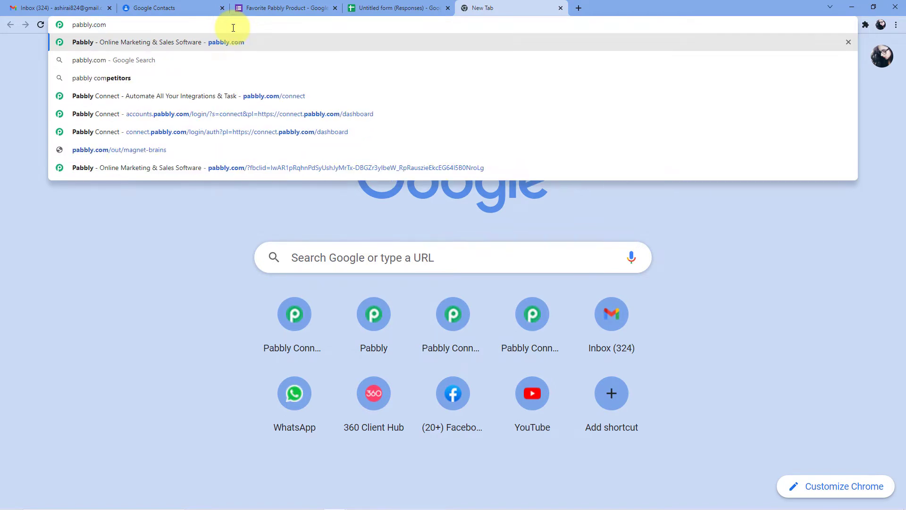
Load pabbly.com/Connect in the new Chrome tab
text(/)
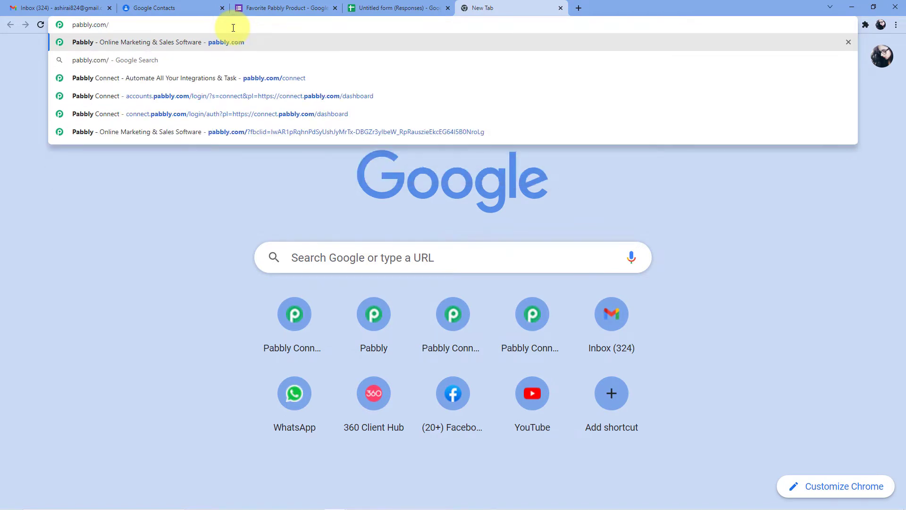
text(Connect)
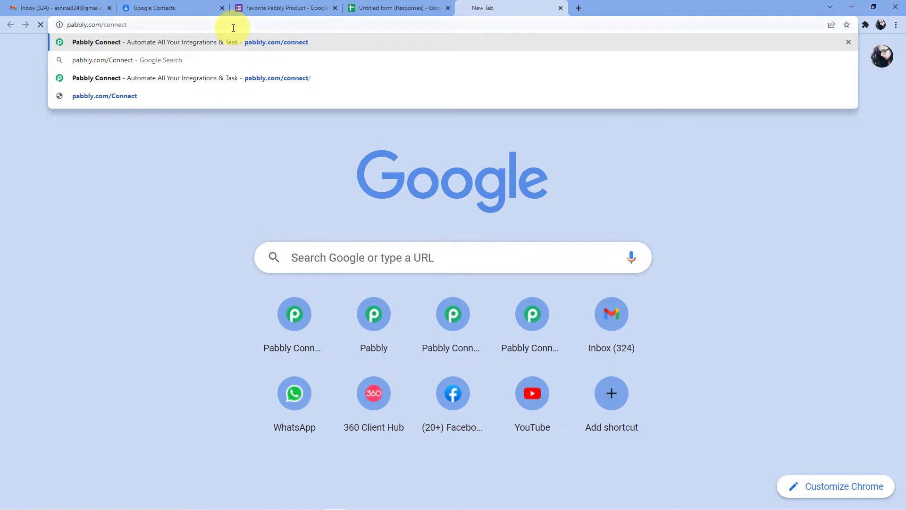
key(Return)
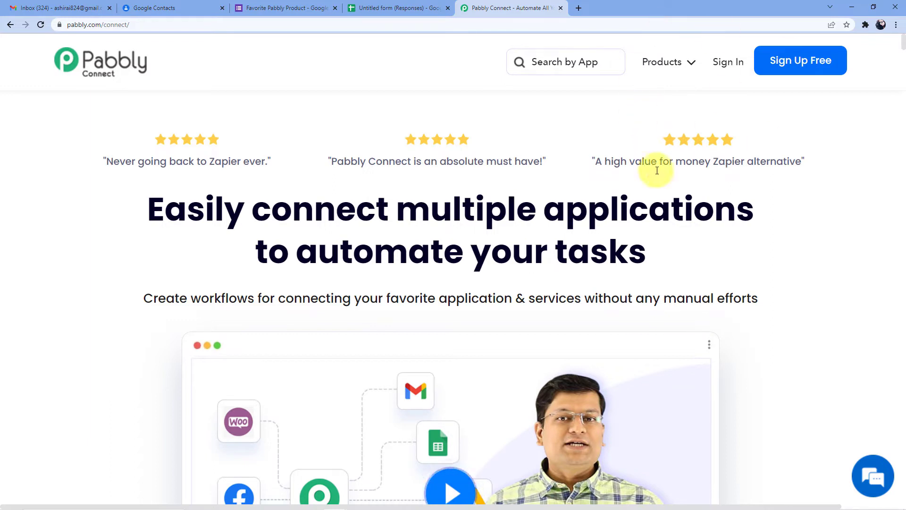
Sign in to Pabbly, go to Pabbly Connect and start a new workflow
click(725, 63)
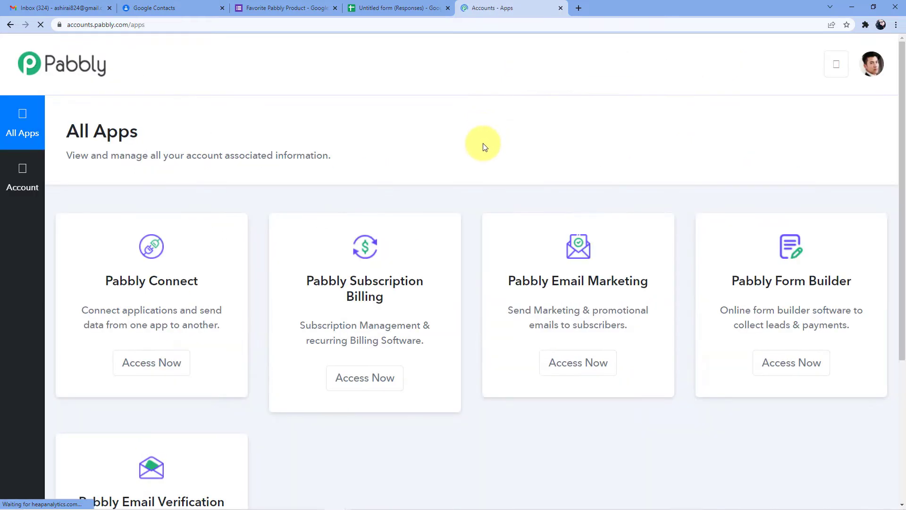
click(144, 375)
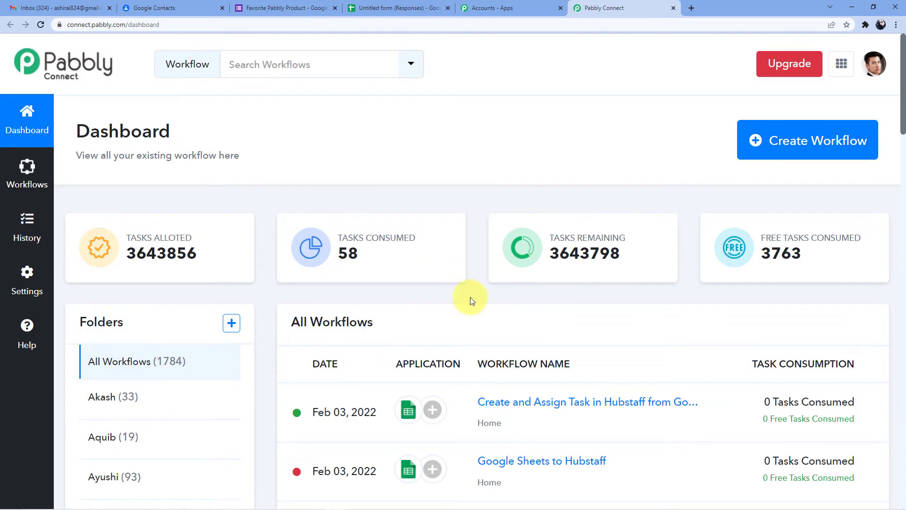
click(758, 142)
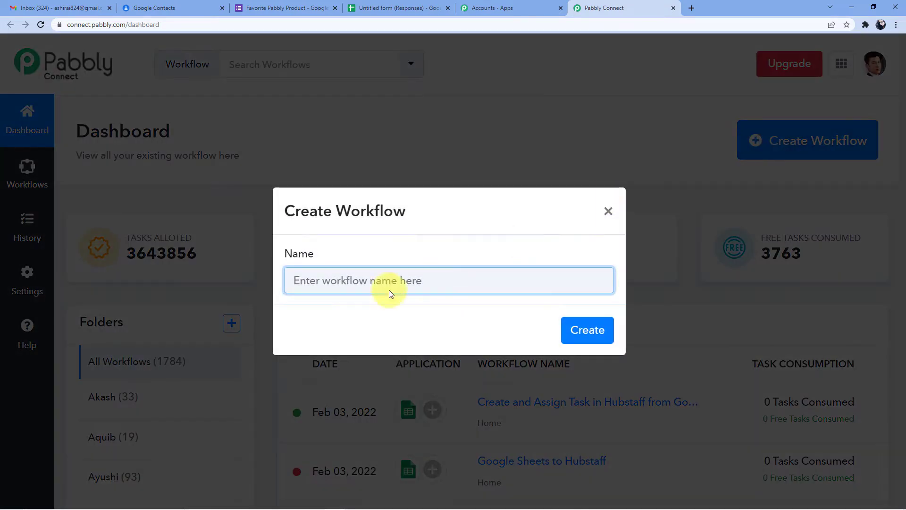
click(347, 282)
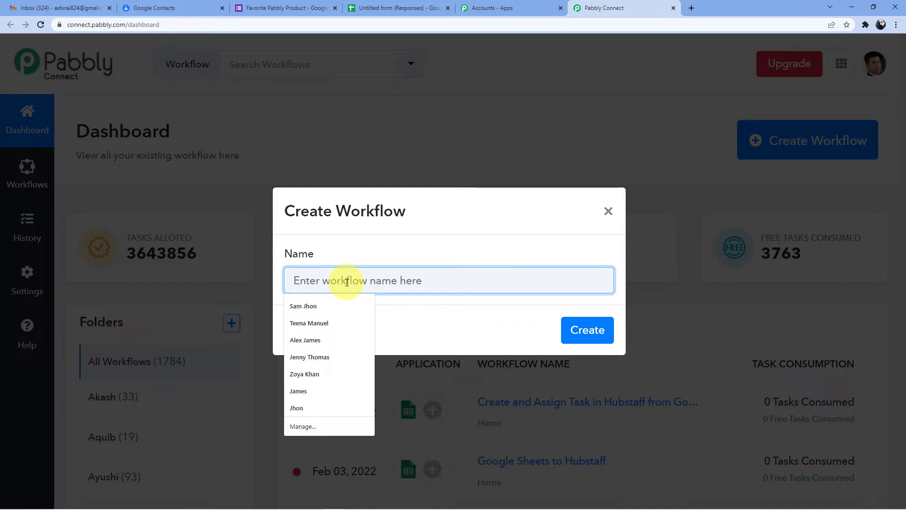
Name the workflow 'Google Forms to Google Contacts' and create it
text(Go)
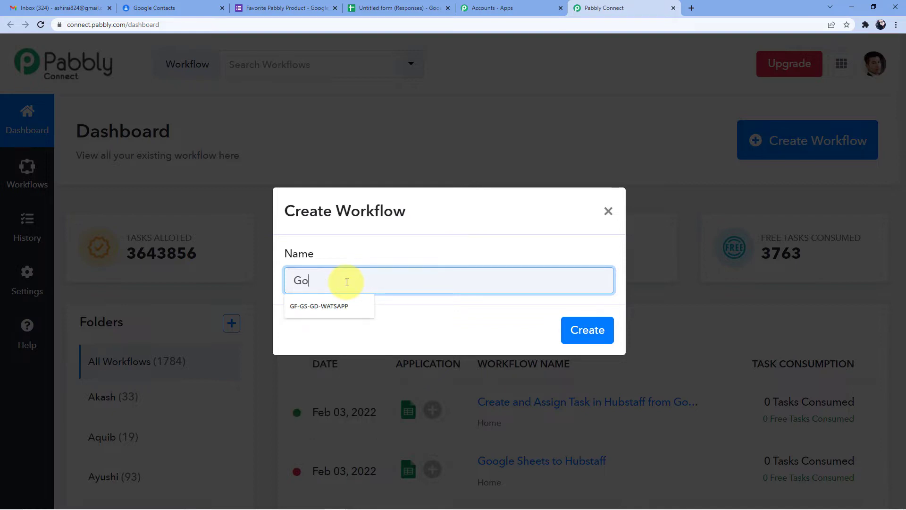
text(ogle forms)
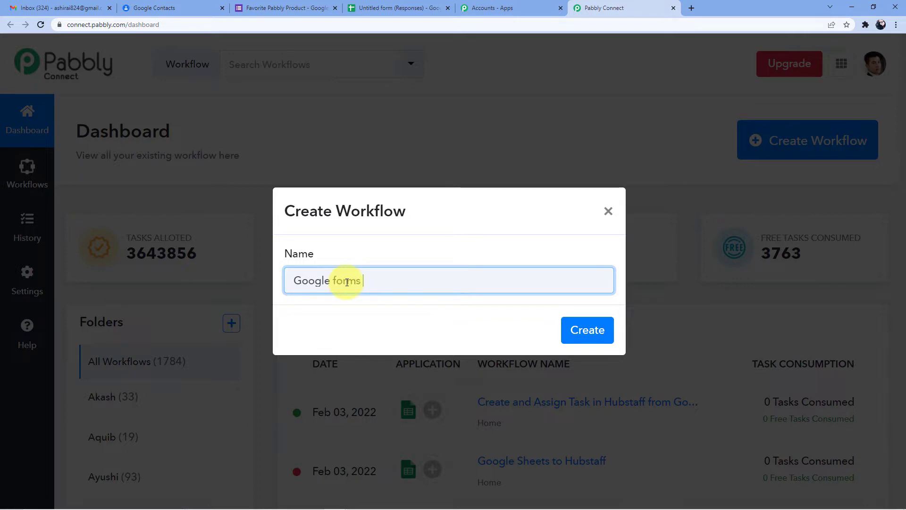
text( to Google C)
key(BackSpace)
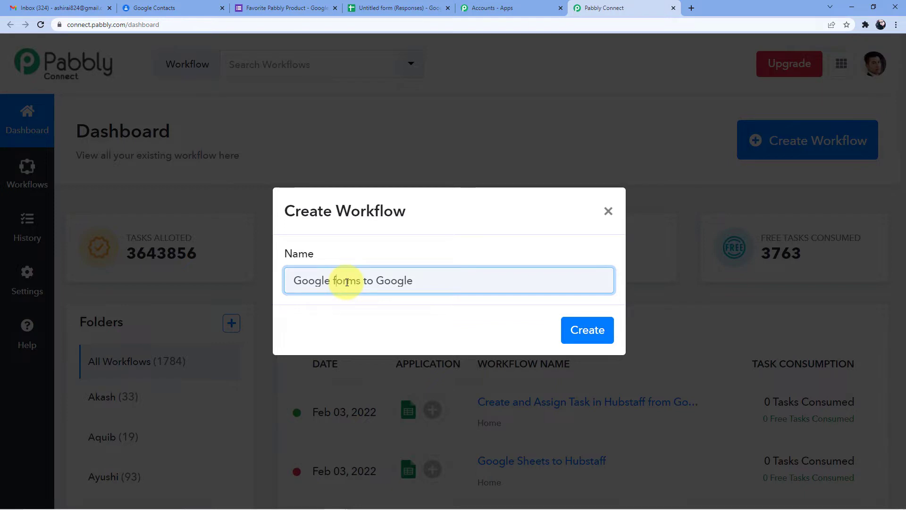
click(347, 283)
key(BackSpace)
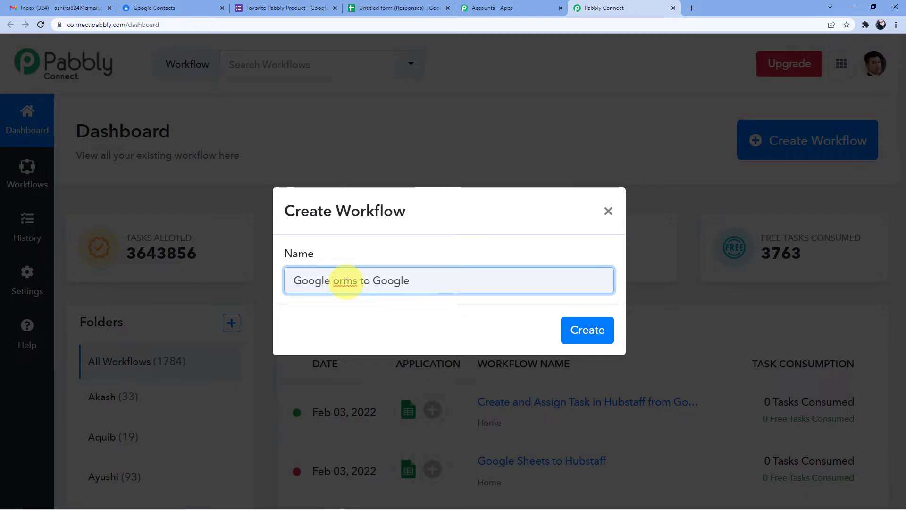
text(F)
key(End)
text(Contavcts)
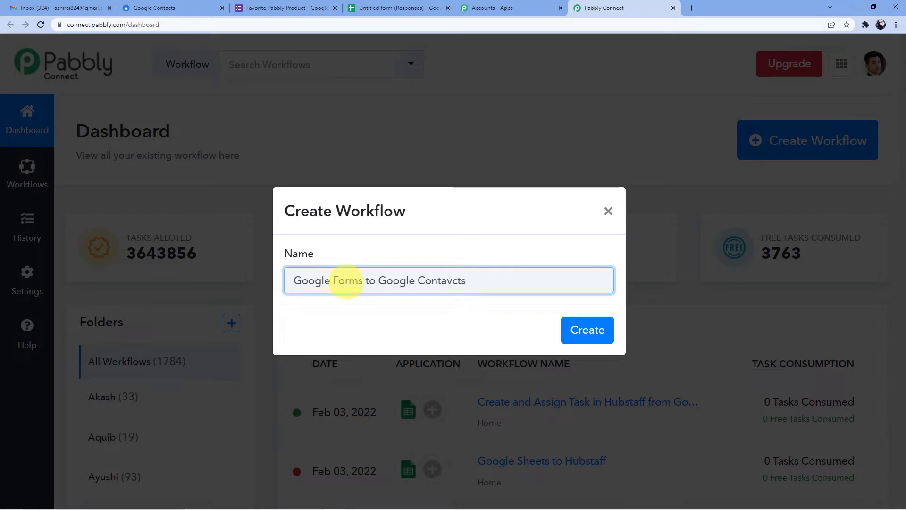
key(BackSpace)
key(BackSpace)
key(BackSpace)
key(BackSpace)
text(cts)
click(582, 330)
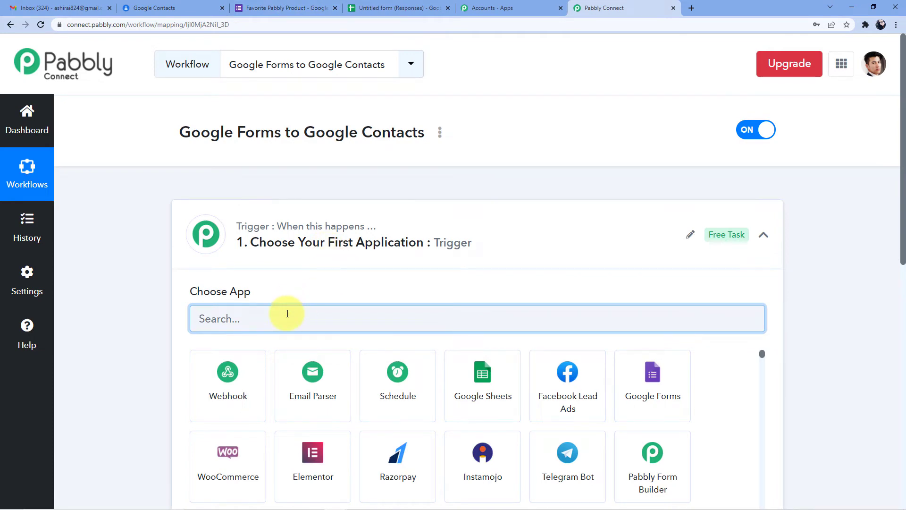
Browse the full trigger app list, then filter it to Google apps by searching 'Google'
text(Google)
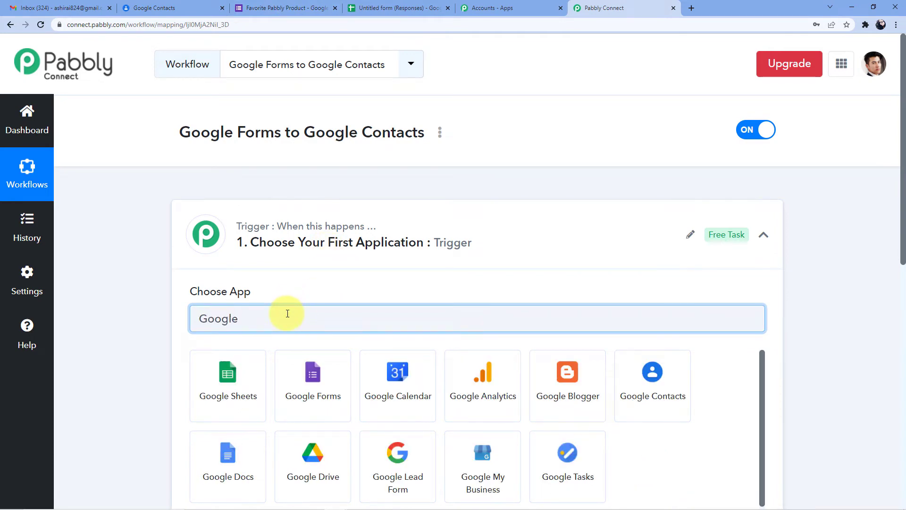
key(BackSpace)
key(BackSpace)
key(BackSpace)
key(BackSpace)
key(BackSpace)
key(BackSpace)
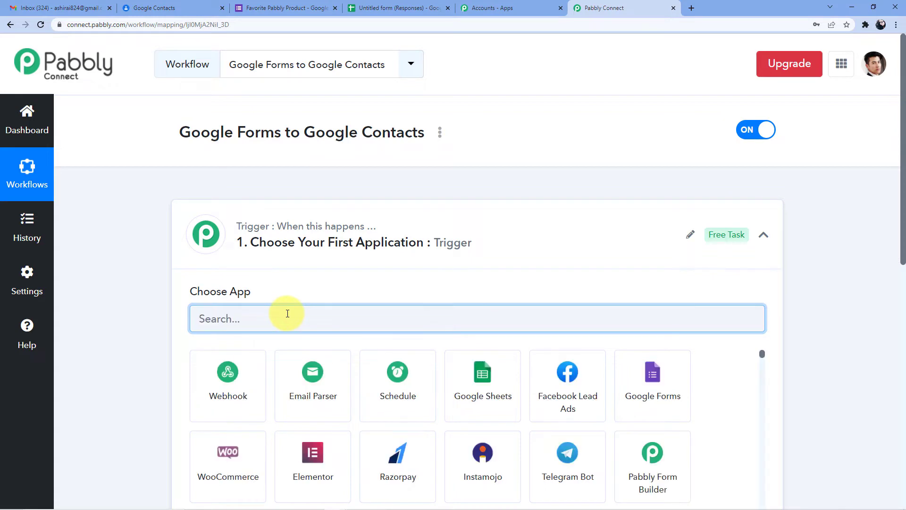
scroll(304, 265, down, 2)
scroll(307, 186, down, 3)
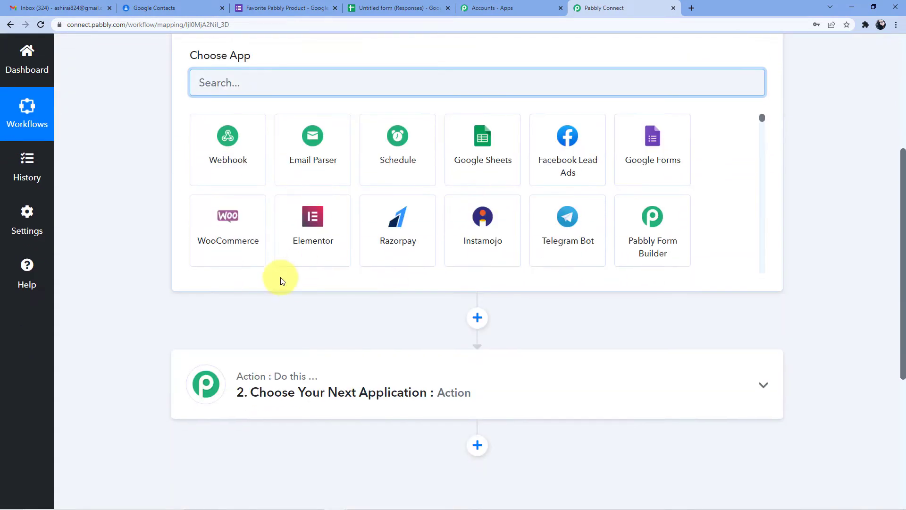
scroll(279, 277, up, 4)
scroll(279, 265, down, 6)
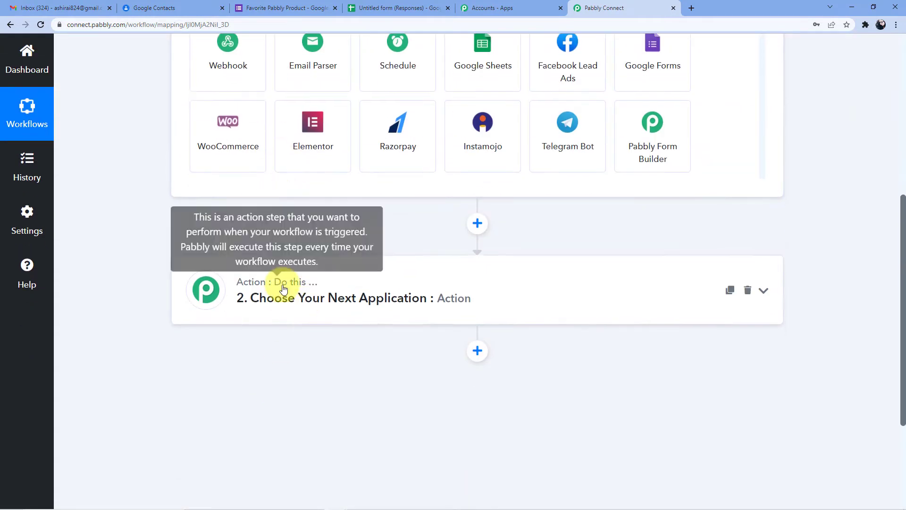
scroll(283, 287, up, 4)
scroll(296, 156, up, 2)
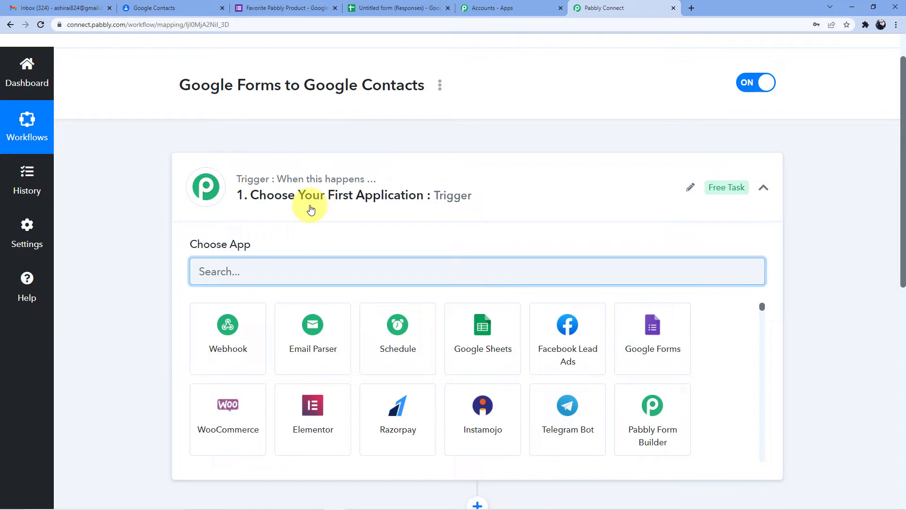
scroll(310, 209, down, 3)
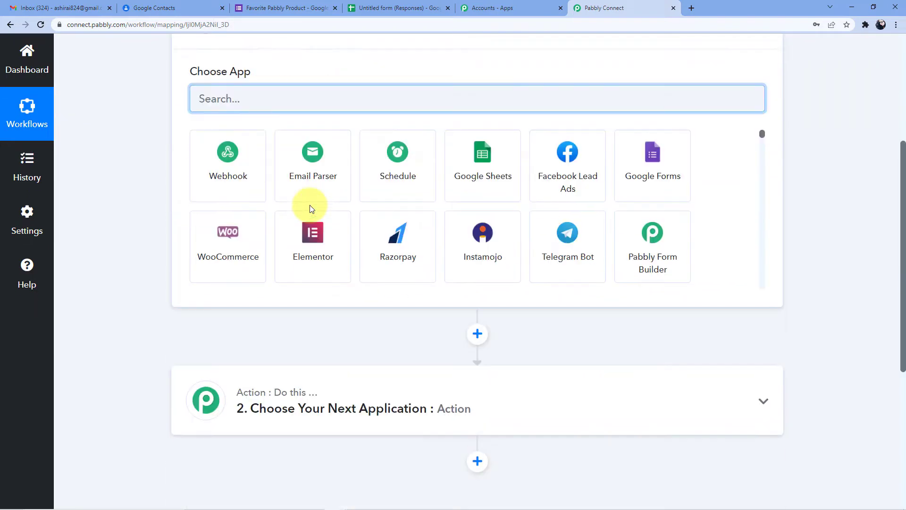
scroll(313, 237, down, 4)
scroll(318, 431, down, 3)
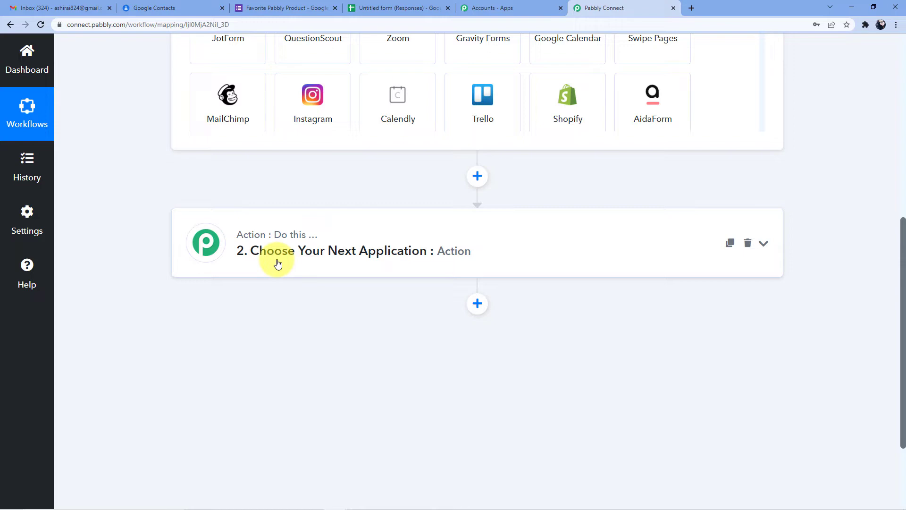
scroll(280, 260, up, 2)
scroll(293, 255, down, 3)
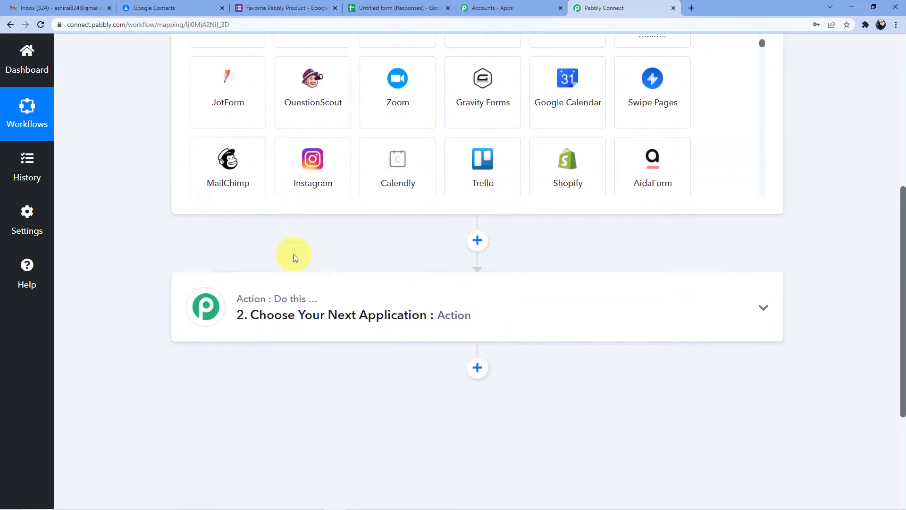
scroll(266, 240, up, 4)
scroll(266, 239, up, 4)
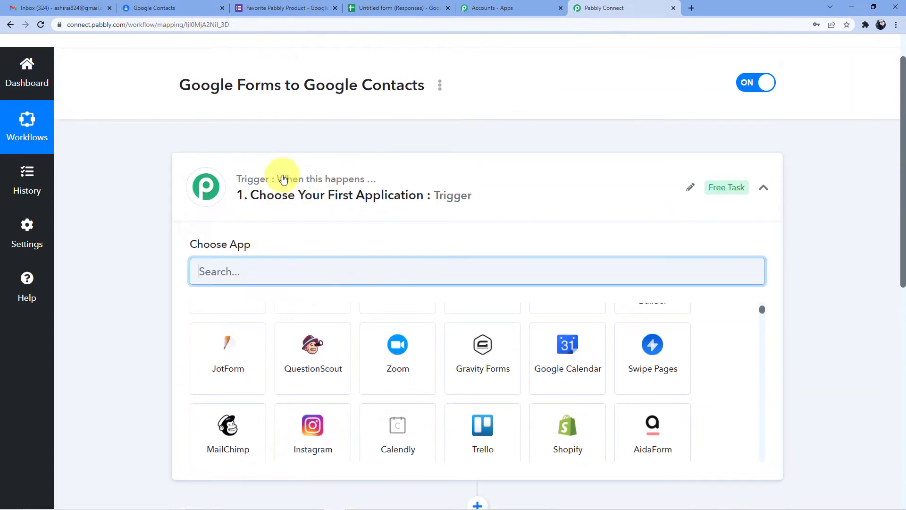
scroll(324, 210, down, 5)
scroll(283, 335, up, 5)
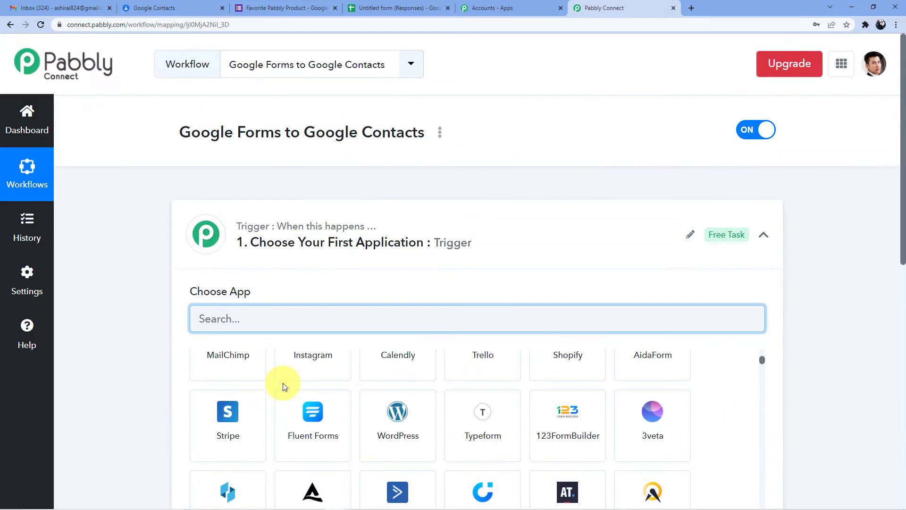
text(Google)
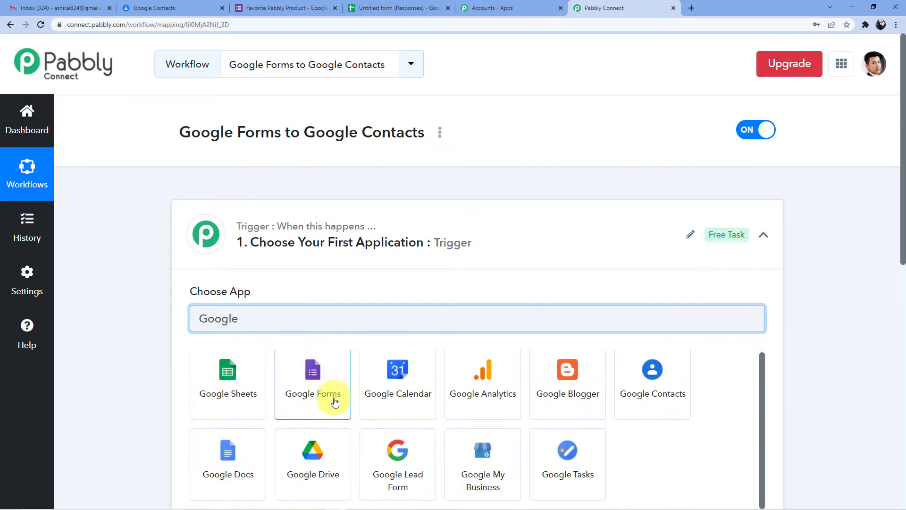
Set the trigger to Google Forms with the New Response Received event
scroll(324, 329, down, 2)
click(328, 286)
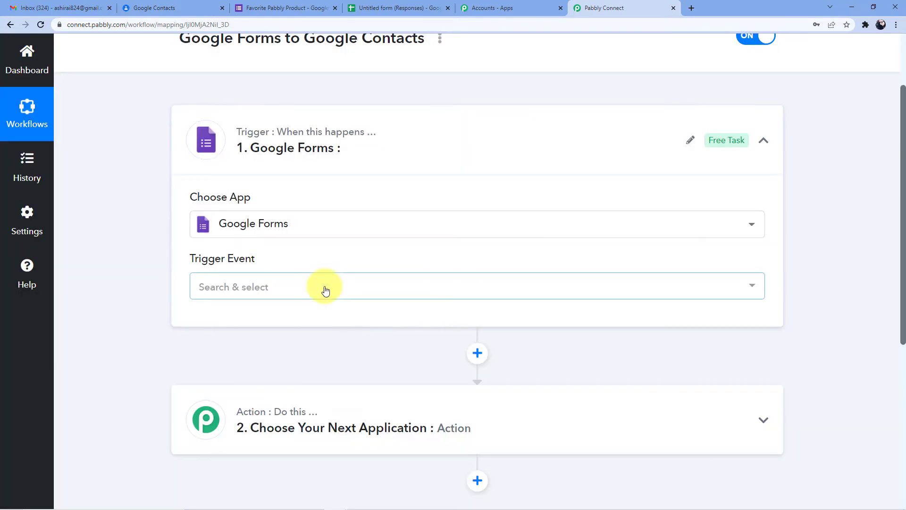
click(278, 294)
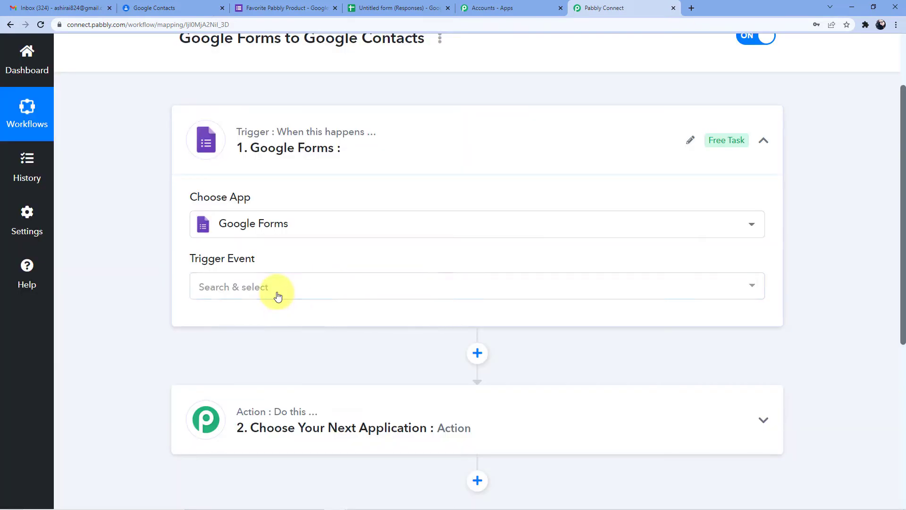
click(270, 348)
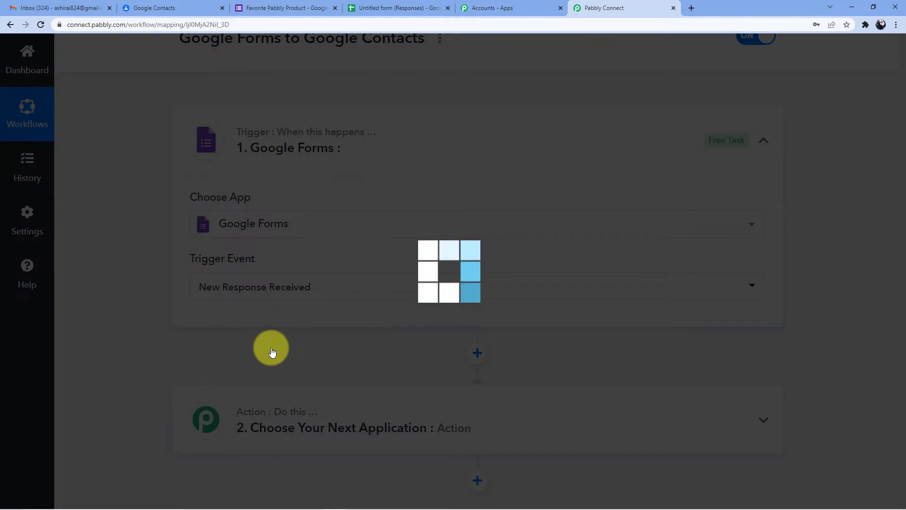
Copy the trigger's webhook URL to the clipboard and return to the form
scroll(347, 352, down, 3)
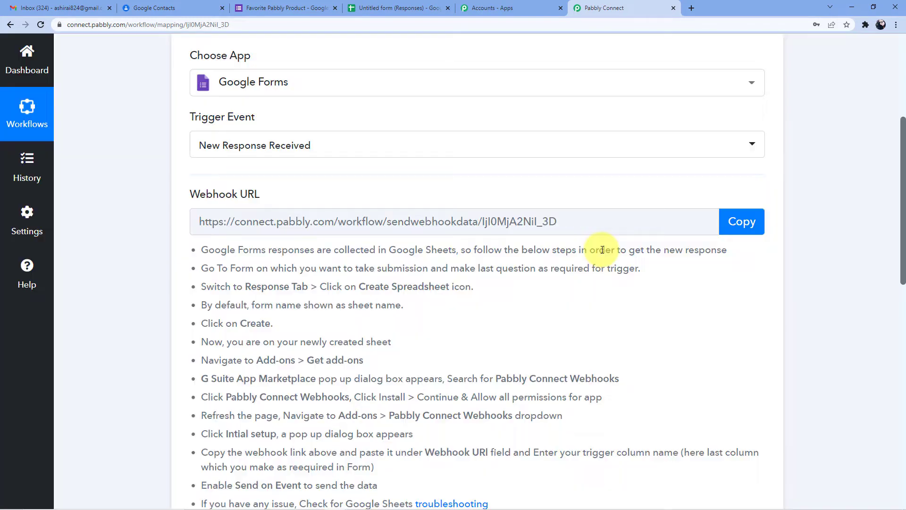
click(358, 223)
right_click(361, 225)
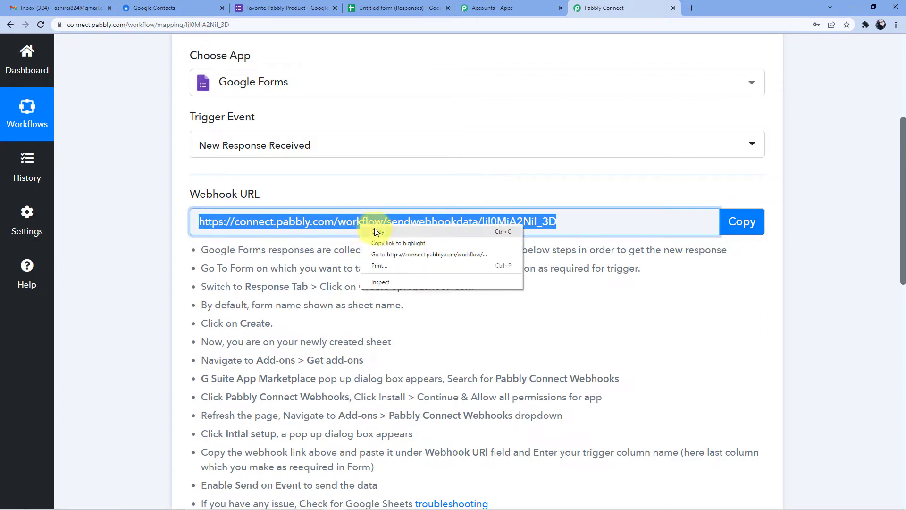
click(375, 228)
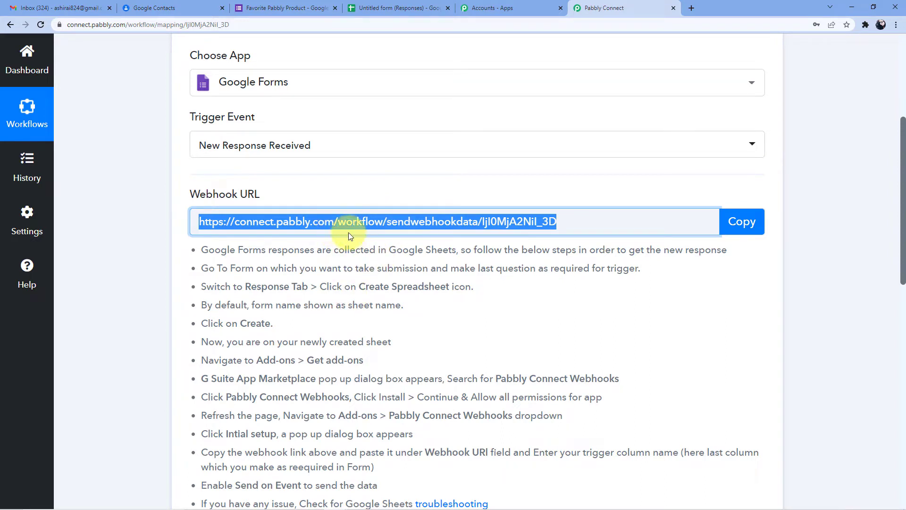
right_click(382, 230)
click(411, 235)
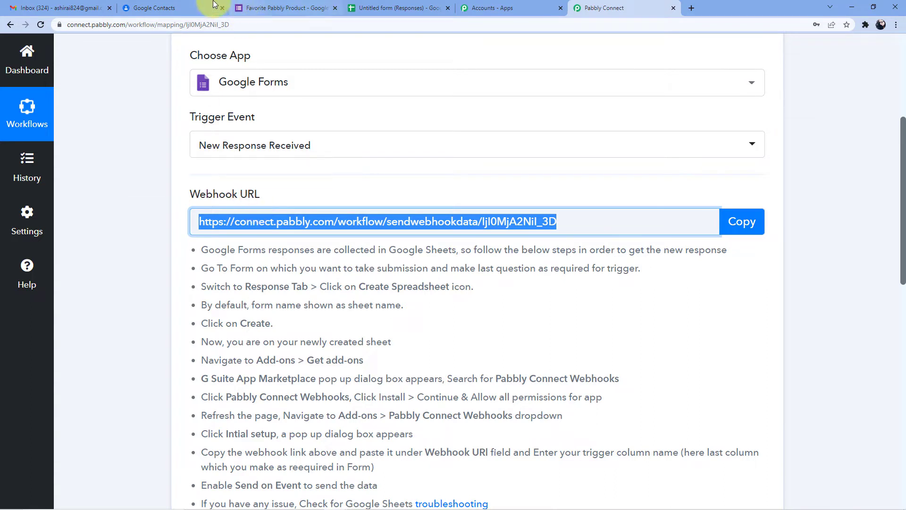
click(257, 6)
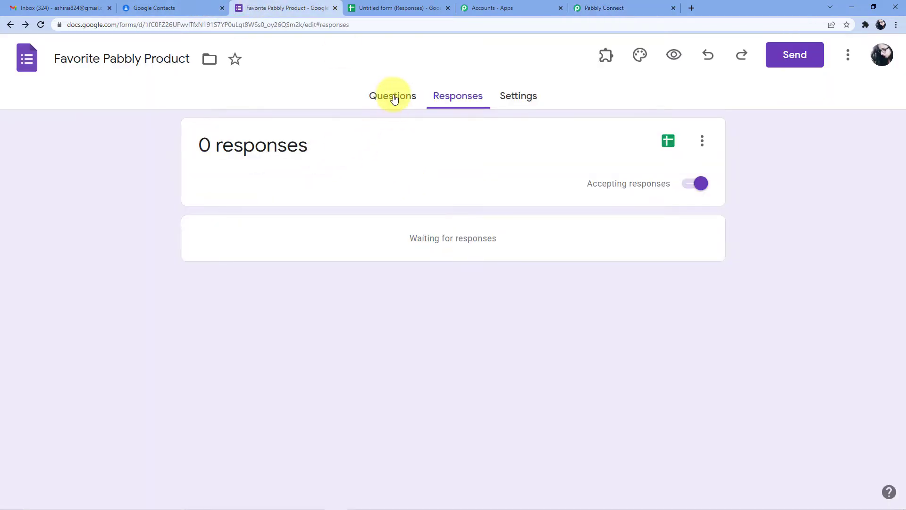
Insert a 'u' in the form title so it reads 'Favourite Pabbly Product'
click(393, 94)
click(234, 154)
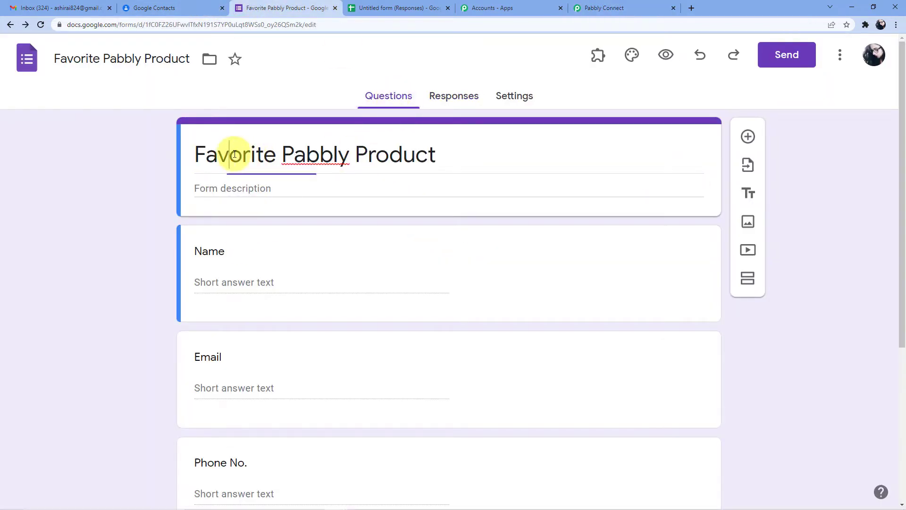
text(u)
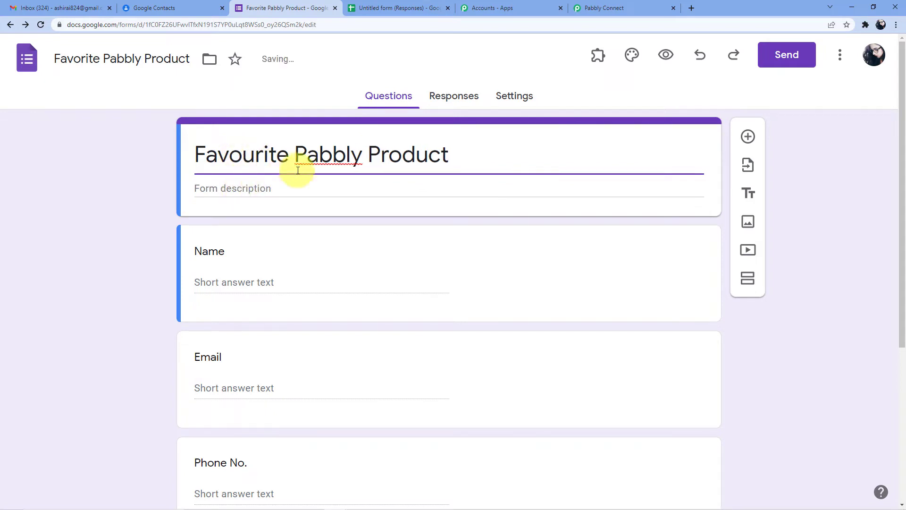
scroll(374, 233, down, 5)
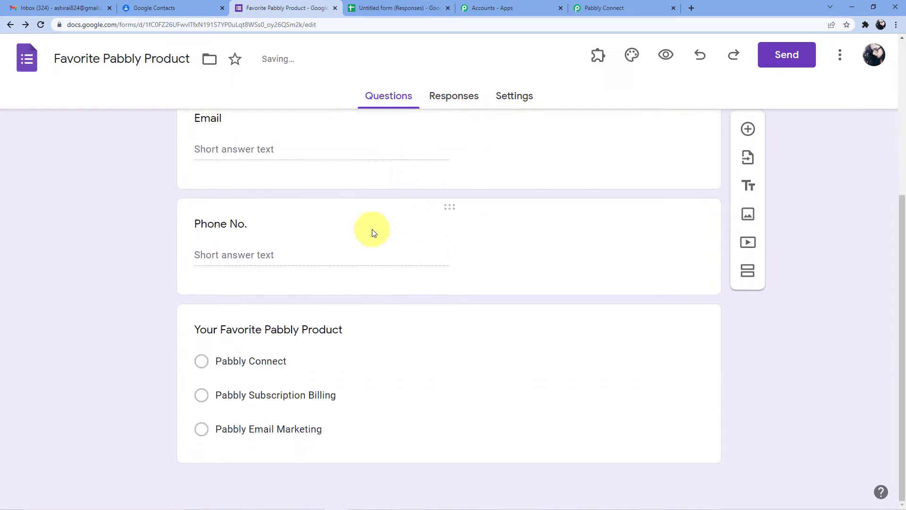
scroll(330, 237, up, 1)
scroll(331, 238, up, 2)
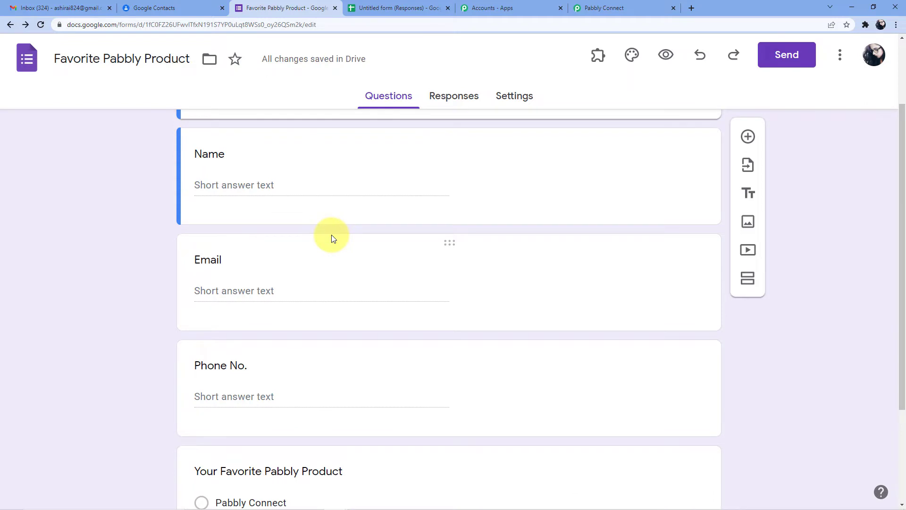
scroll(331, 236, up, 2)
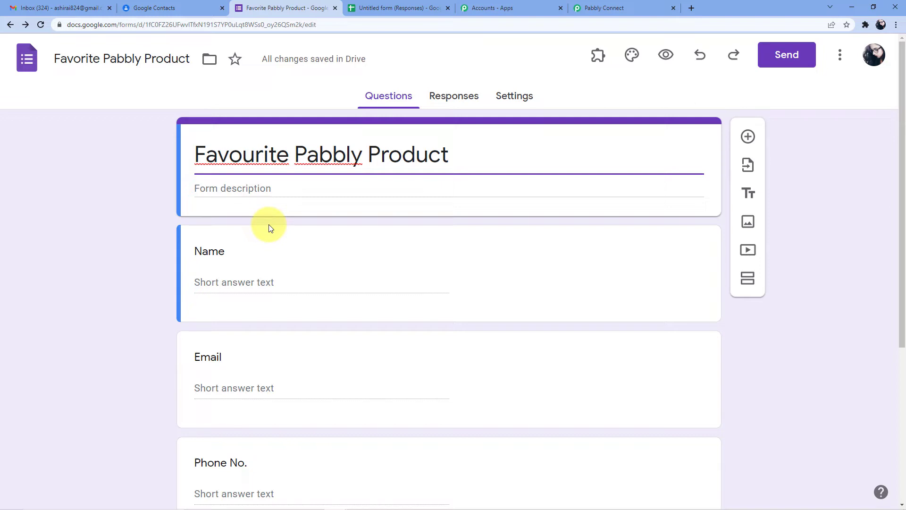
scroll(268, 227, down, 3)
scroll(269, 224, up, 3)
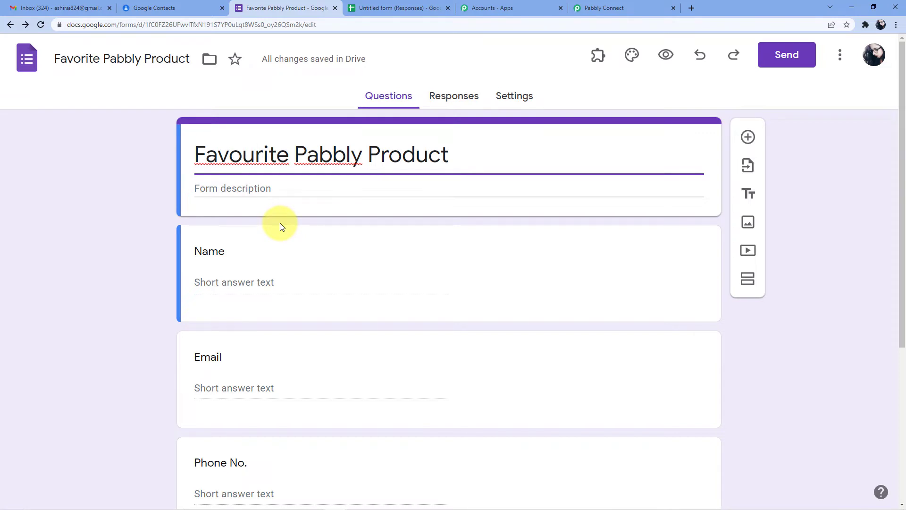
Check the webhook URL in Pabbly Connect, then review the form's questions
click(603, 3)
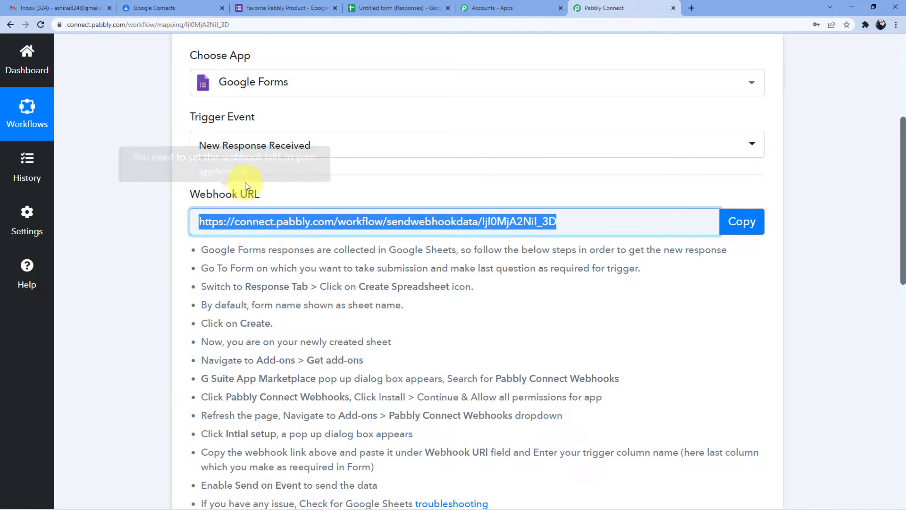
click(269, 8)
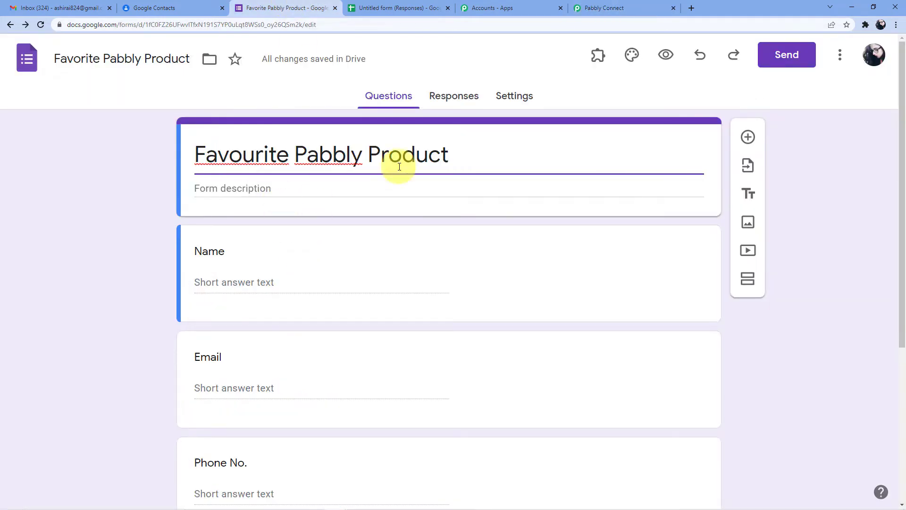
scroll(273, 264, down, 1)
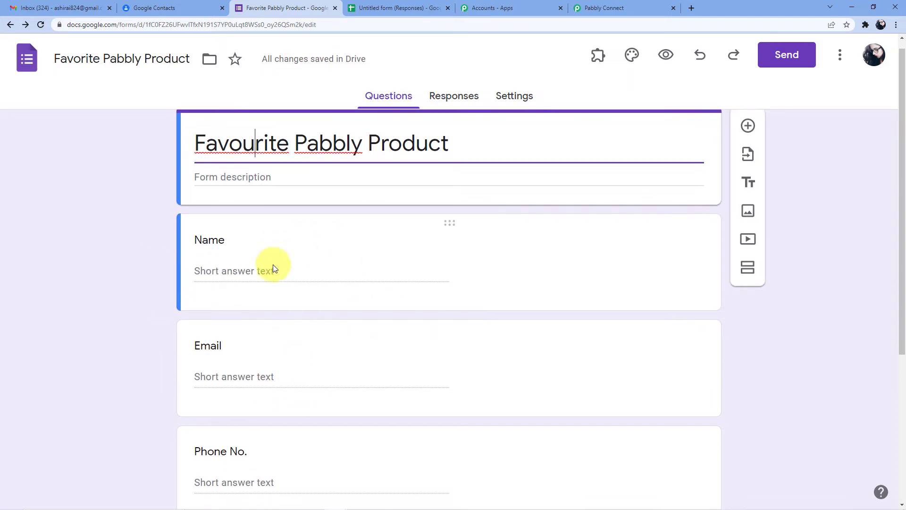
scroll(272, 265, down, 5)
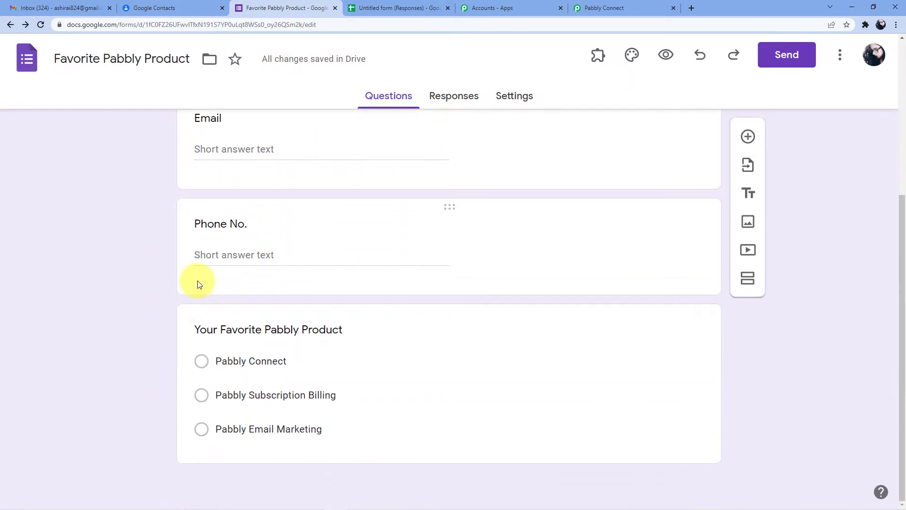
scroll(198, 281, up, 5)
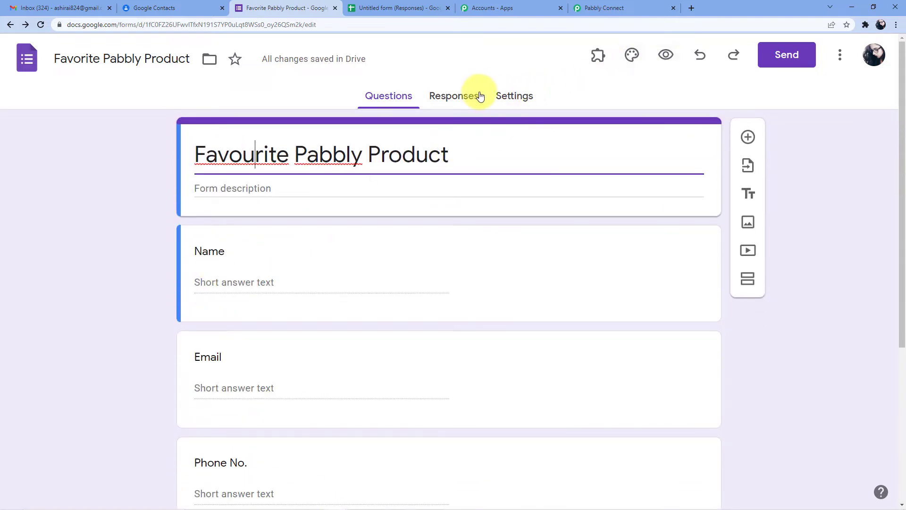
Open the form's responses in the linked Google Sheets spreadsheet and select its title
click(457, 96)
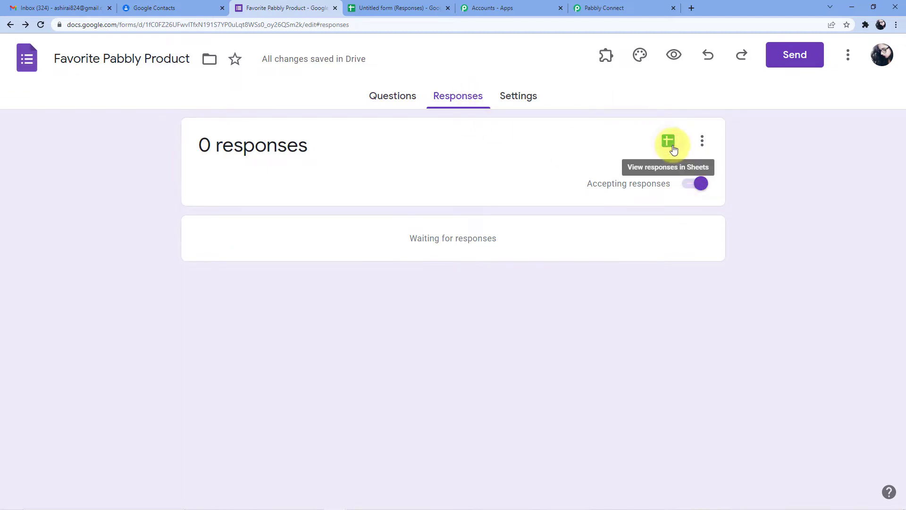
click(673, 149)
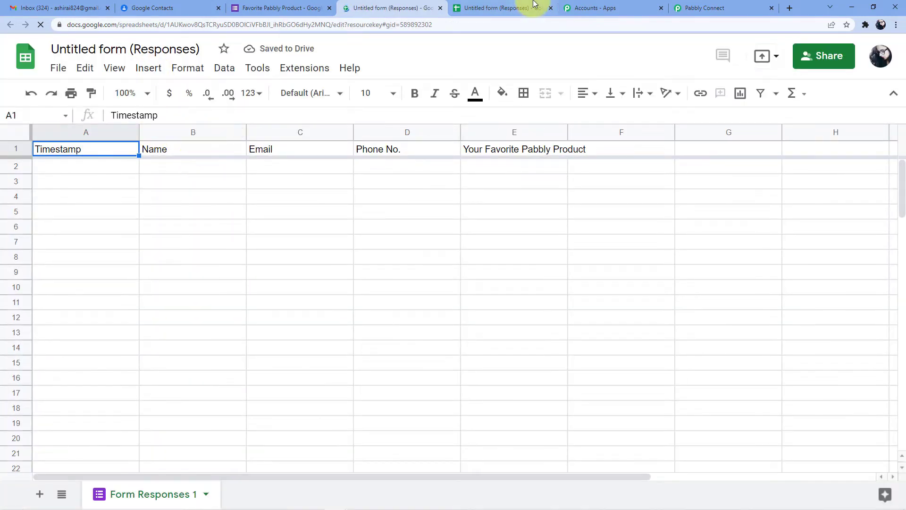
click(722, 8)
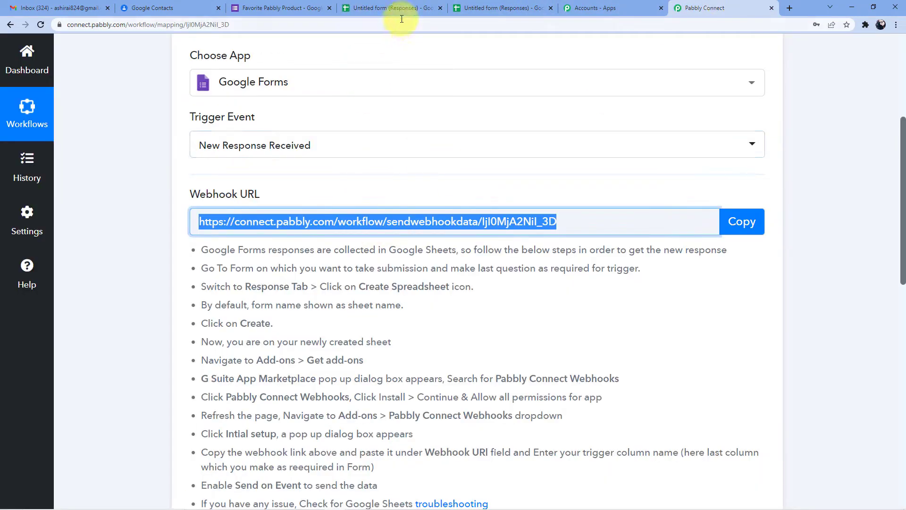
click(396, 8)
click(137, 47)
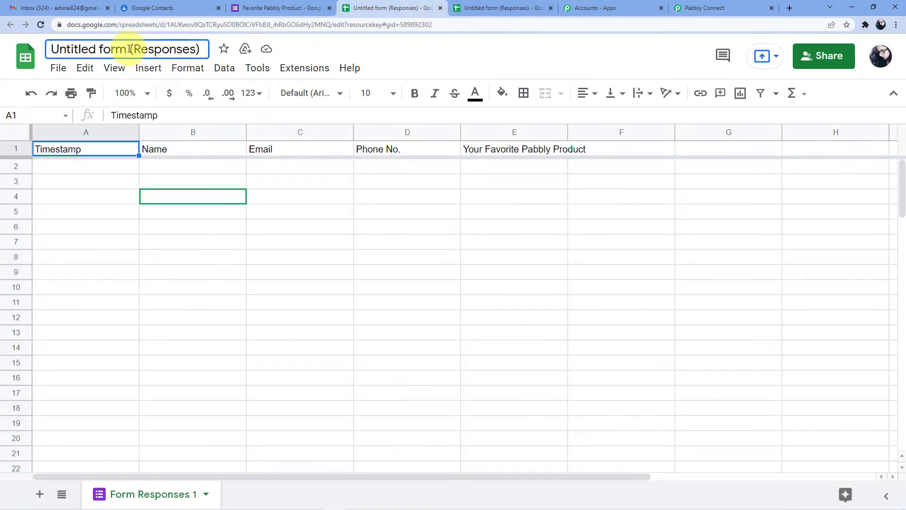
Retitle the spreadsheet 'Favourite Pabbly Product (Responses)'
key(BackSpace)
key(BackSpace)
key(BackSpace)
key(BackSpace)
key(BackSpace)
key(BackSpace)
key(BackSpace)
key(BackSpace)
key(BackSpace)
key(BackSpace)
key(BackSpace)
key(BackSpace)
key(BackSpace)
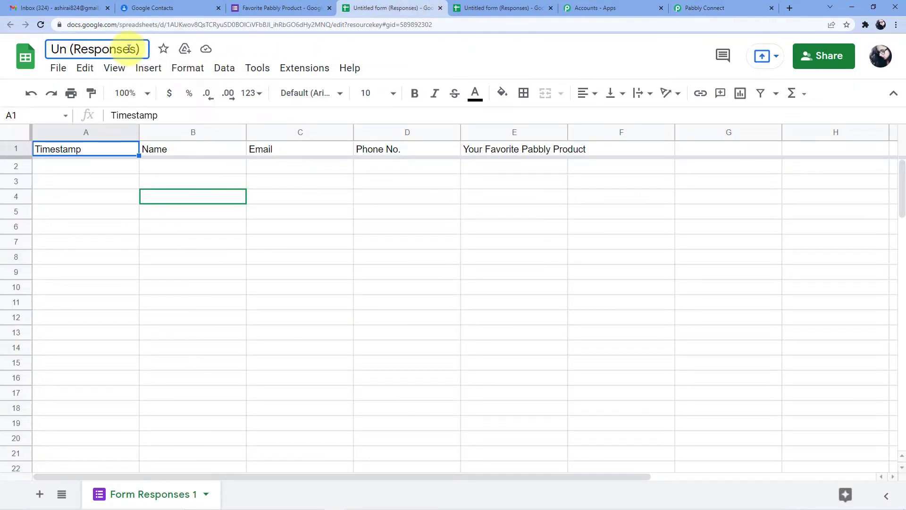
text(Favouti)
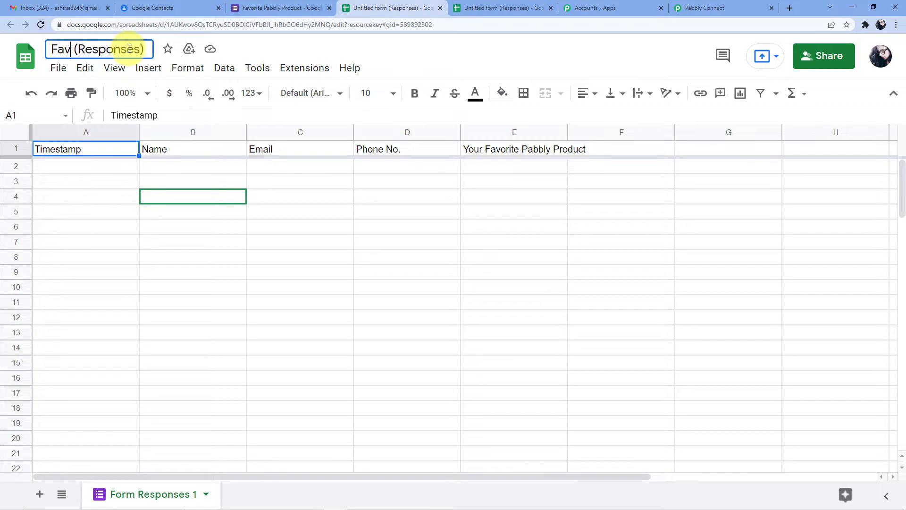
key(BackSpace)
key(BackSpace)
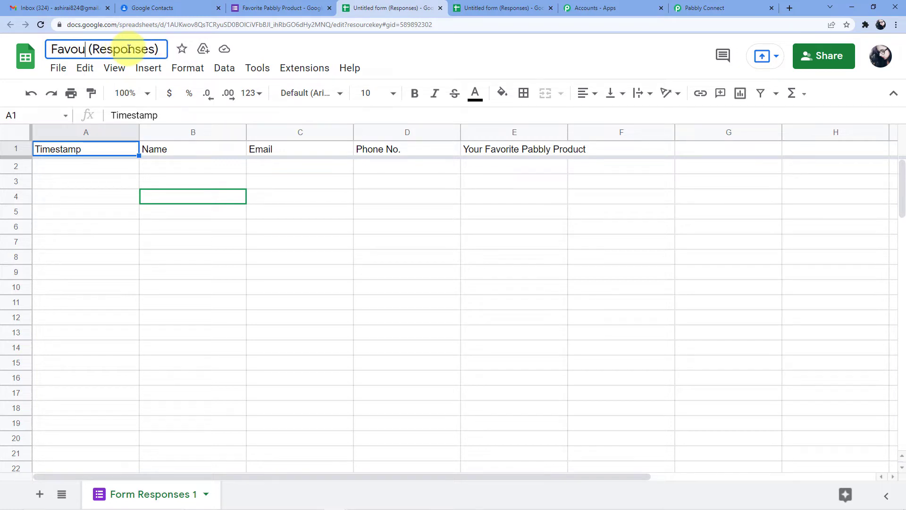
text(rite Pa)
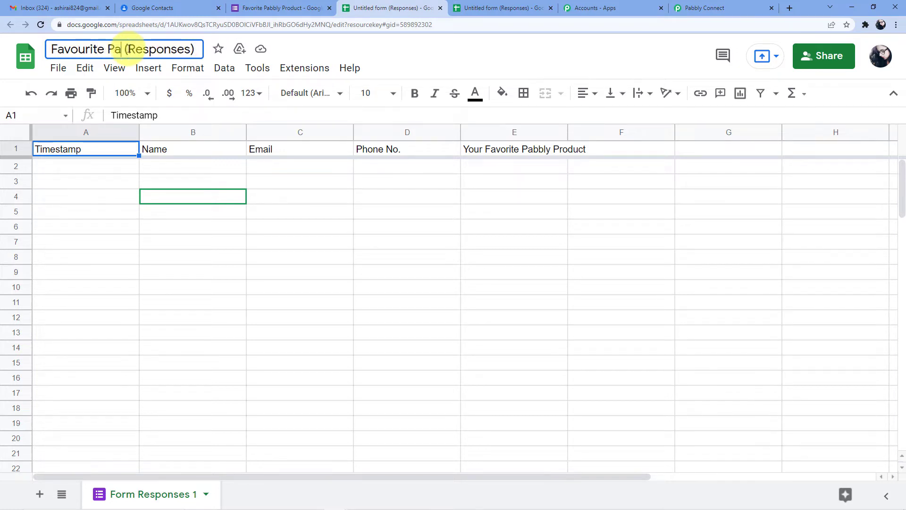
text(bbly Pro)
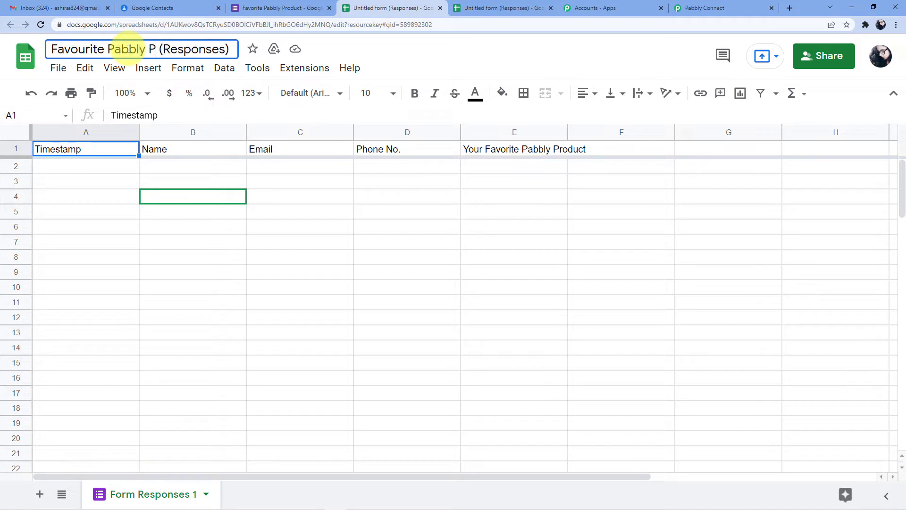
text(ducyt)
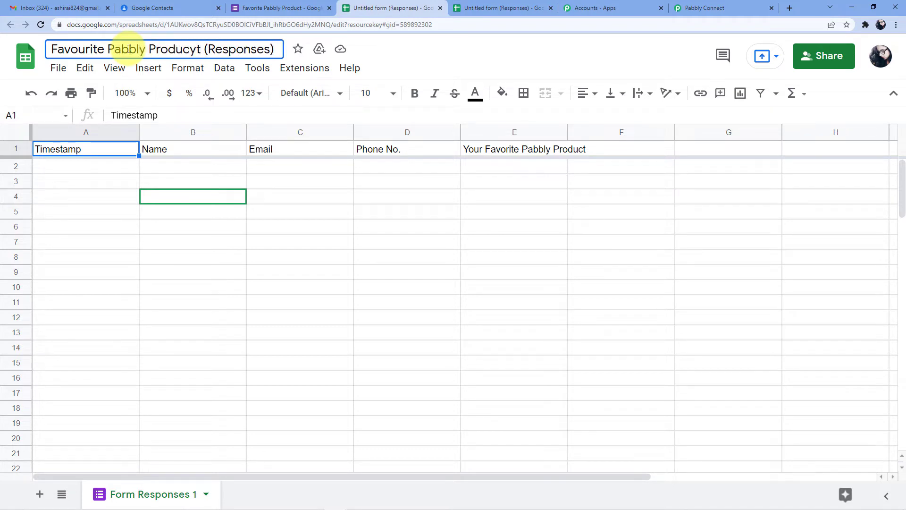
key(BackSpace)
key(BackSpace)
text(t)
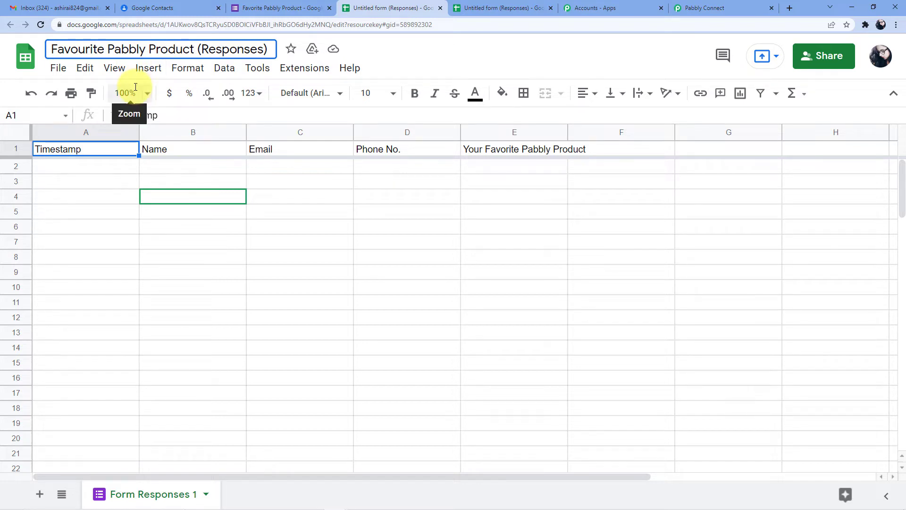
click(101, 171)
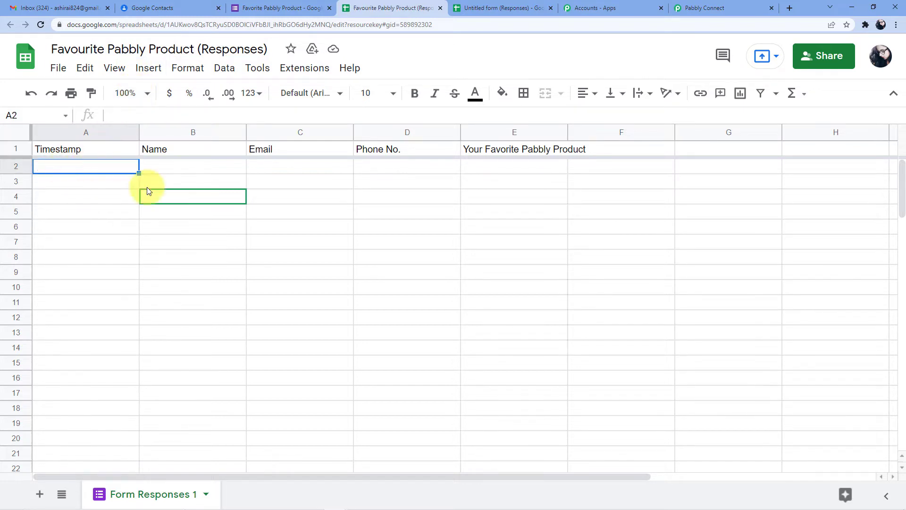
Walk through row 2's Name, Email, Phone No. and favourite product columns
click(237, 166)
click(339, 169)
click(406, 166)
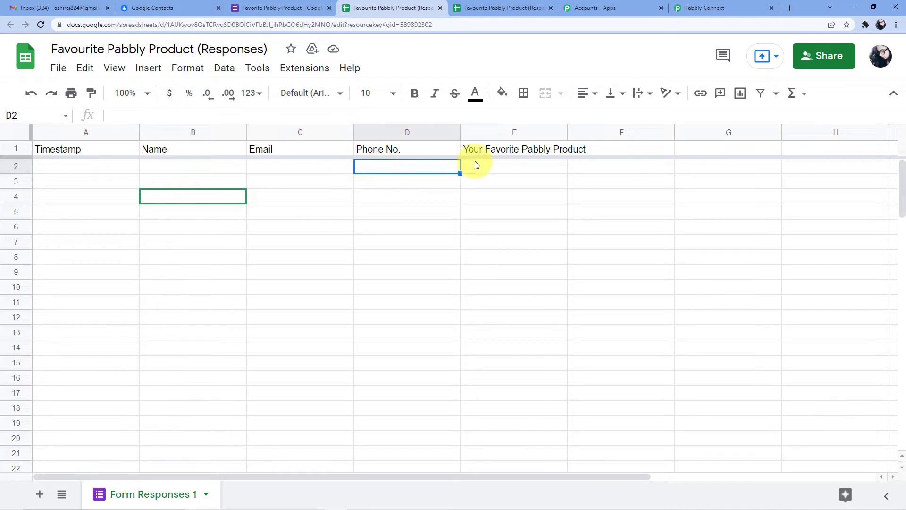
click(475, 165)
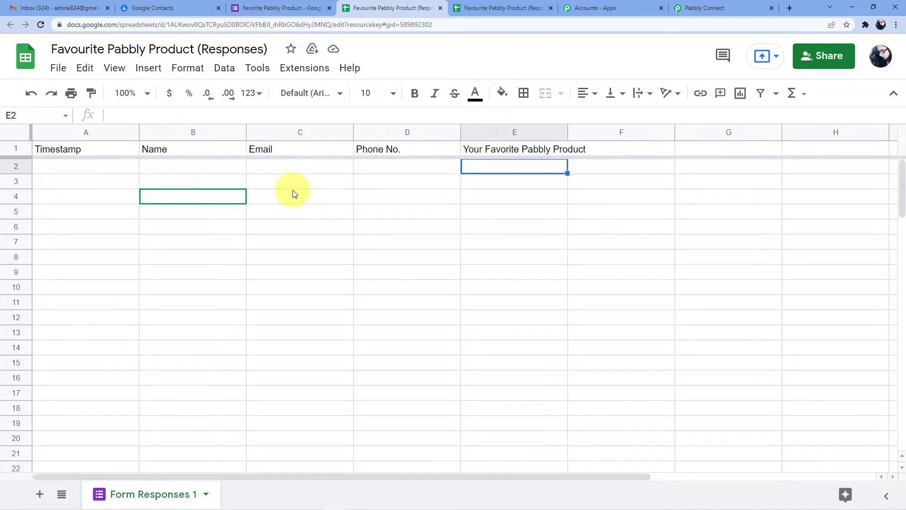
click(116, 169)
click(195, 163)
click(274, 166)
click(412, 170)
click(500, 169)
click(259, 170)
Review the form's Questions page, then return to the responses spreadsheet
click(289, 3)
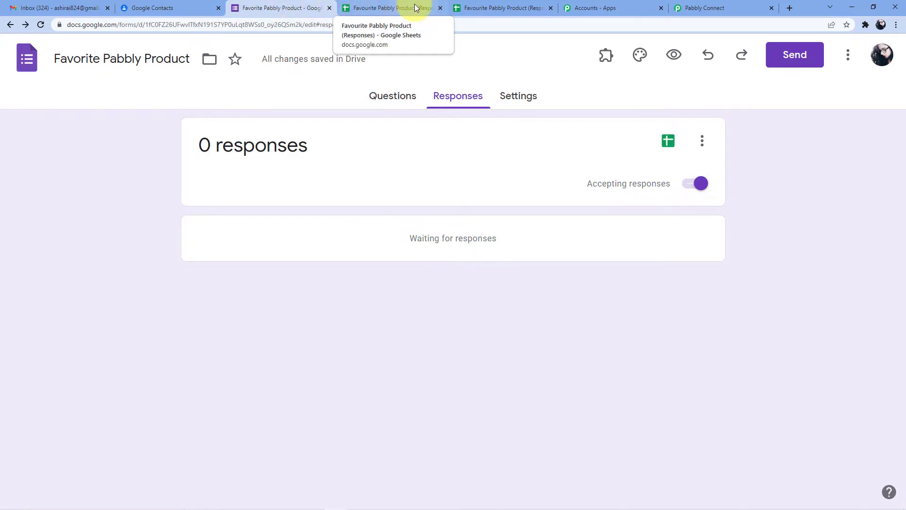
click(386, 100)
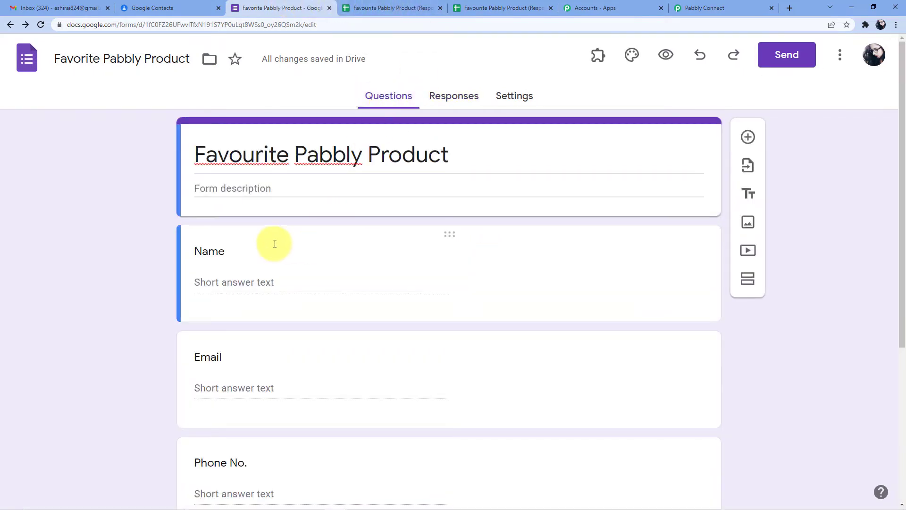
scroll(271, 242, down, 1)
scroll(271, 242, up, 1)
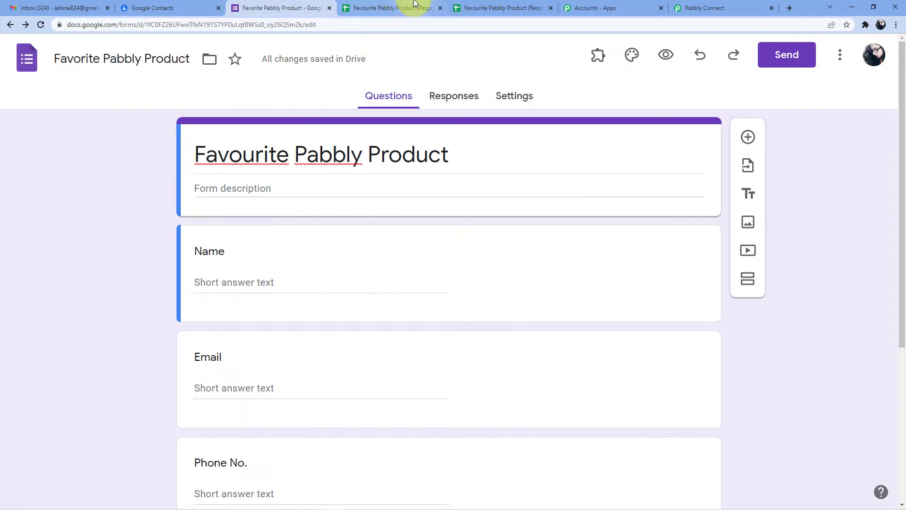
click(401, 8)
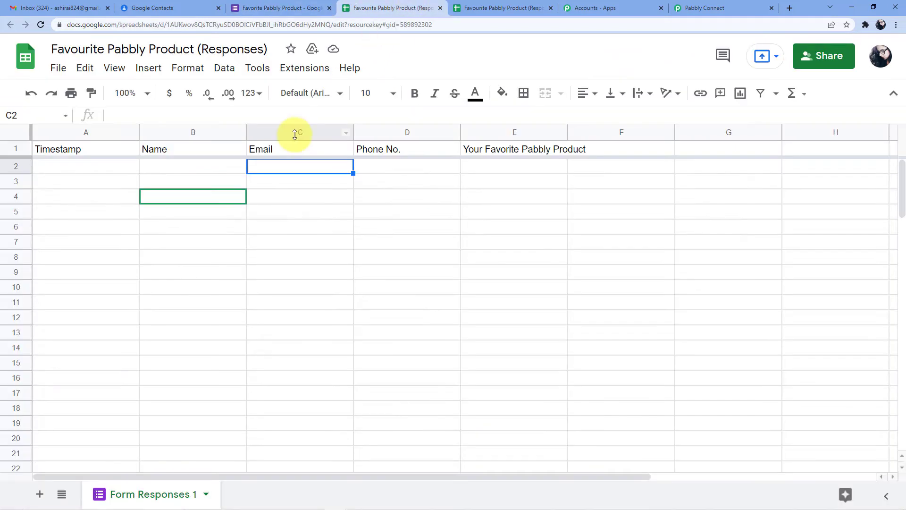
Launch the Google Workspace Marketplace from Extensions > Add-ons > Get add-ons
click(148, 67)
mouse_move(273, 68)
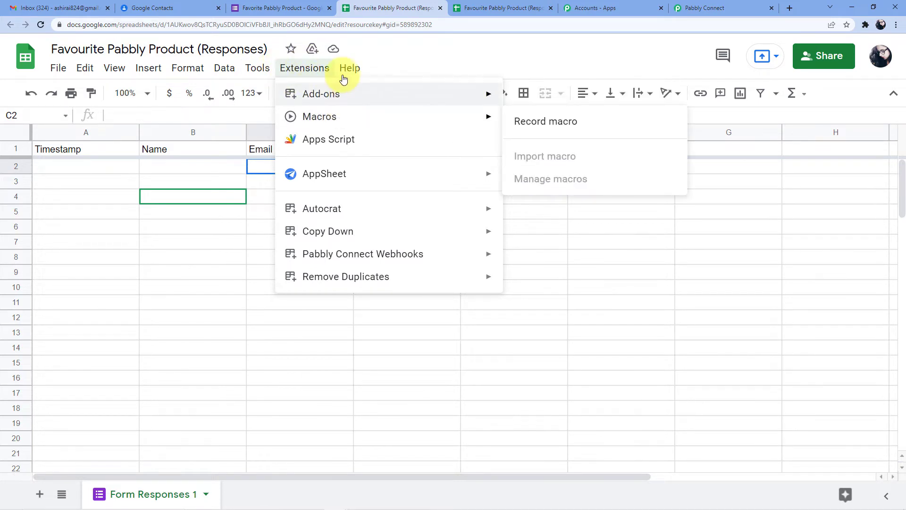
mouse_move(352, 100)
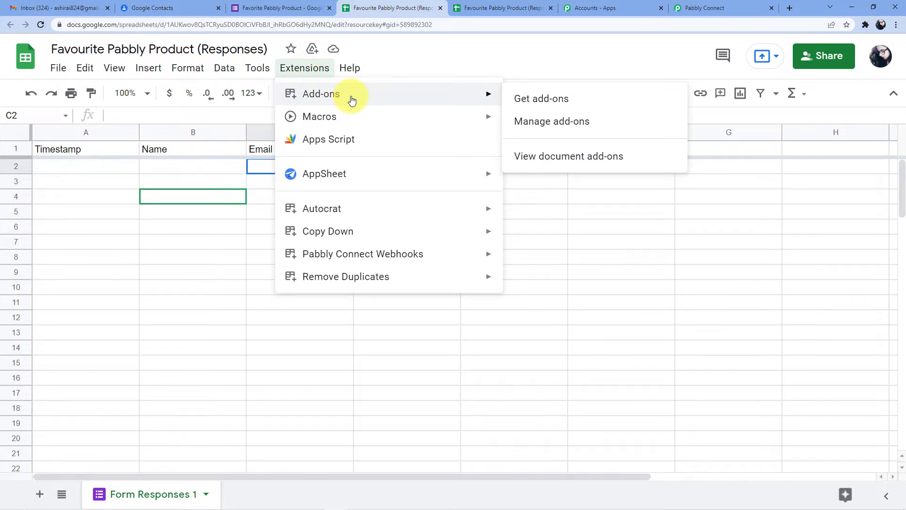
mouse_move(404, 256)
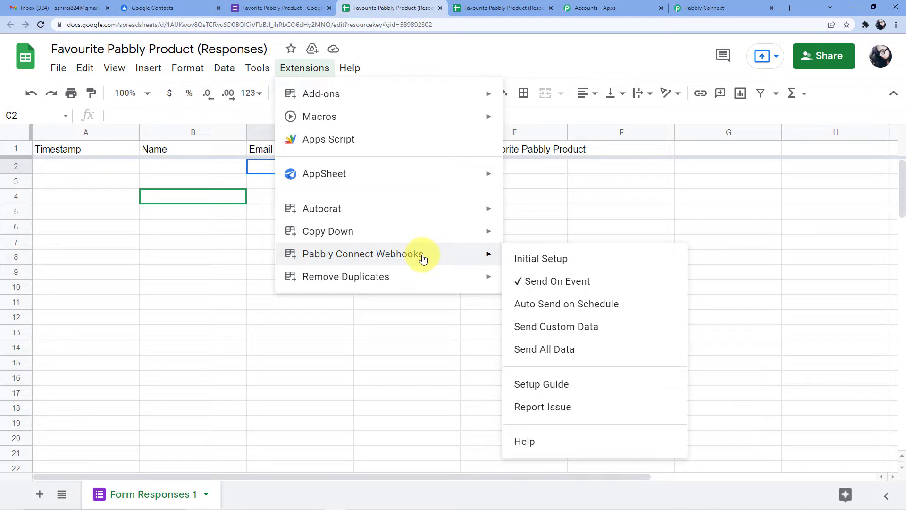
mouse_move(433, 98)
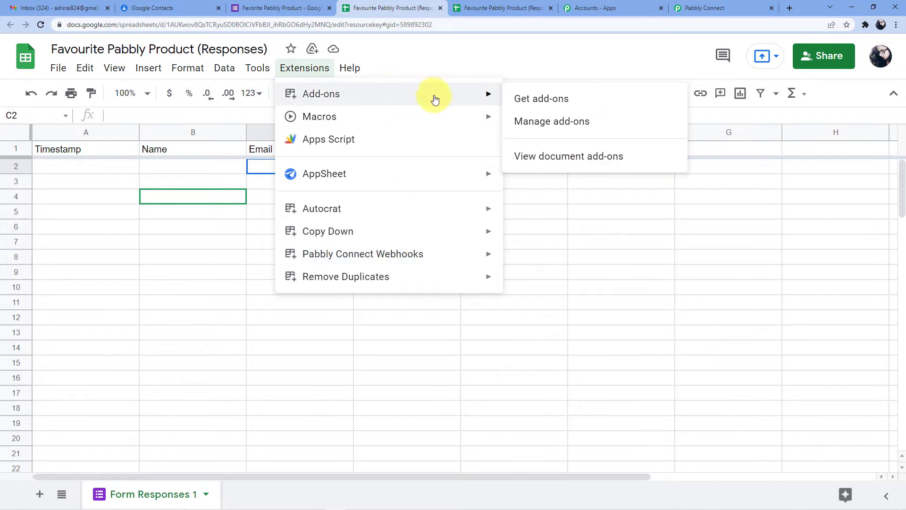
click(534, 98)
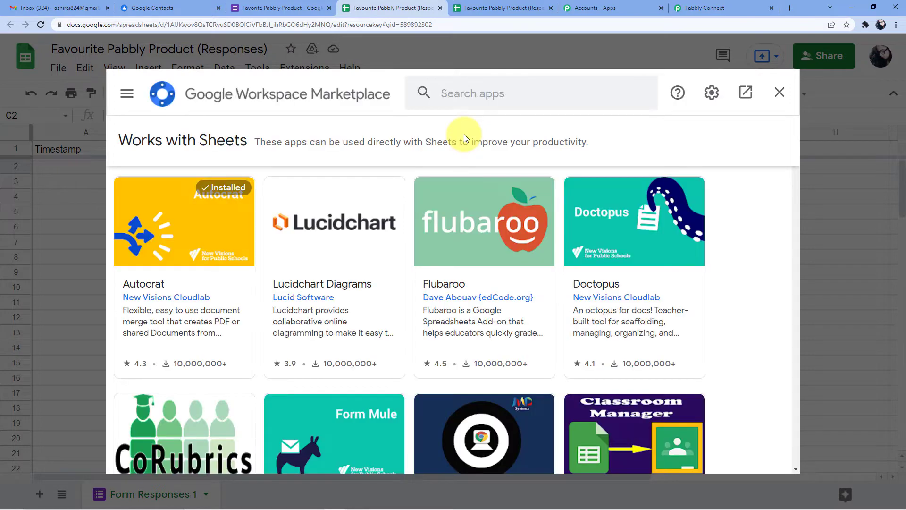
Search the marketplace for Pabbly Connect Webhooks, confirm it's installed, and close the marketplace
click(478, 88)
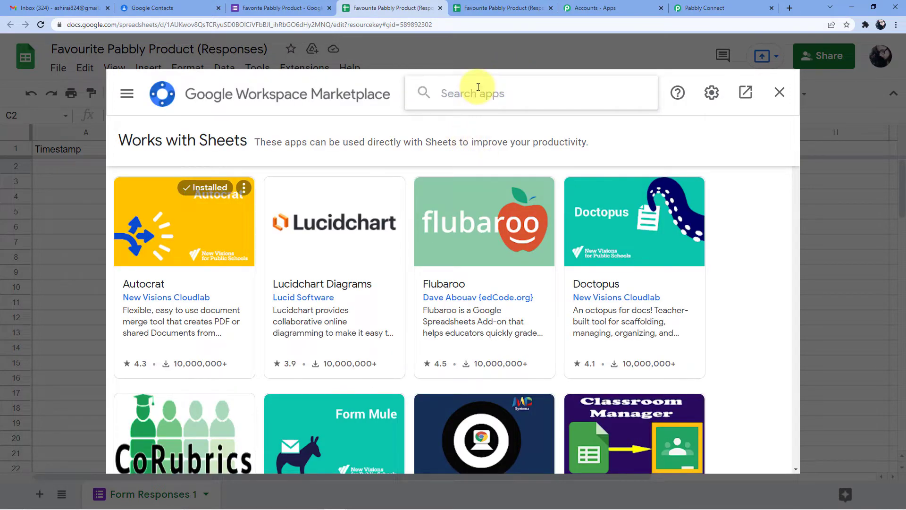
text(Pabbly connect)
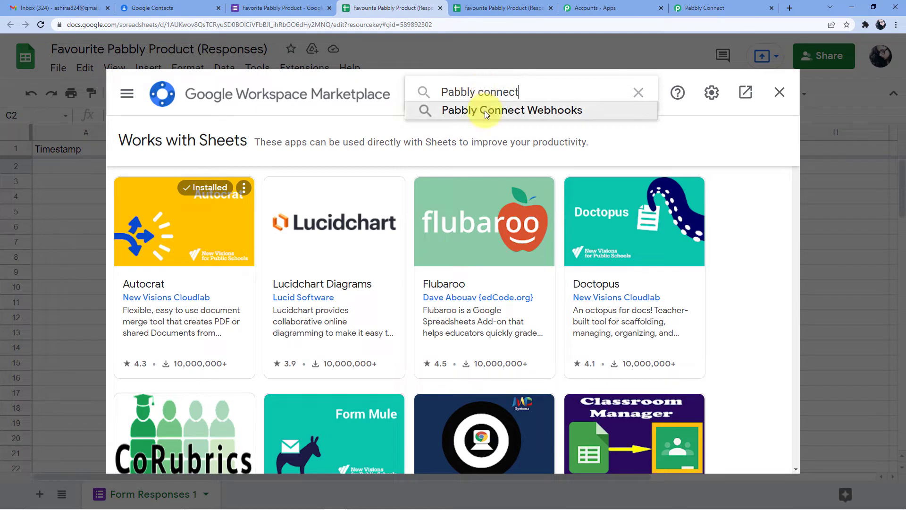
click(486, 110)
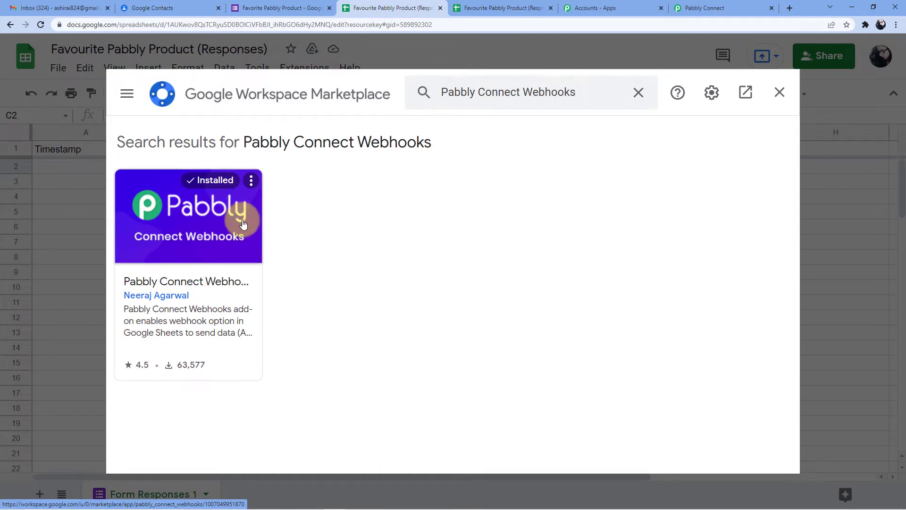
click(780, 92)
click(290, 68)
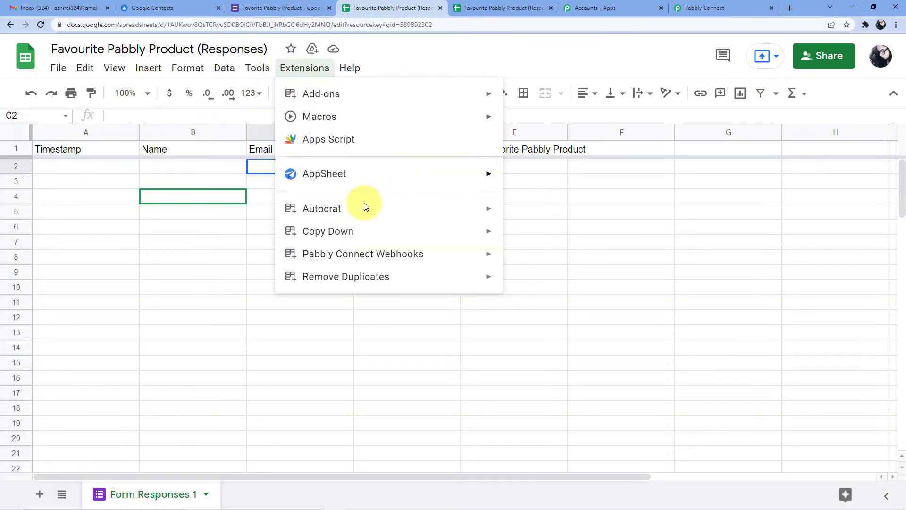
Toggle the add-on's Send On Event option and dismiss the nothing-changed message
mouse_move(385, 218)
mouse_move(404, 252)
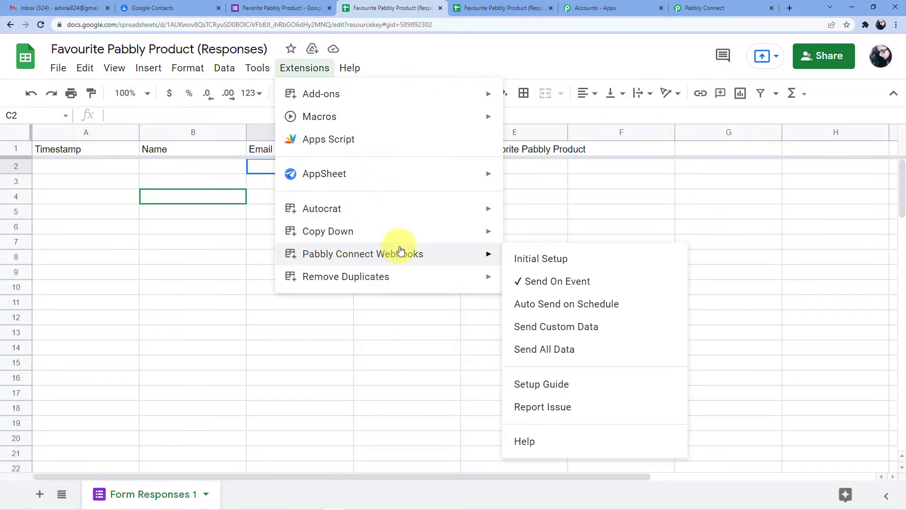
click(530, 279)
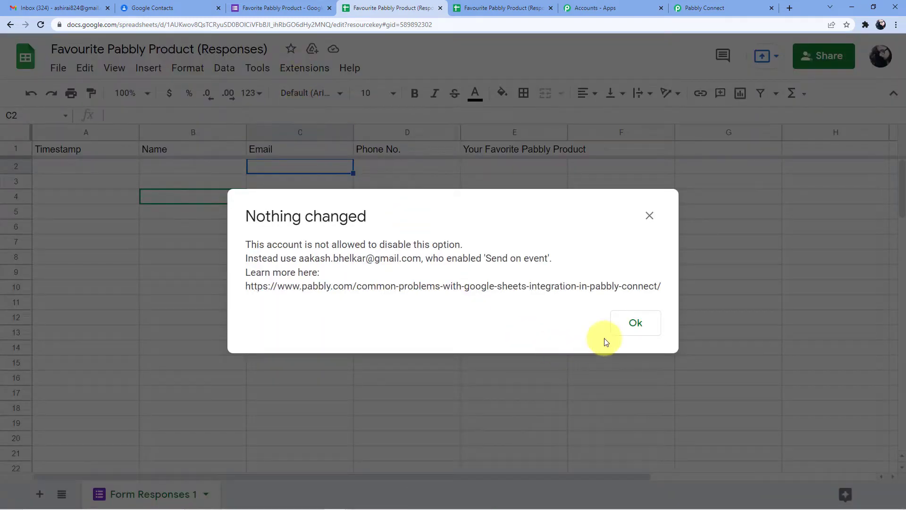
click(614, 325)
Open Pabbly Connect Webhooks Initial Setup and clear the old webhook URL and trigger column
click(297, 68)
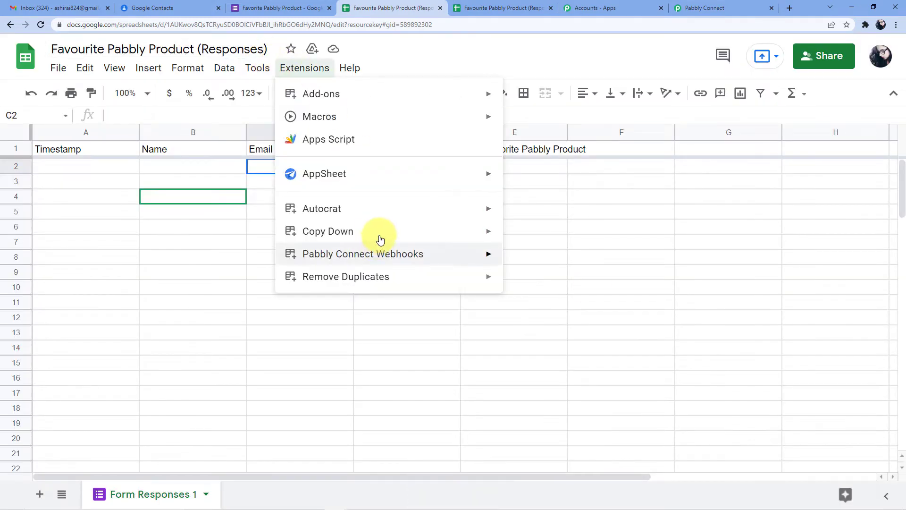
mouse_move(420, 254)
click(531, 258)
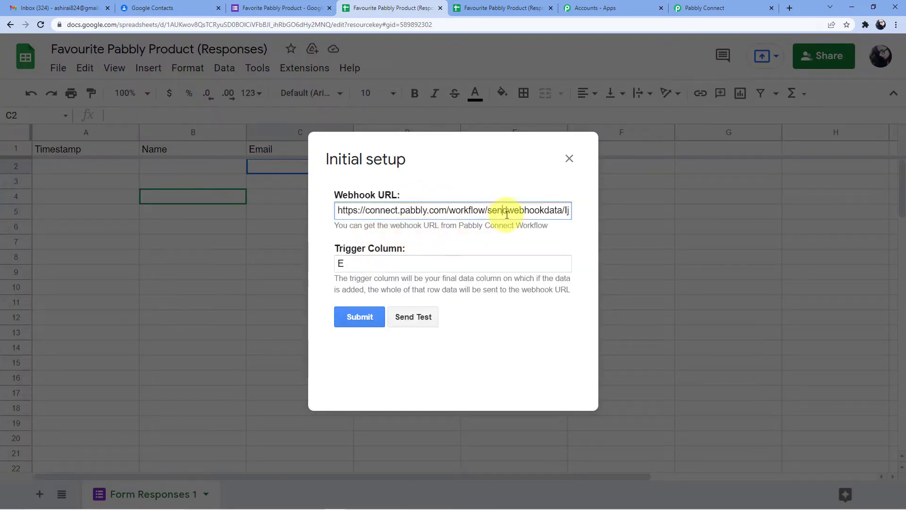
triple_click(546, 211)
key(BackSpace)
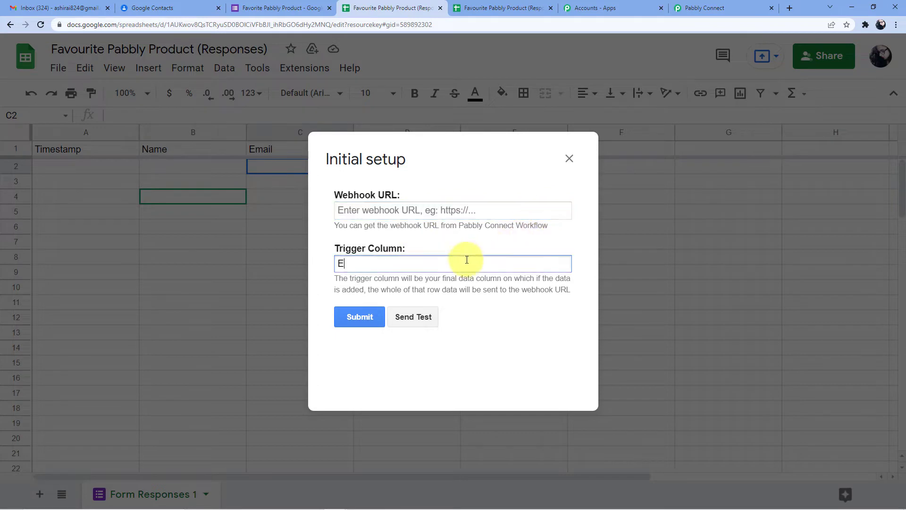
drag(465, 263, 354, 263)
key(BackSpace)
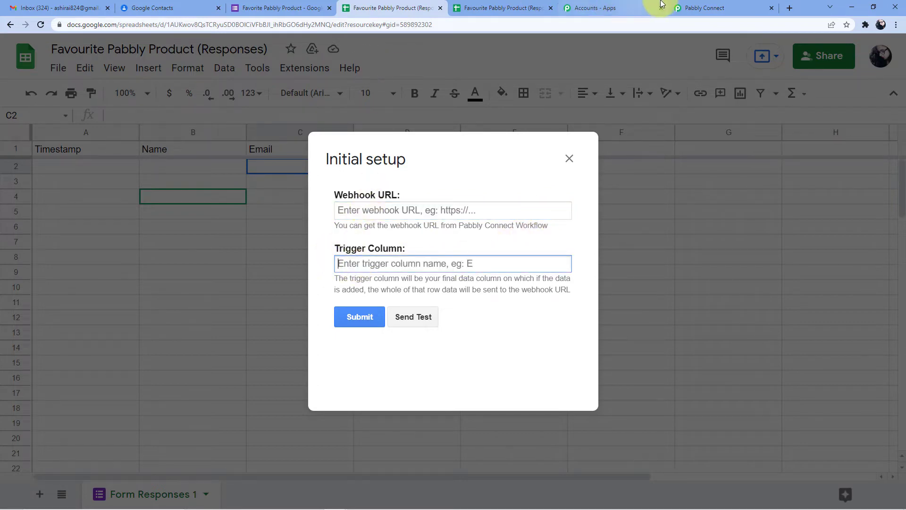
Copy the workflow's webhook URL from Pabbly Connect and paste it into the setup form
click(683, 5)
right_click(419, 224)
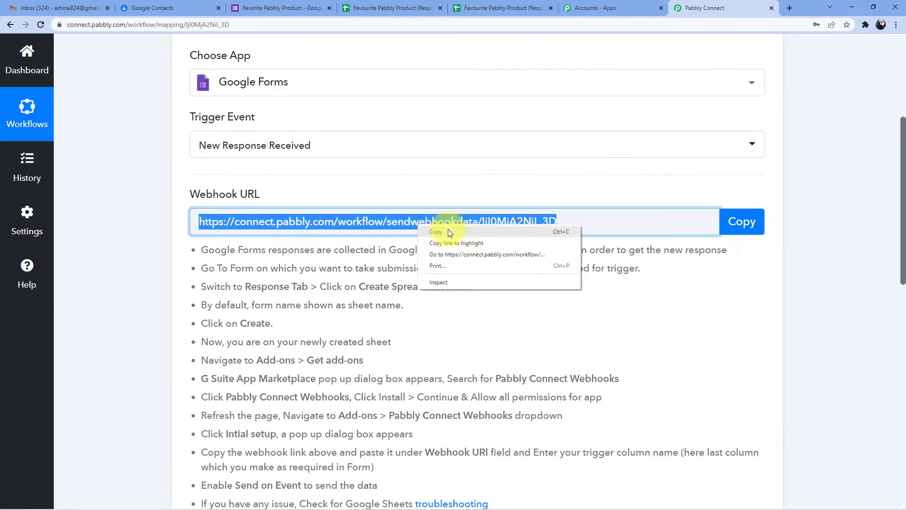
click(448, 229)
click(283, 8)
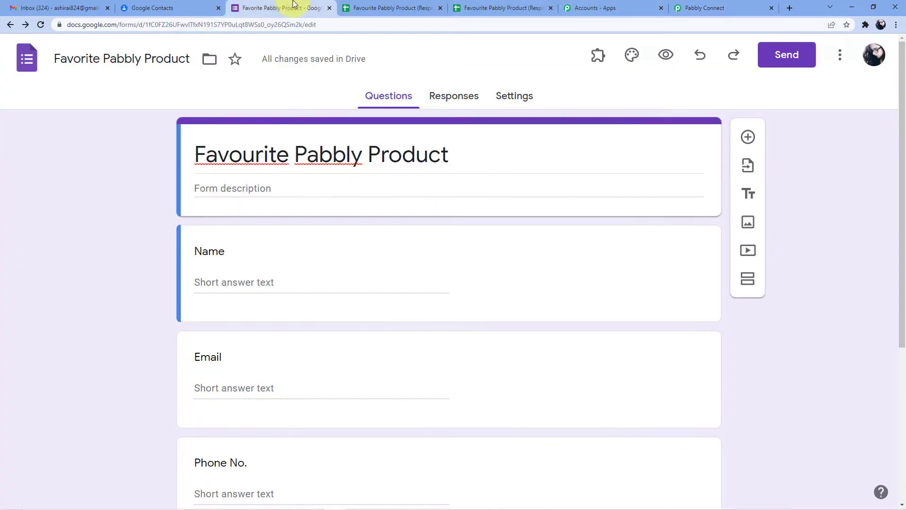
click(390, 8)
click(395, 208)
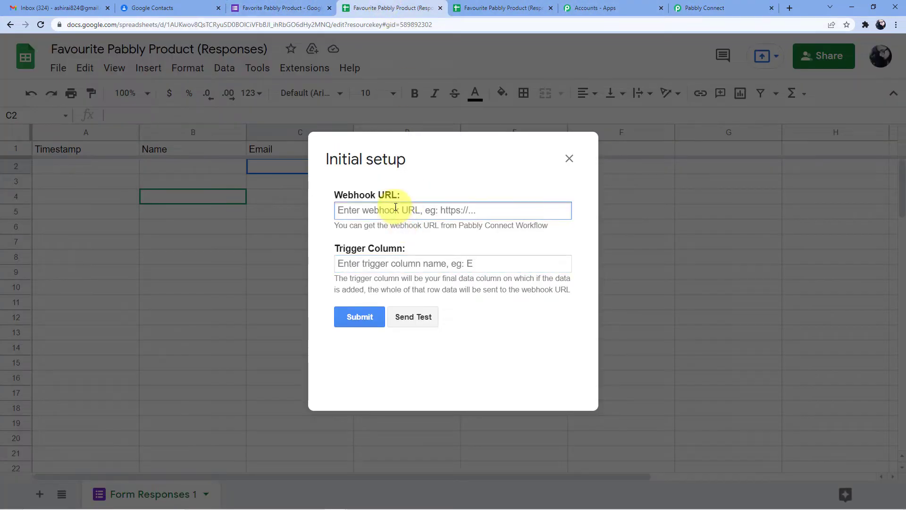
key(ctrl+v)
click(388, 265)
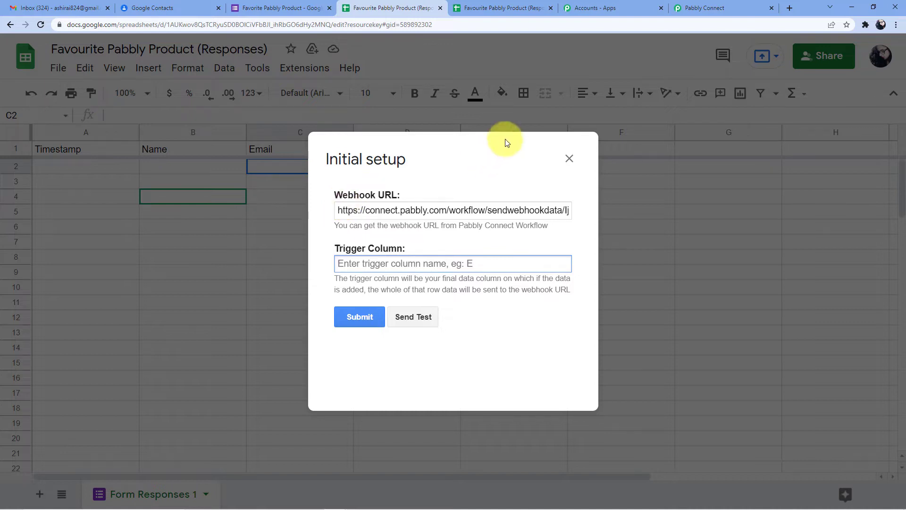
Reopen Initial Setup and replace the prefilled URL with the new workflow webhook URL
click(569, 159)
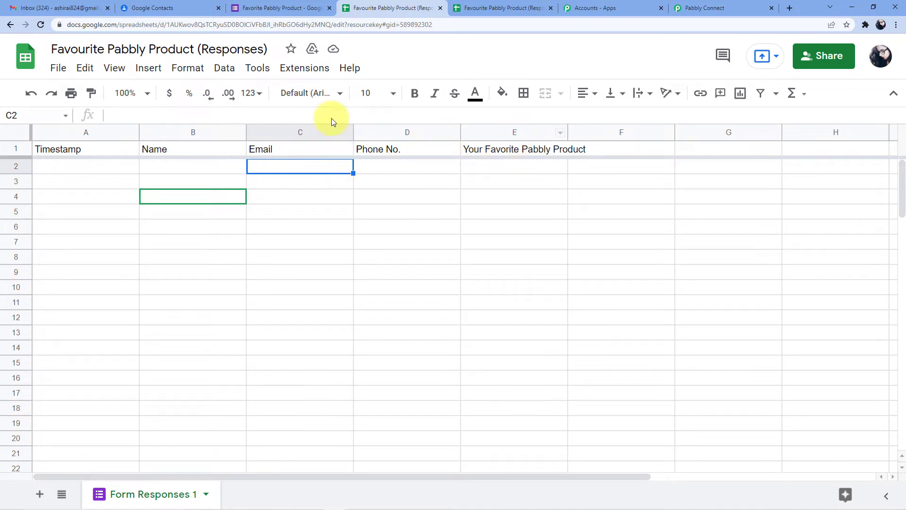
click(304, 68)
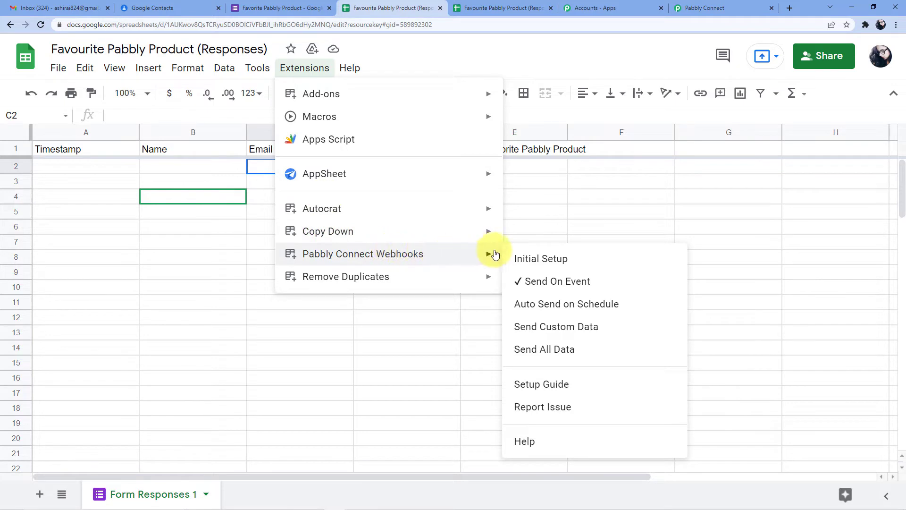
click(537, 264)
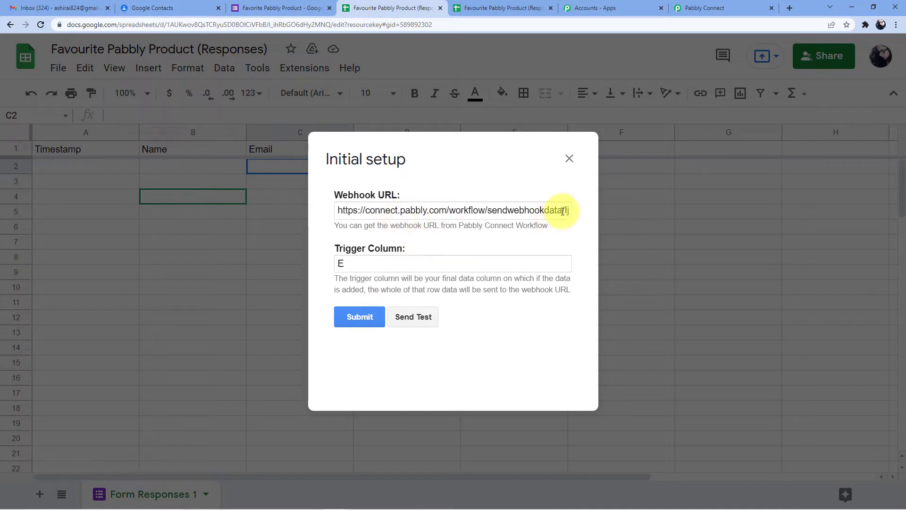
drag(563, 210, 290, 202)
key(BackSpace)
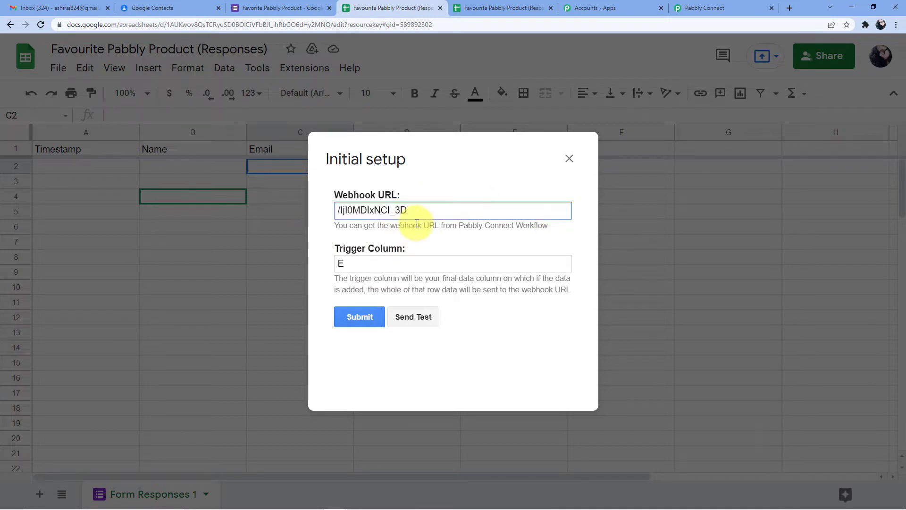
key(ctrl+a)
key(BackSpace)
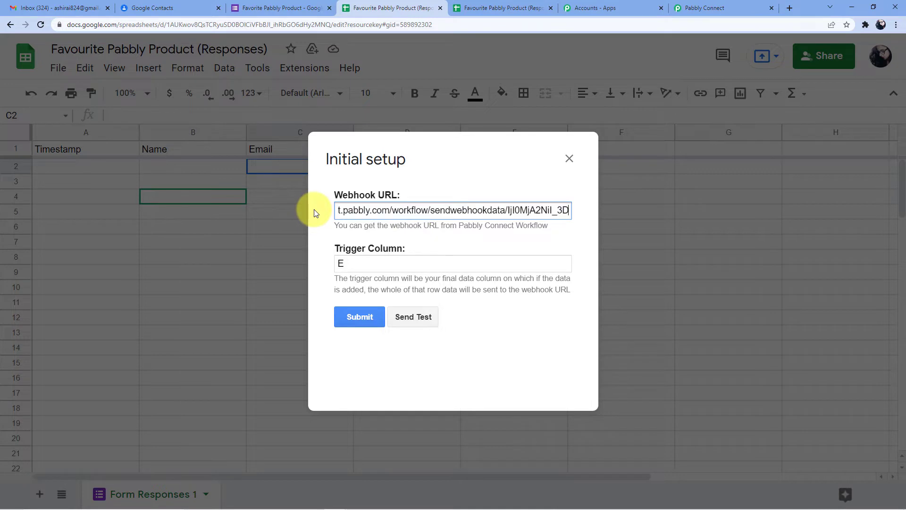
Set the trigger column to E and submit the webhook setup
drag(380, 266, 318, 257)
key(BackSpace)
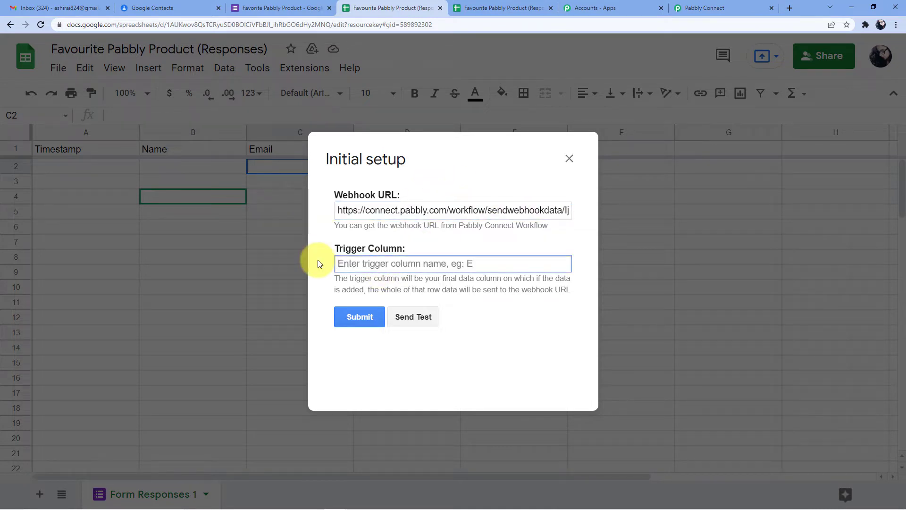
text(E)
click(351, 316)
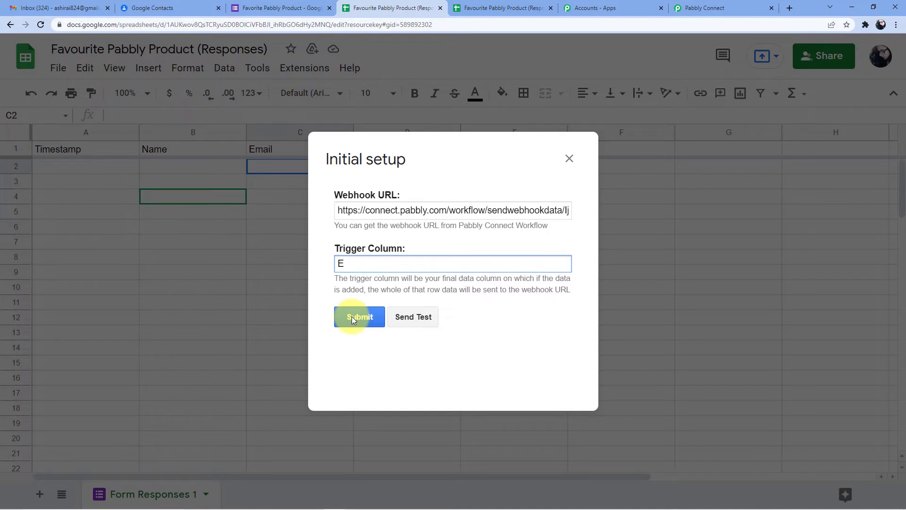
click(352, 316)
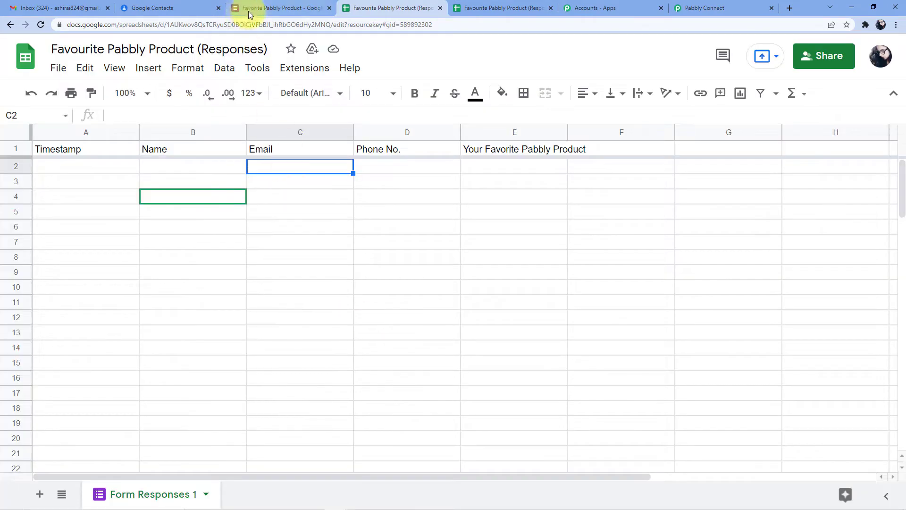
Go to the Favorite Pabbly Product form editor and open its live preview
click(182, 9)
click(251, 9)
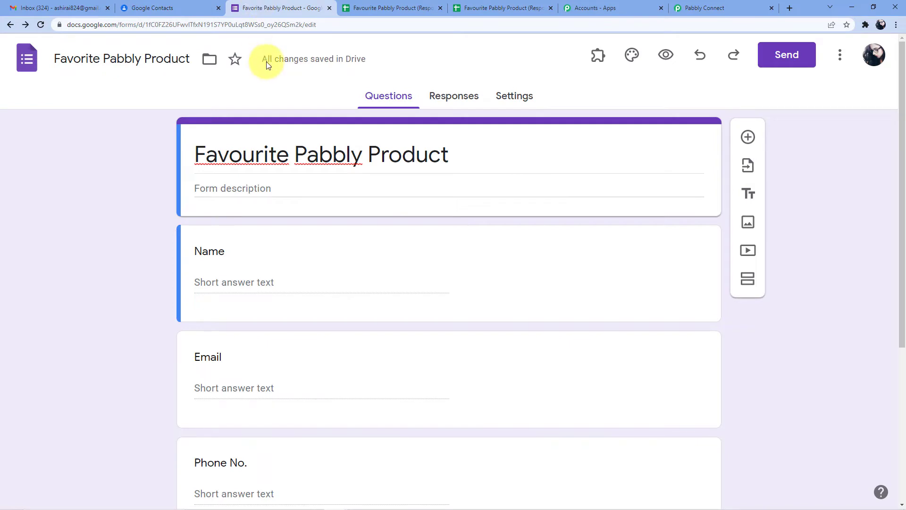
scroll(259, 267, down, 1)
click(257, 240)
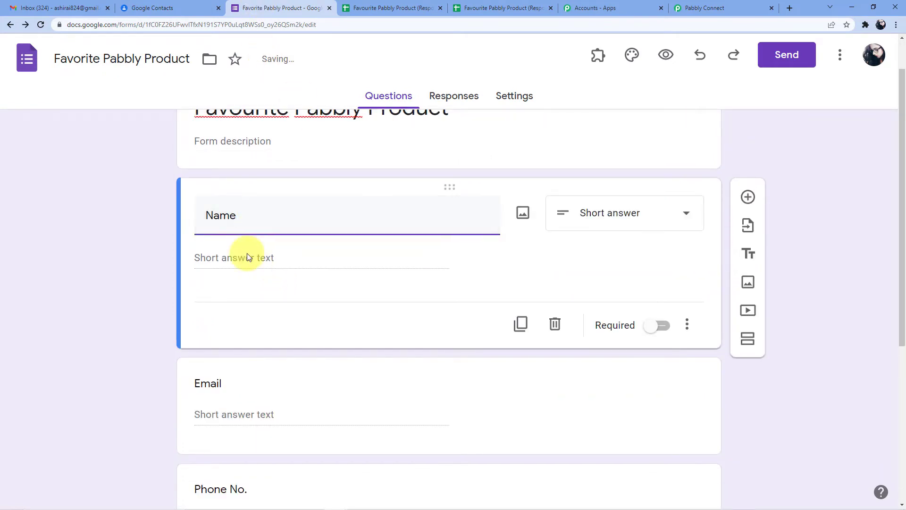
scroll(247, 253, down, 1)
click(666, 55)
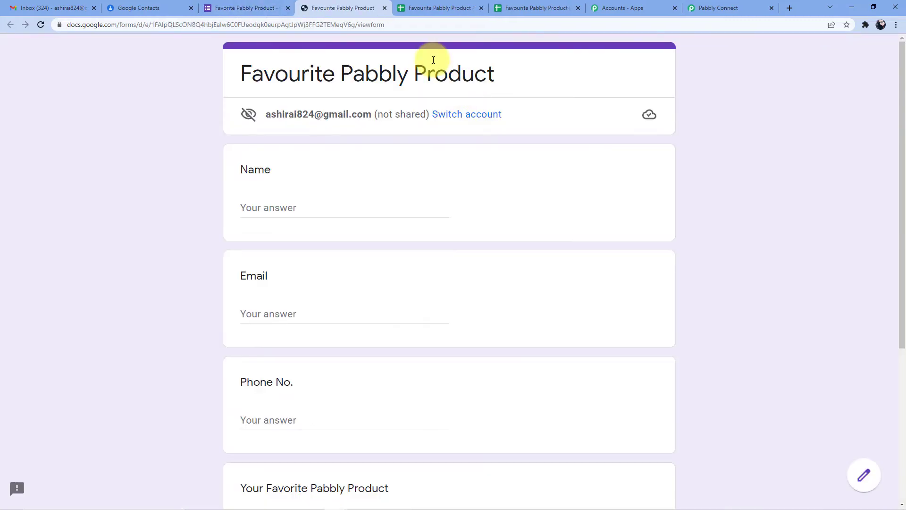
Enter the respondent's name and email address in the form
click(282, 205)
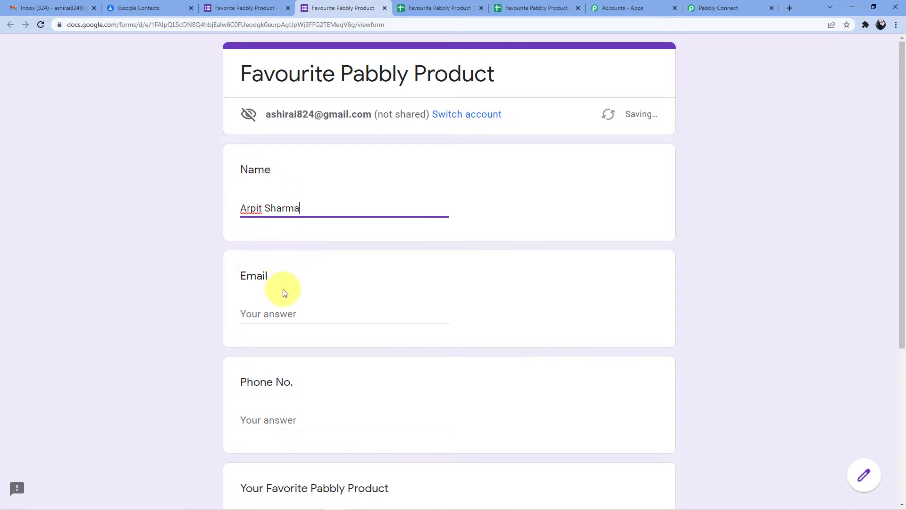
scroll(283, 293, down, 1)
click(270, 267)
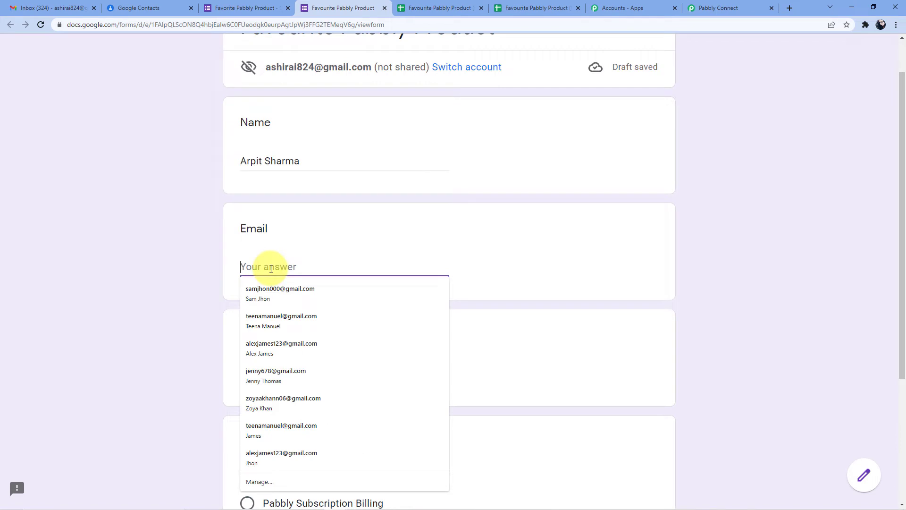
text(Arpish)
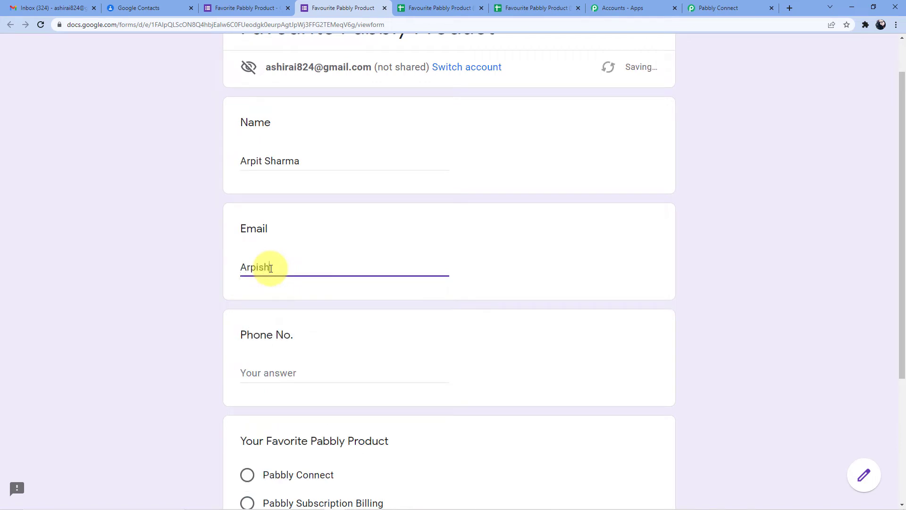
key(BackSpace)
key(BackSpace)
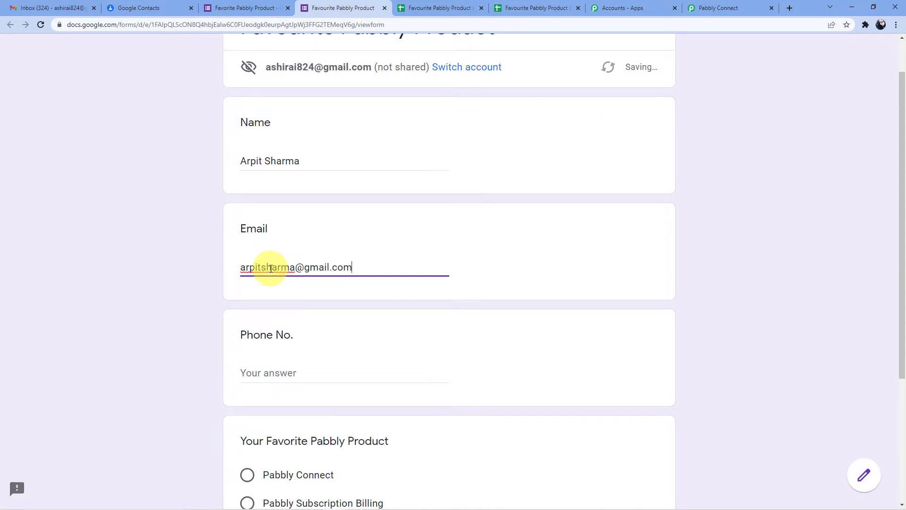
Fill in the suggested phone number, choose Pabbly Connect as favourite product, and submit
scroll(273, 274, down, 4)
click(285, 184)
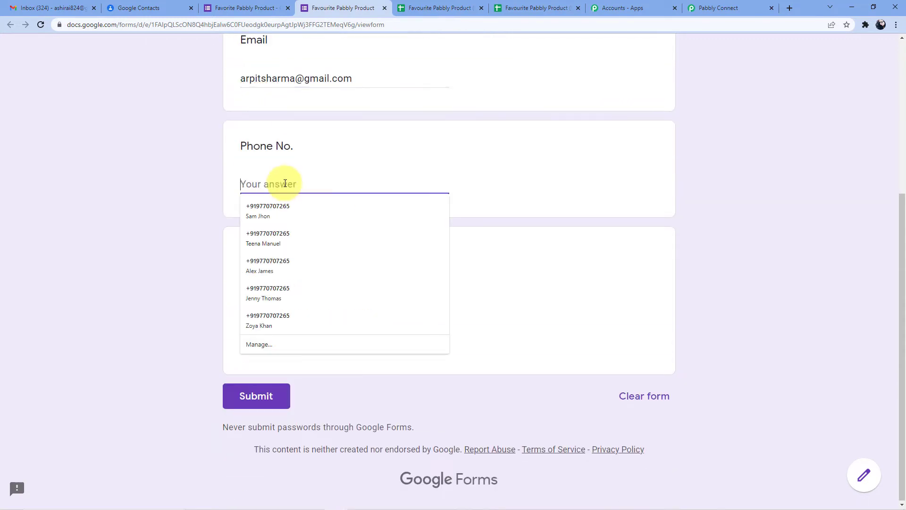
click(282, 207)
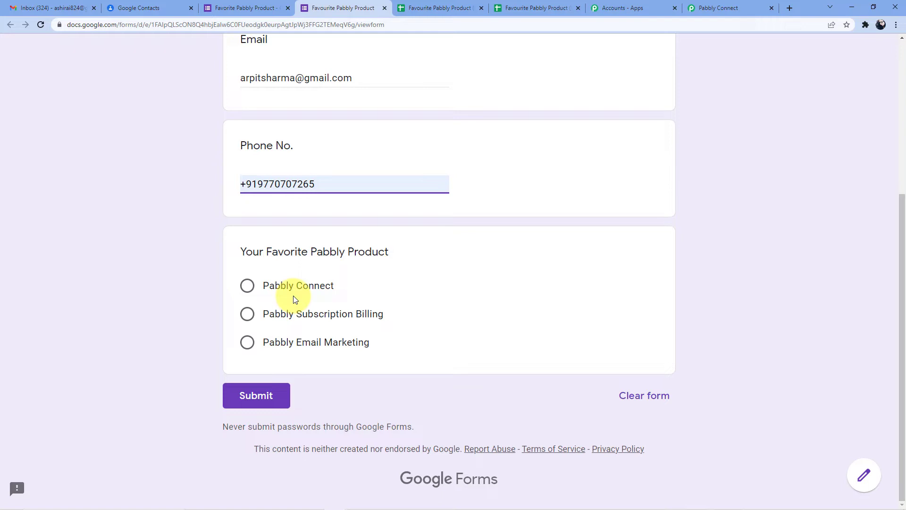
click(283, 285)
scroll(358, 251, down, 1)
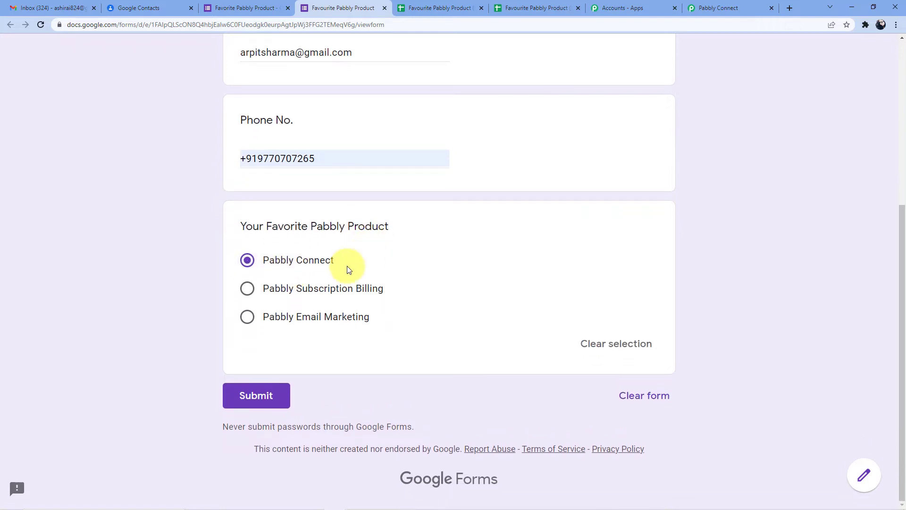
click(265, 396)
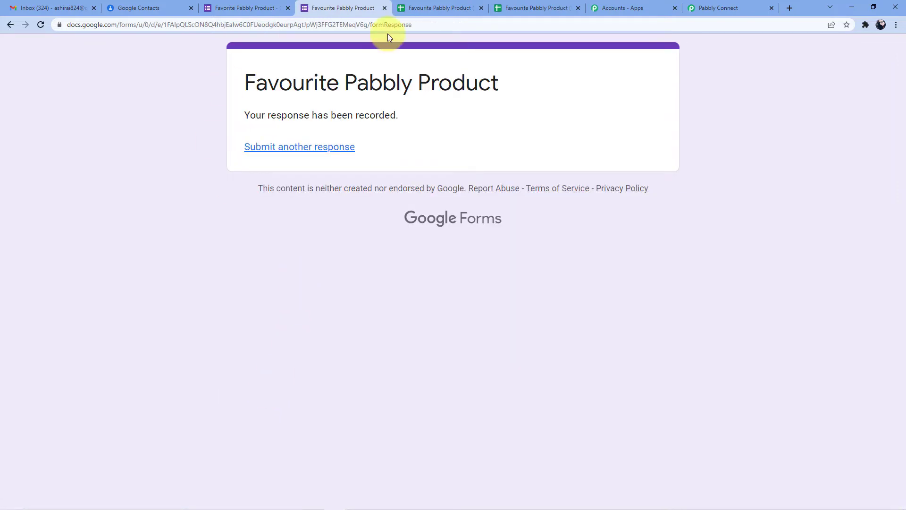
Check the new response row, then re-capture the trigger's webhook response in Pabbly Connect
click(439, 6)
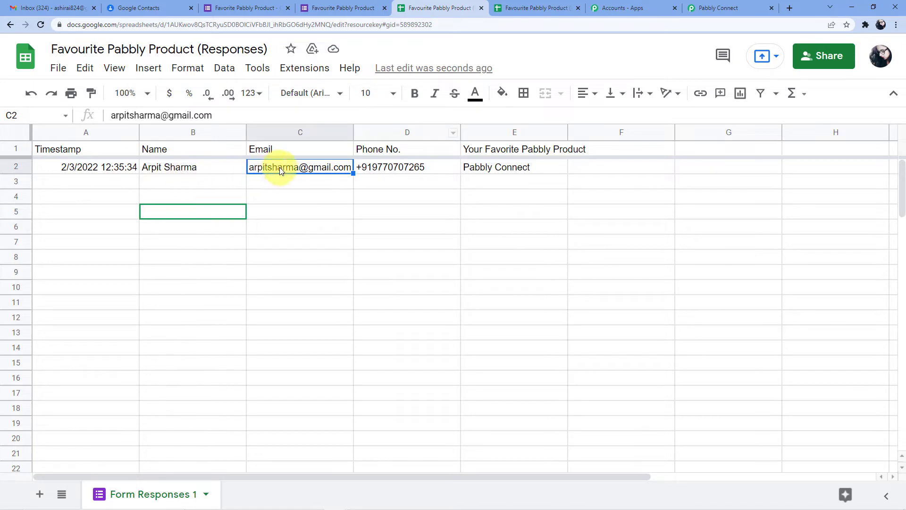
click(625, 7)
click(696, 4)
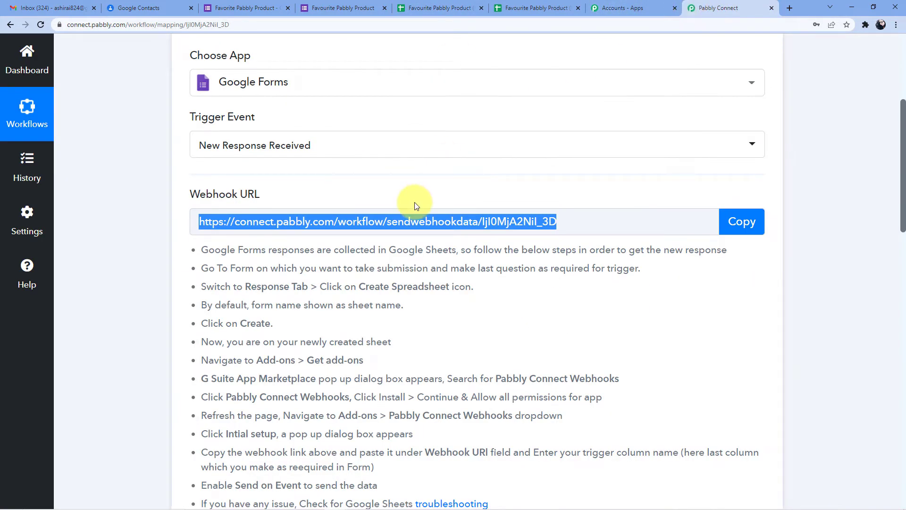
scroll(415, 203, down, 2)
scroll(242, 424, down, 2)
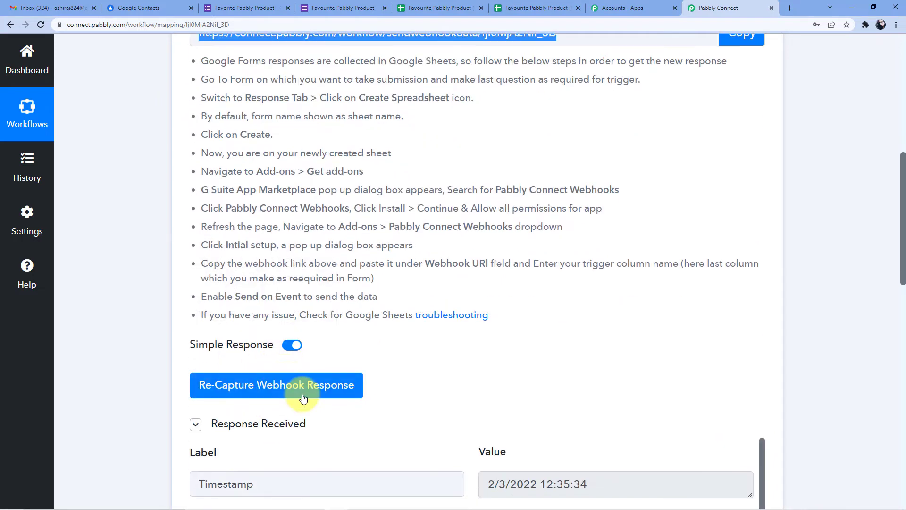
scroll(312, 385, up, 2)
scroll(315, 380, down, 1)
click(265, 431)
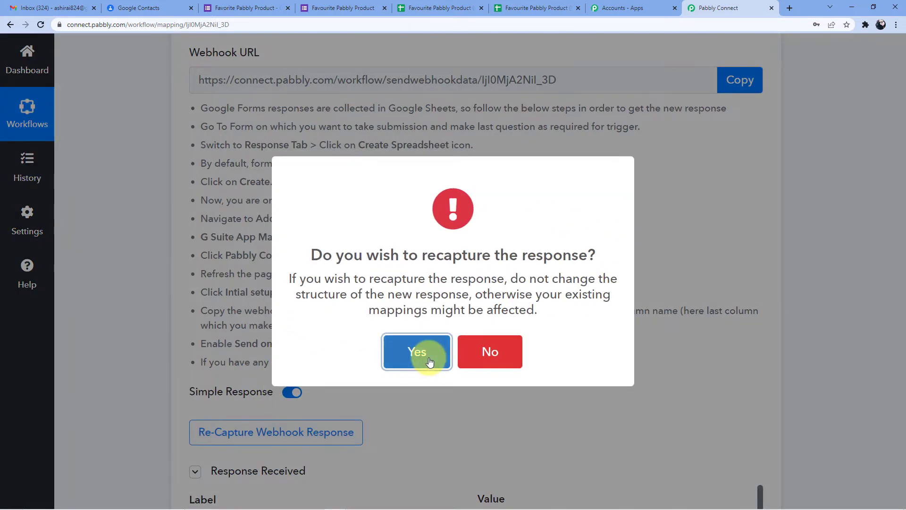
click(413, 357)
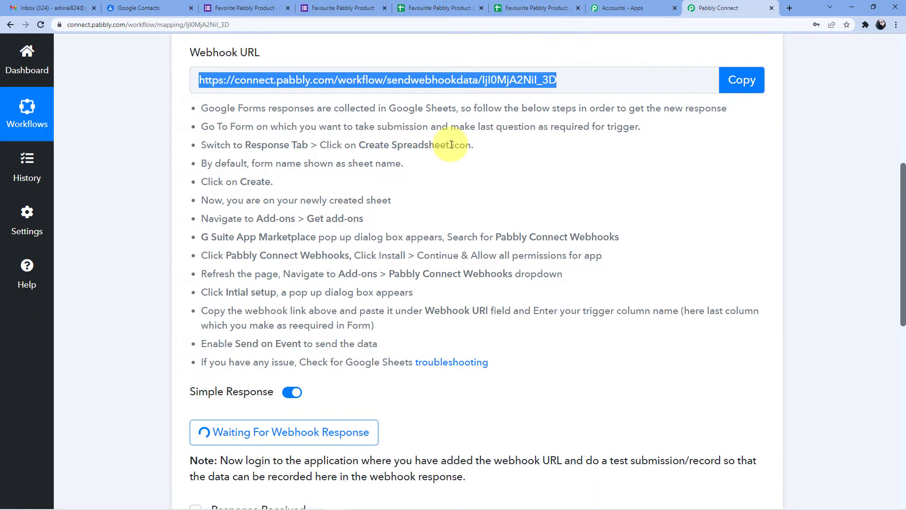
Expand Response Received and scroll through the captured form answers, sheet and RowIndex 2
scroll(451, 145, down, 3)
scroll(451, 144, down, 3)
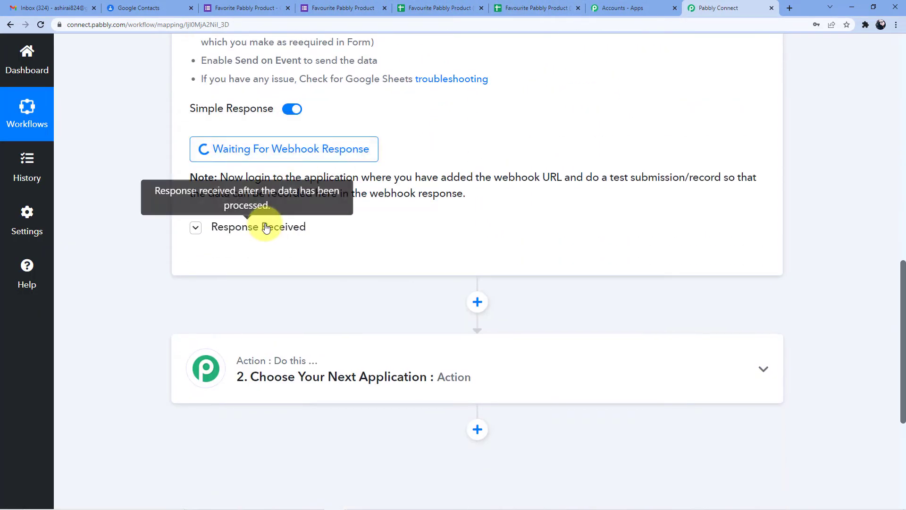
click(266, 227)
scroll(462, 239, down, 2)
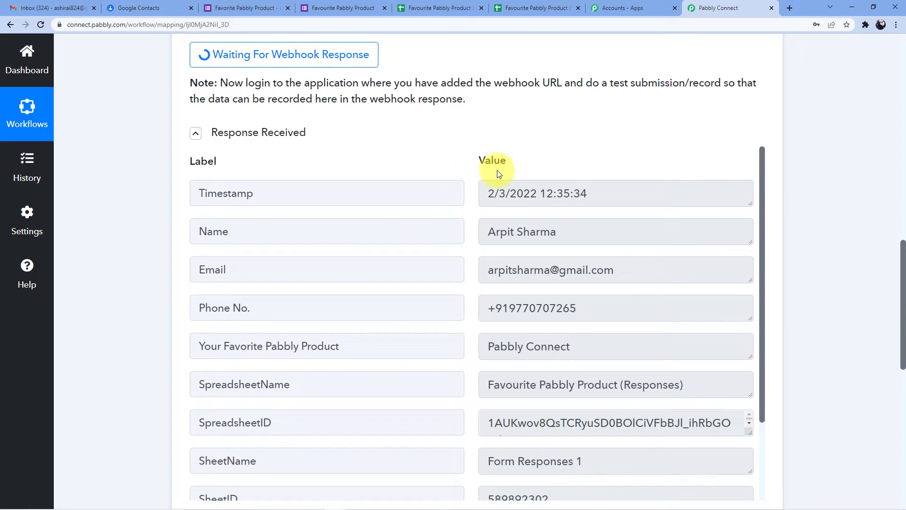
scroll(545, 163, down, 1)
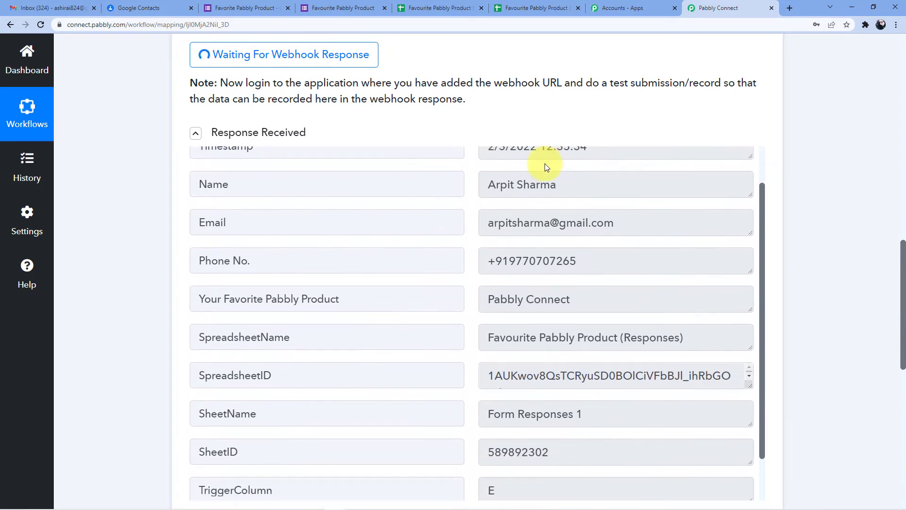
scroll(546, 189, down, 1)
scroll(546, 217, up, 3)
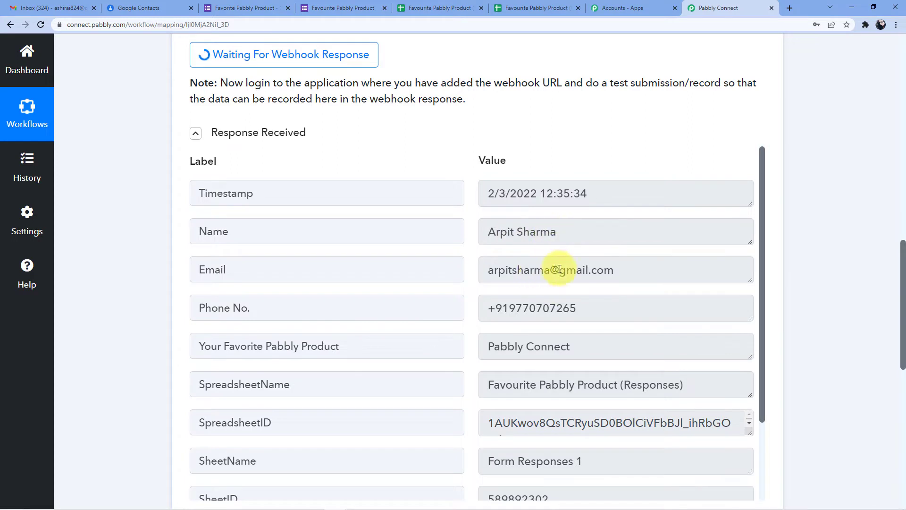
scroll(590, 265, down, 1)
scroll(519, 272, down, 1)
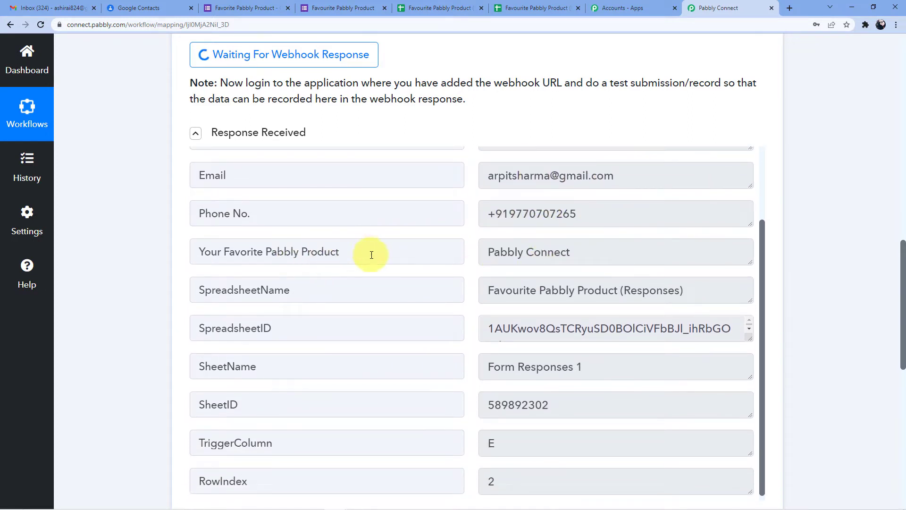
scroll(561, 247, down, 1)
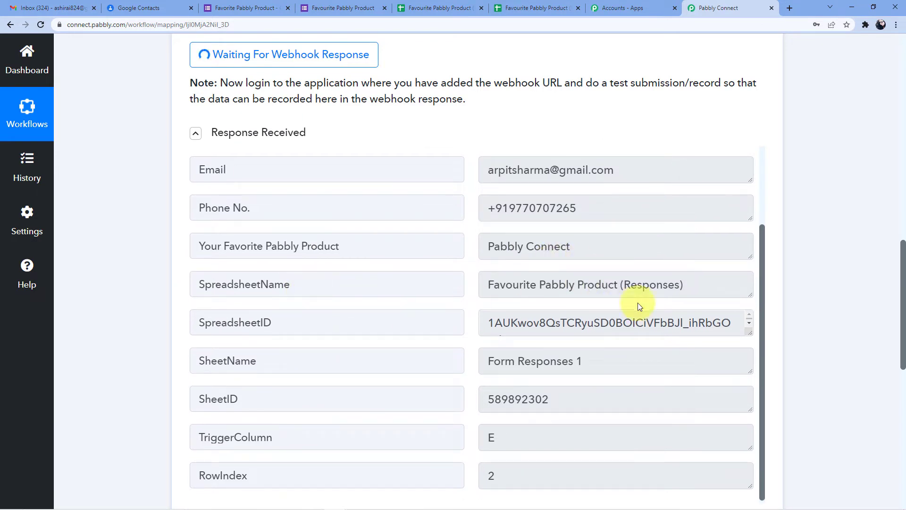
scroll(637, 304, down, 3)
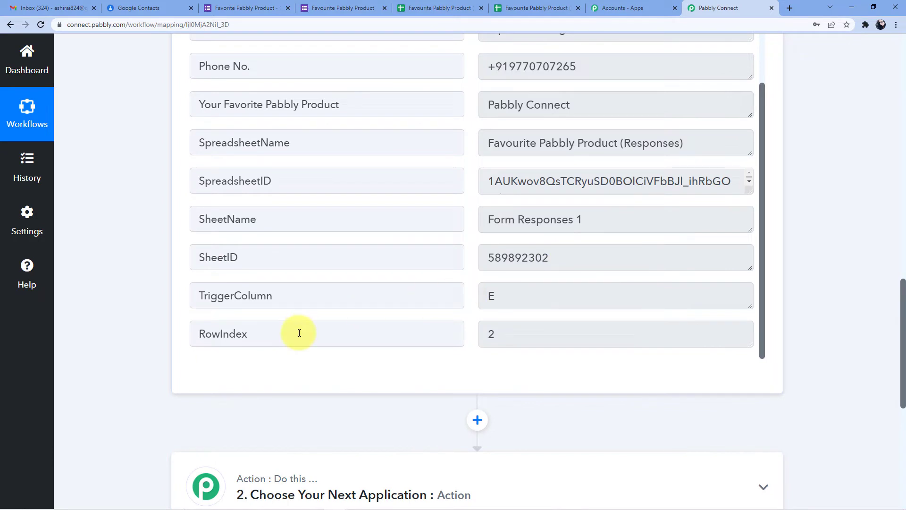
scroll(531, 263, up, 3)
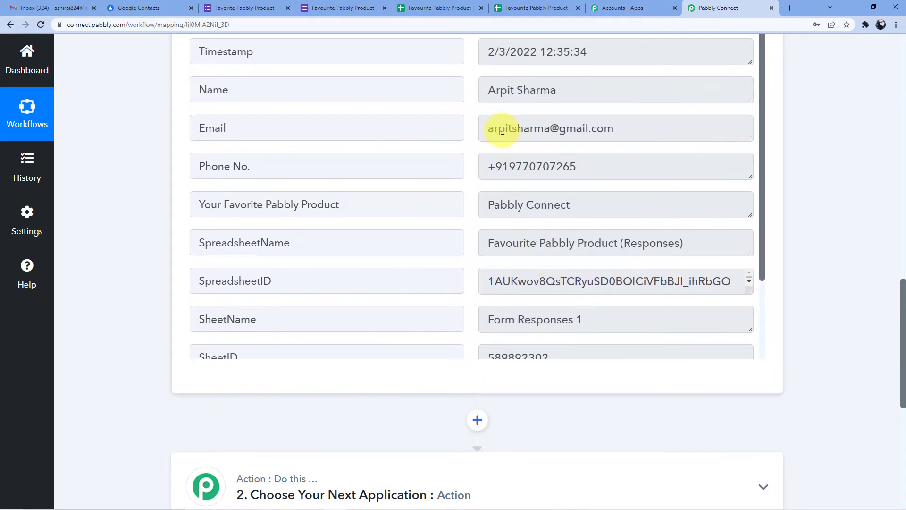
Highlight the captured name, email and neighbouring answer values to verify the received data
drag(489, 90, 561, 87)
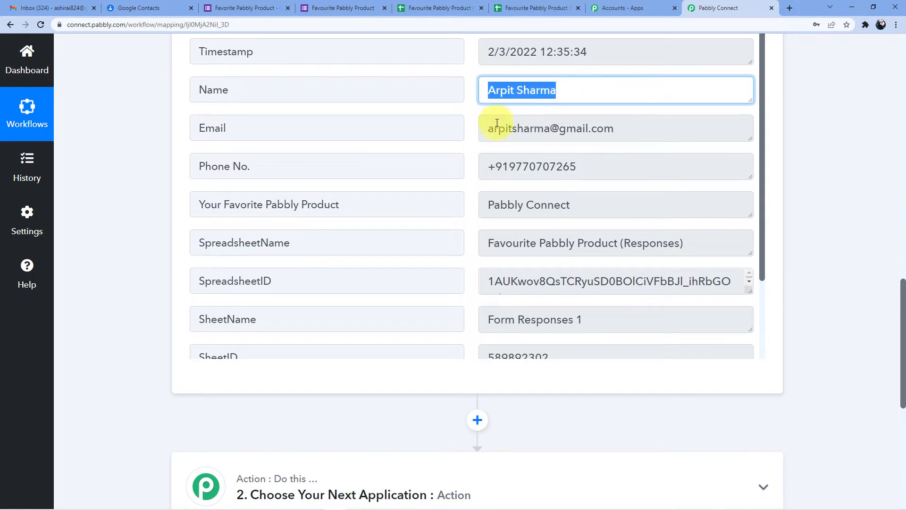
drag(498, 128, 618, 129)
drag(503, 167, 602, 172)
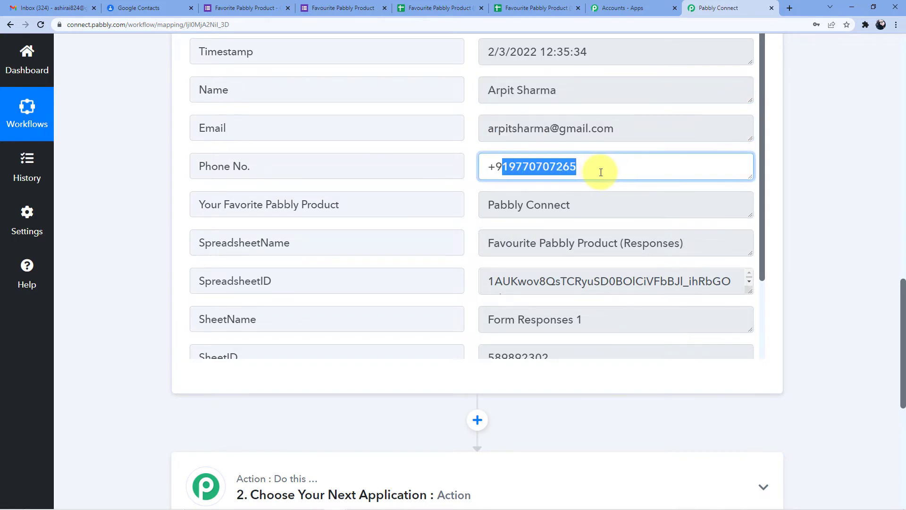
scroll(579, 191, down, 3)
scroll(845, 127, down, 4)
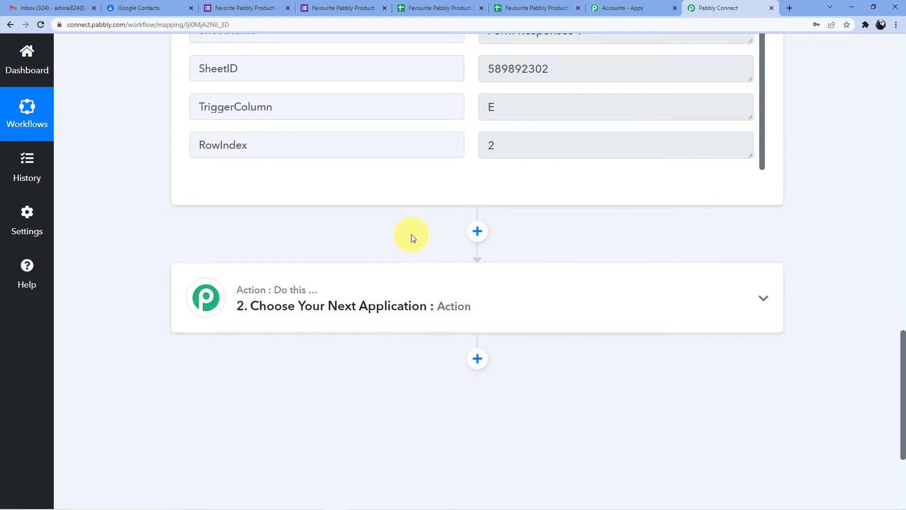
scroll(364, 222, up, 9)
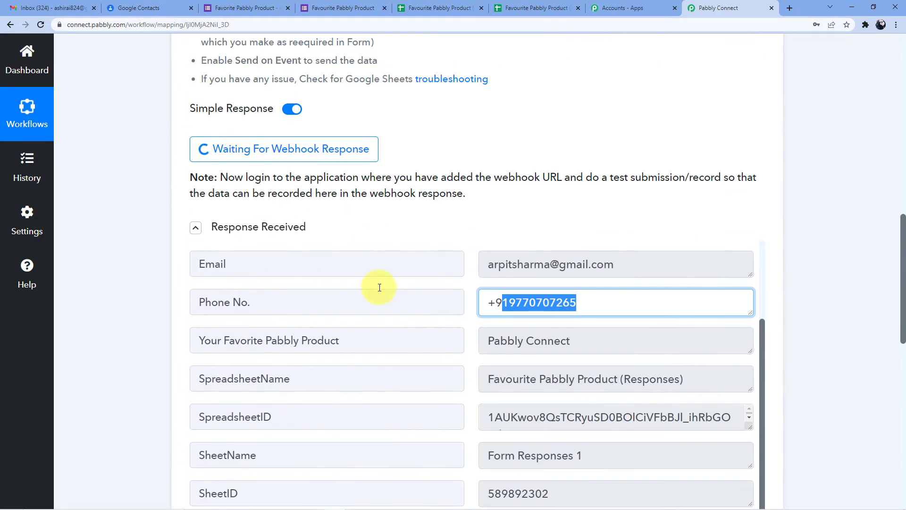
scroll(283, 271, down, 3)
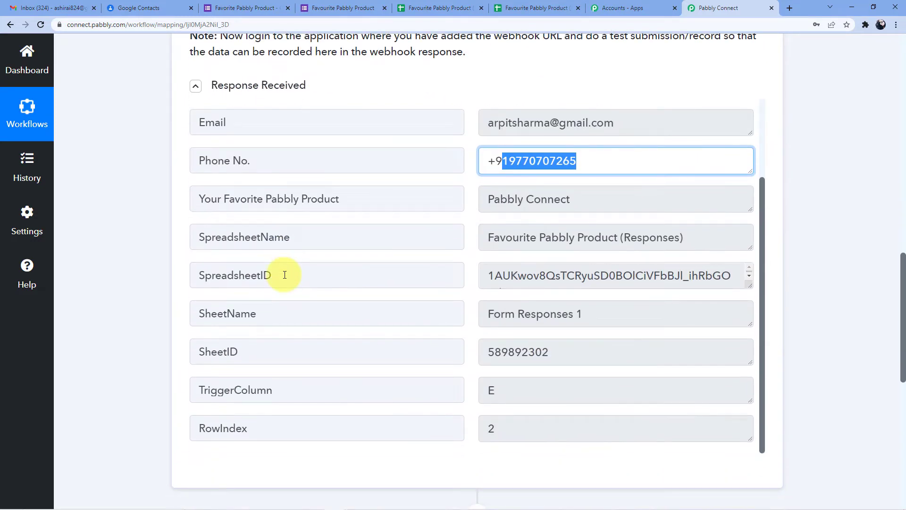
Return to the Favorite Pabbly Product form editor, now showing 1 response, and scroll its questions
click(337, 7)
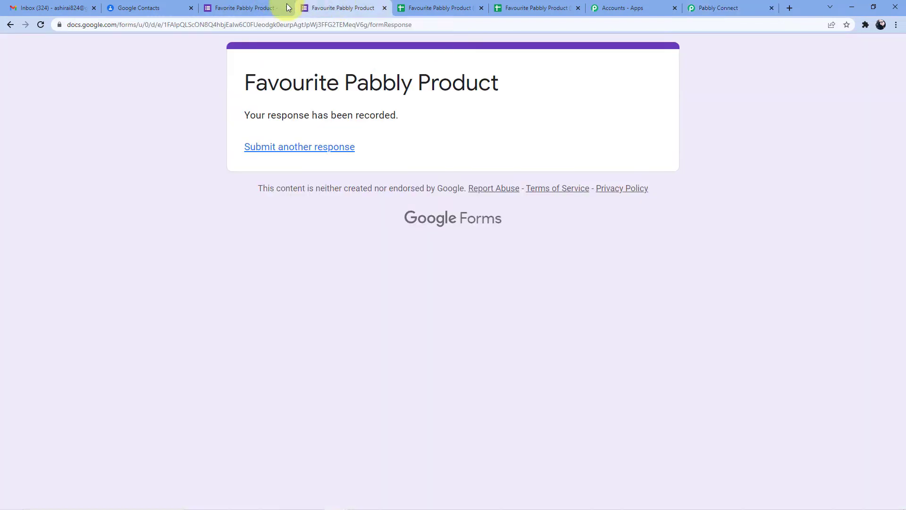
click(278, 7)
scroll(293, 218, up, 1)
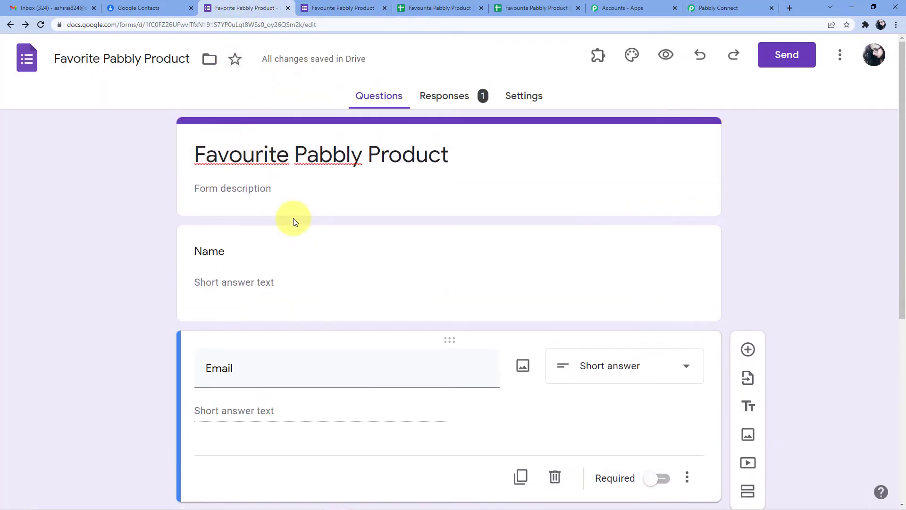
scroll(293, 218, down, 4)
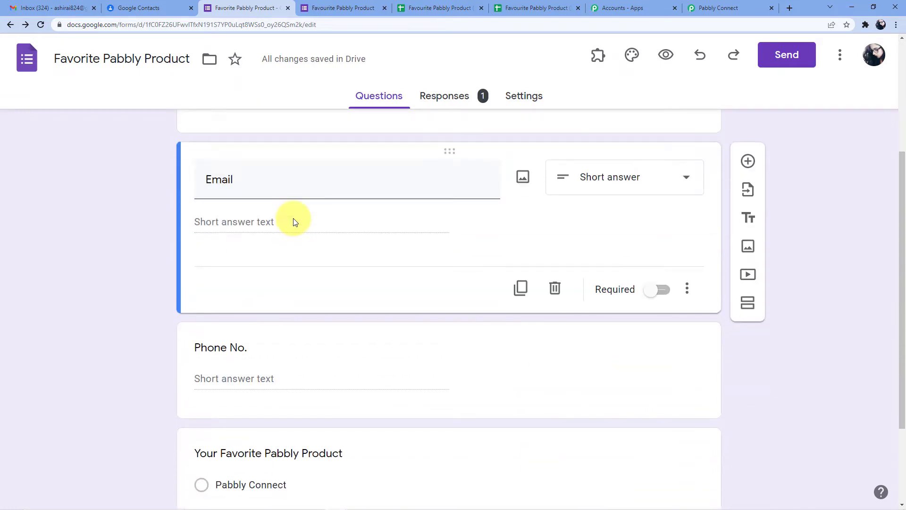
scroll(293, 218, down, 3)
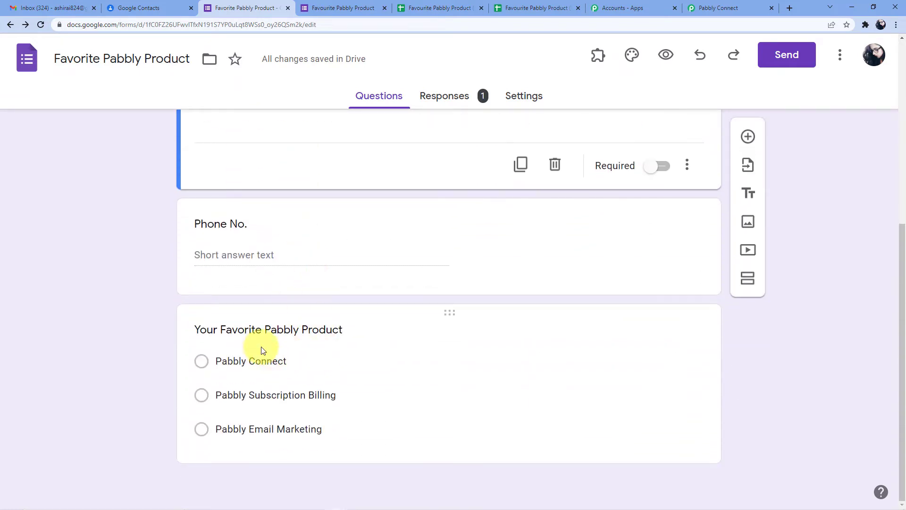
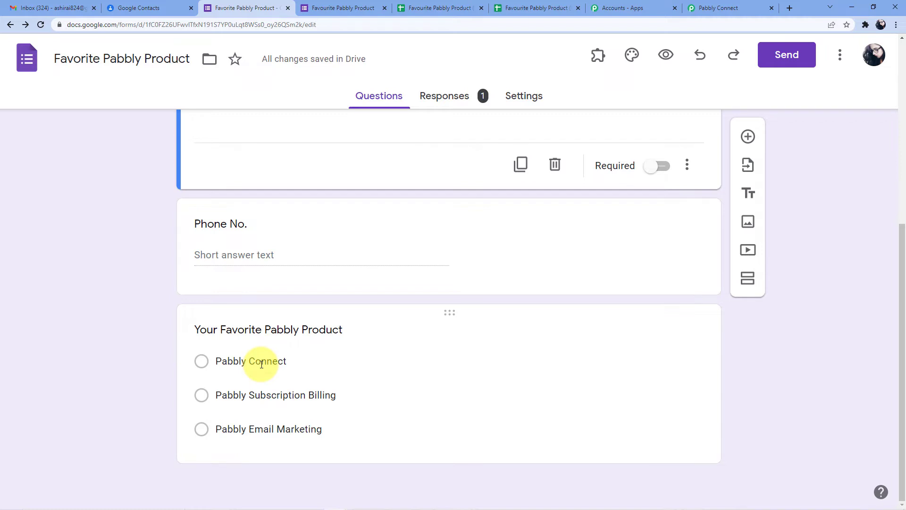
Confirm the Pabbly Connect, Pabbly Email Marketing and Subscription Billing contact labels are all empty
click(160, 8)
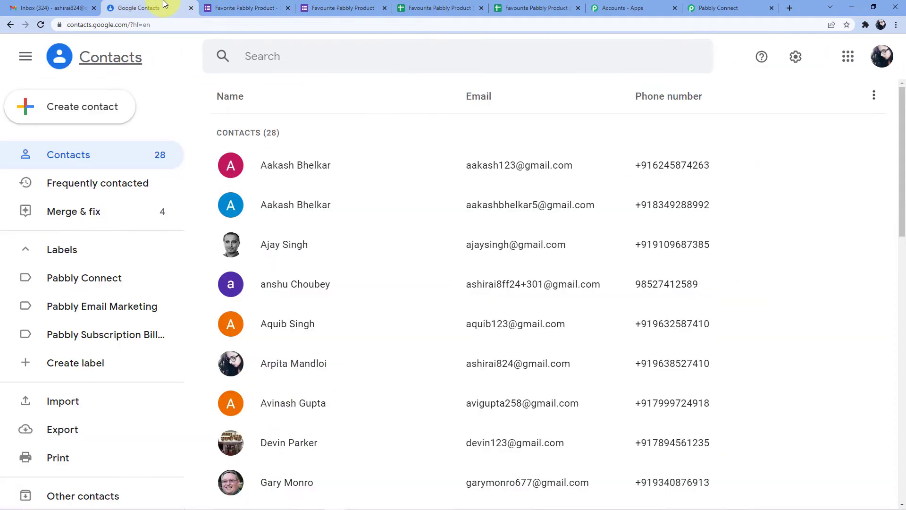
scroll(165, 140, down, 1)
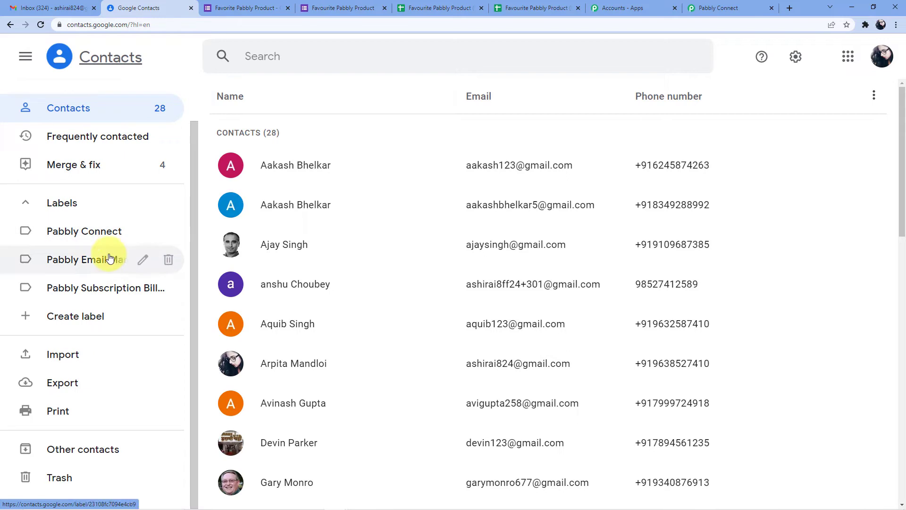
click(85, 232)
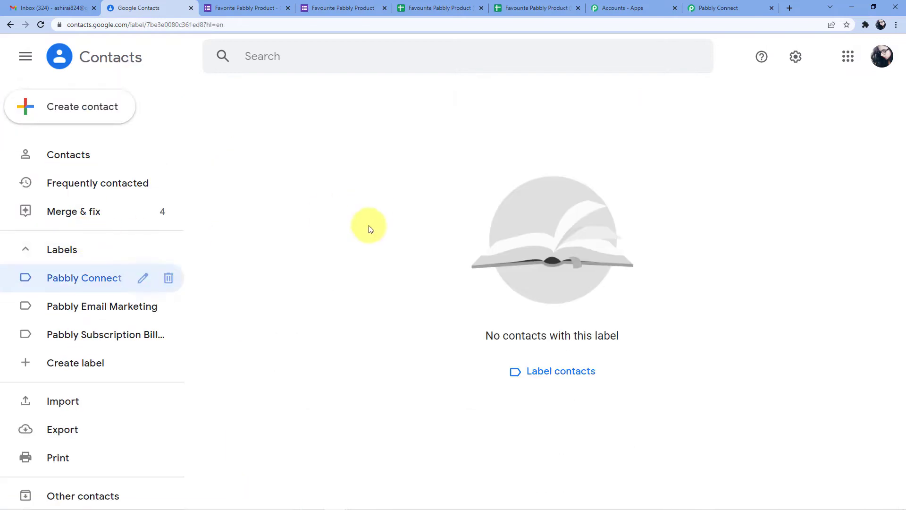
click(72, 305)
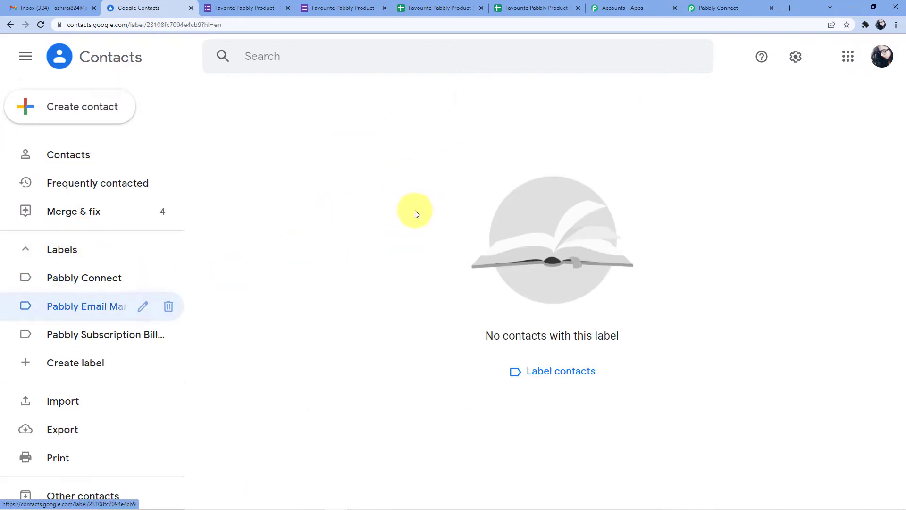
click(92, 336)
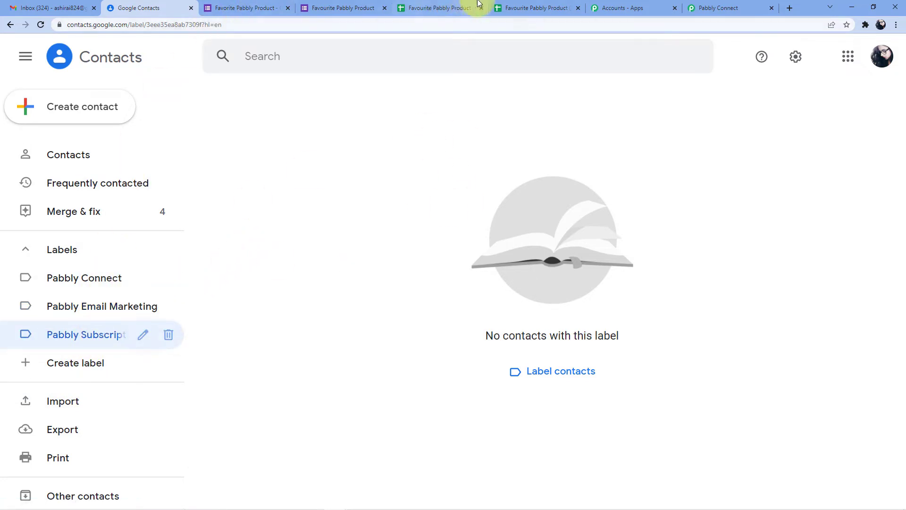
click(717, 8)
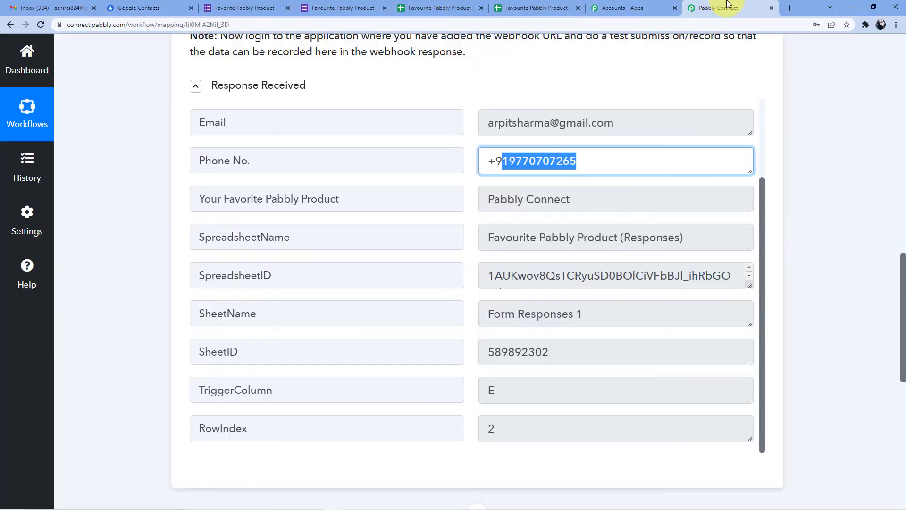
Review the received Email response and expand the second action step's app chooser
click(354, 120)
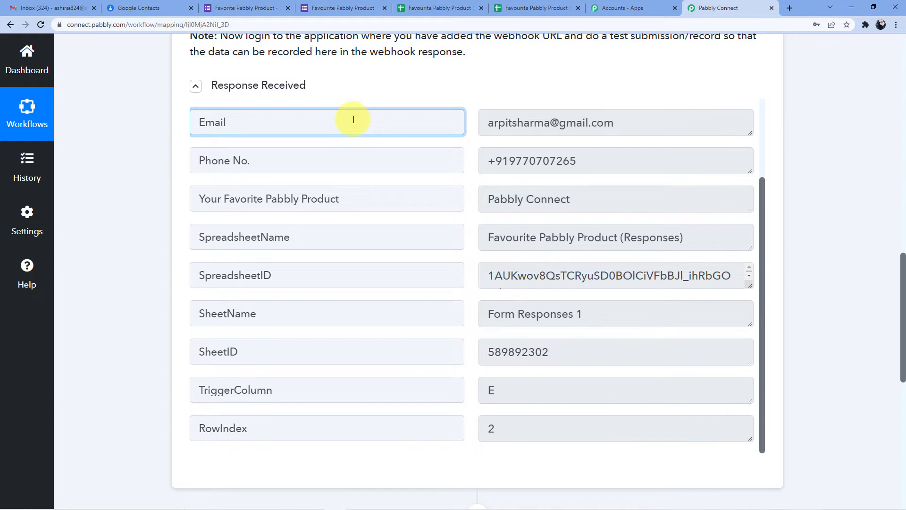
scroll(314, 234, down, 3)
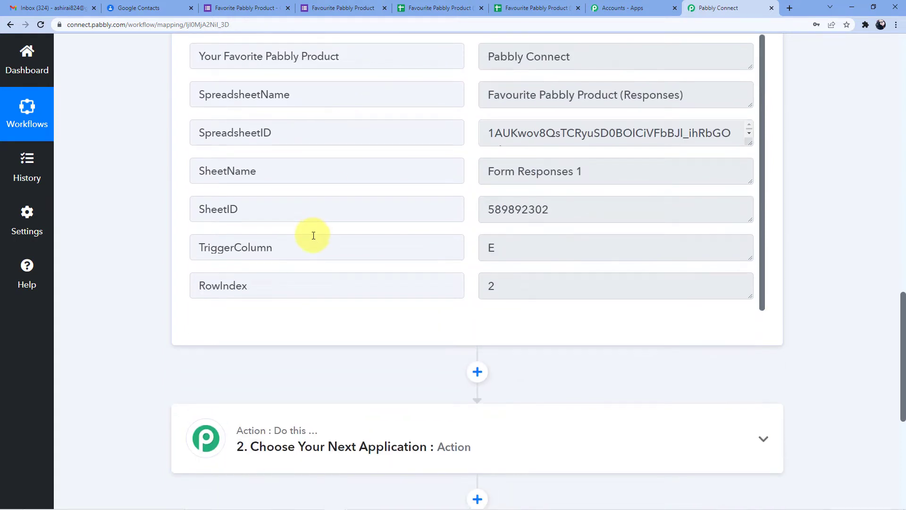
scroll(312, 239, down, 3)
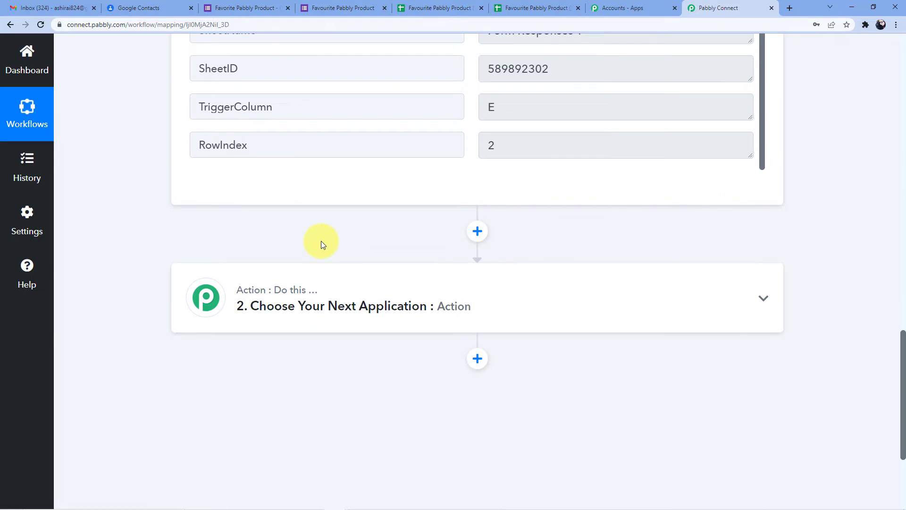
click(368, 289)
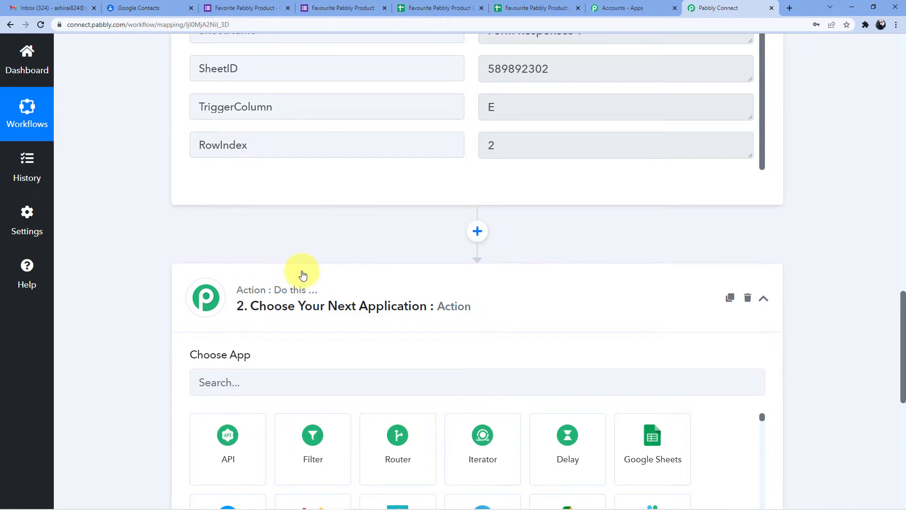
click(240, 7)
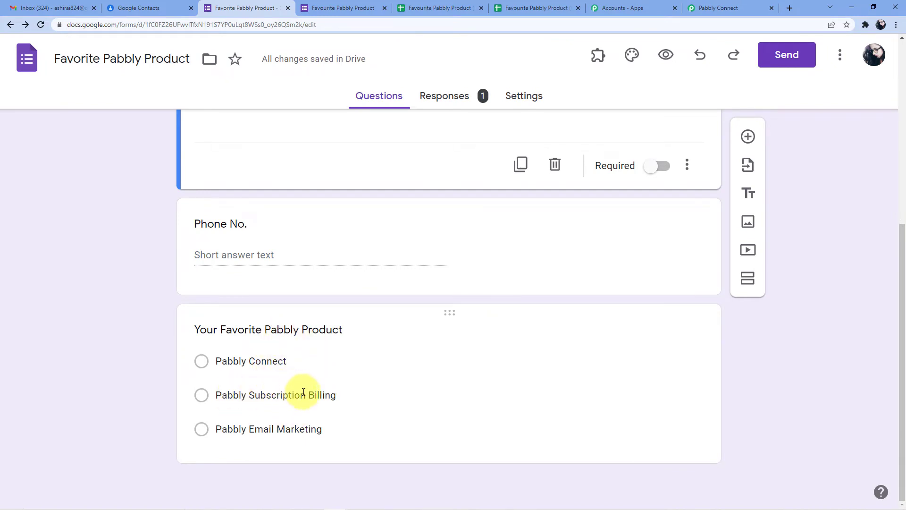
Compare the form's product options with the empty Pabbly Subscription Billing contact label
click(147, 7)
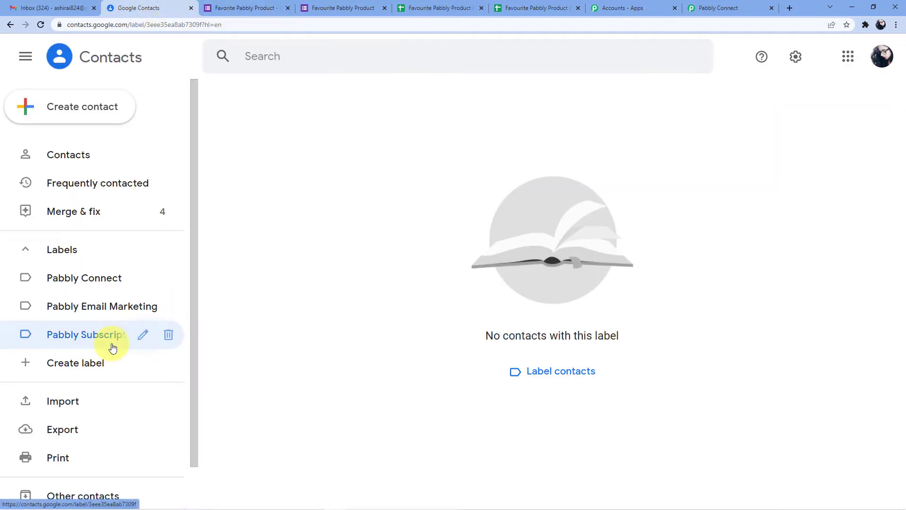
click(238, 8)
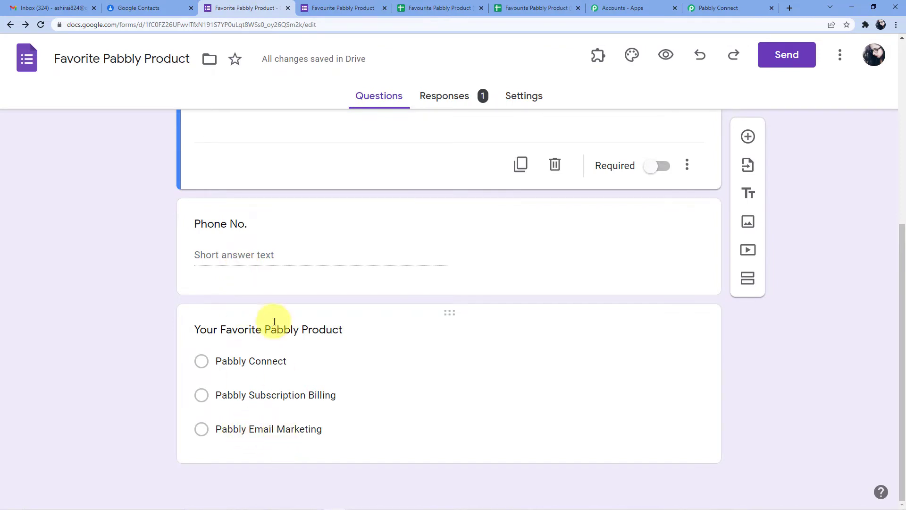
click(156, 9)
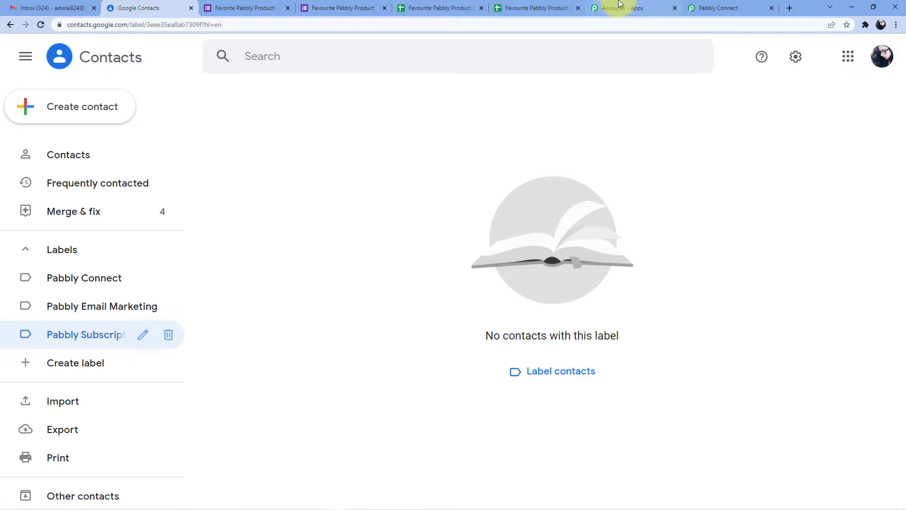
click(703, 5)
Add Router by Pabbly as the second step, creating Route 1 and Route 2
scroll(348, 282, down, 2)
click(296, 296)
text(Router)
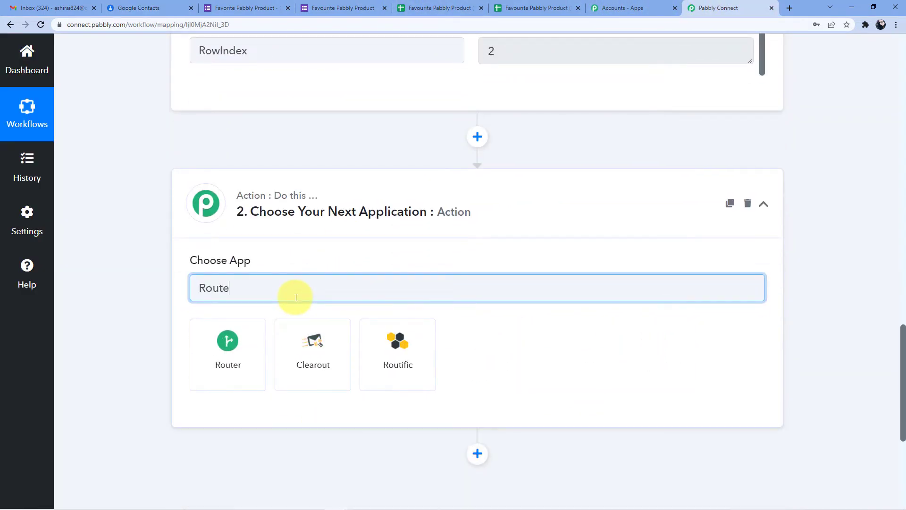
click(255, 341)
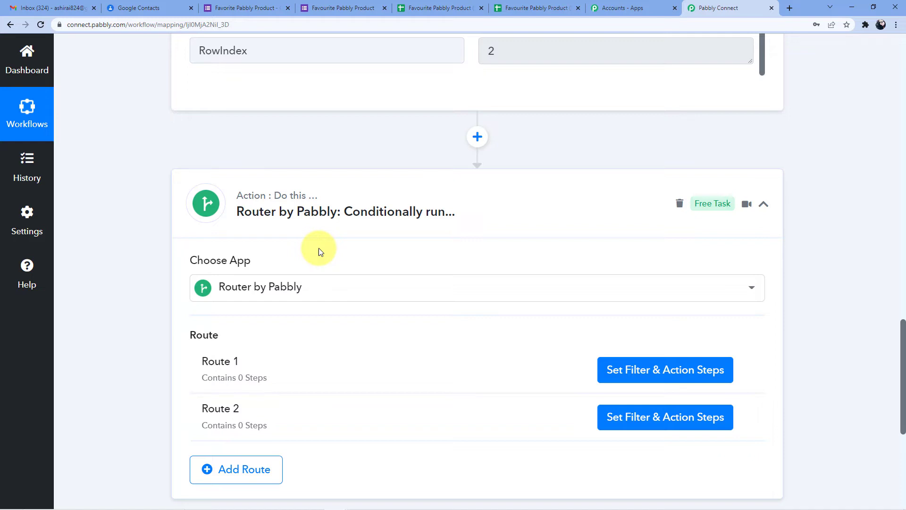
click(746, 370)
Rename the router's Route 1 to 'Pabbly Connect'
click(645, 396)
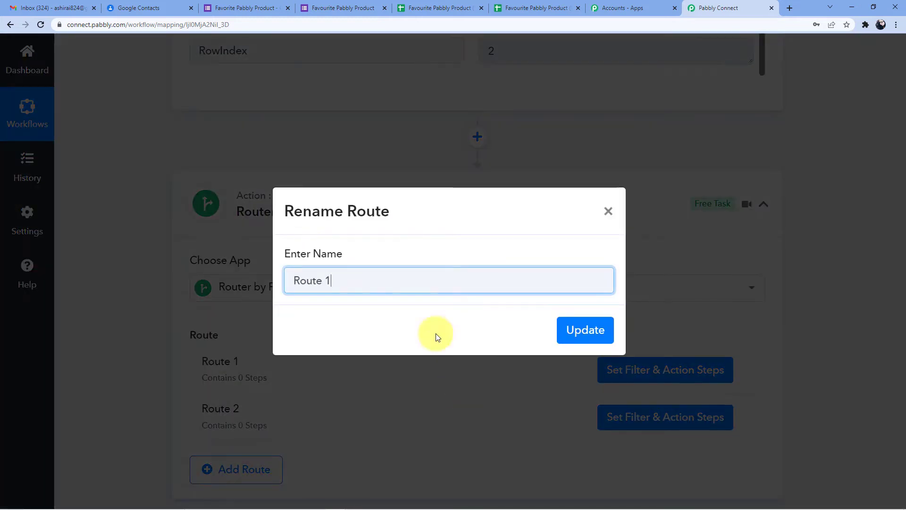
key(BackSpace)
key(BackSpace)
key(BackSpace)
key(BackSpace)
key(BackSpace)
key(BackSpace)
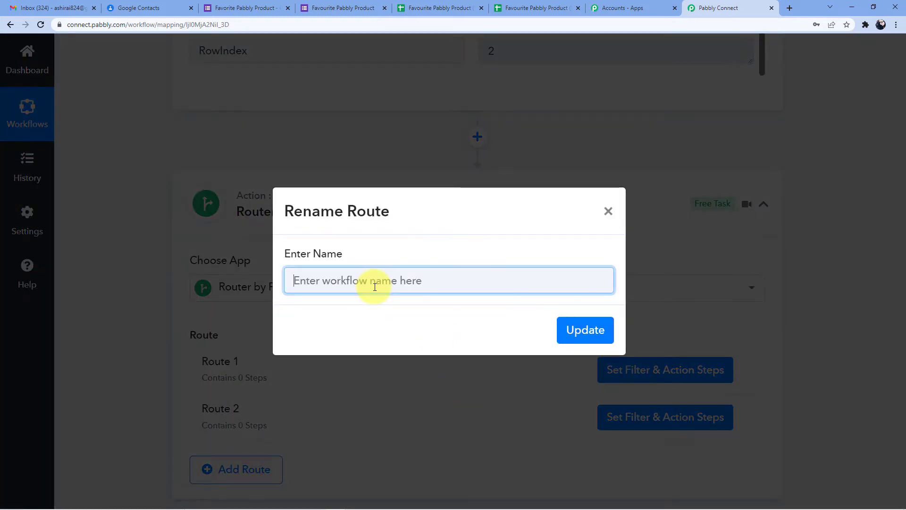
text(Pabbly Connect)
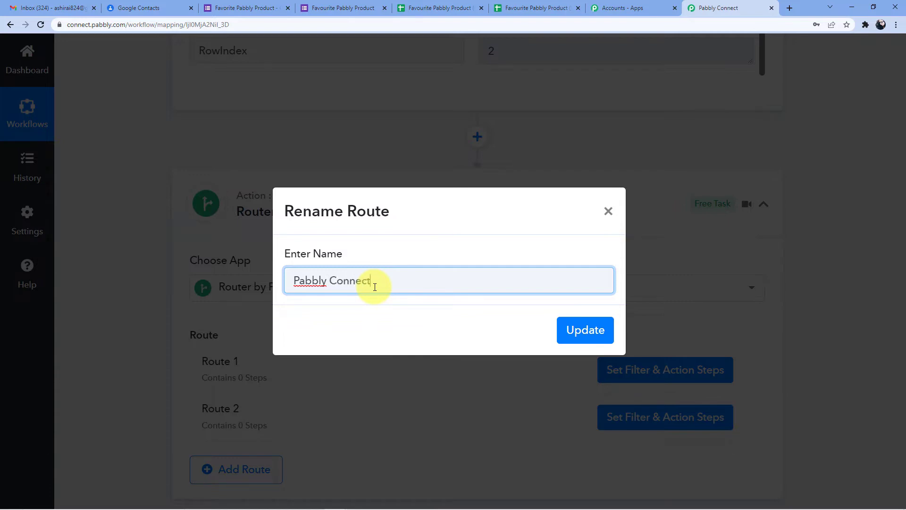
click(586, 329)
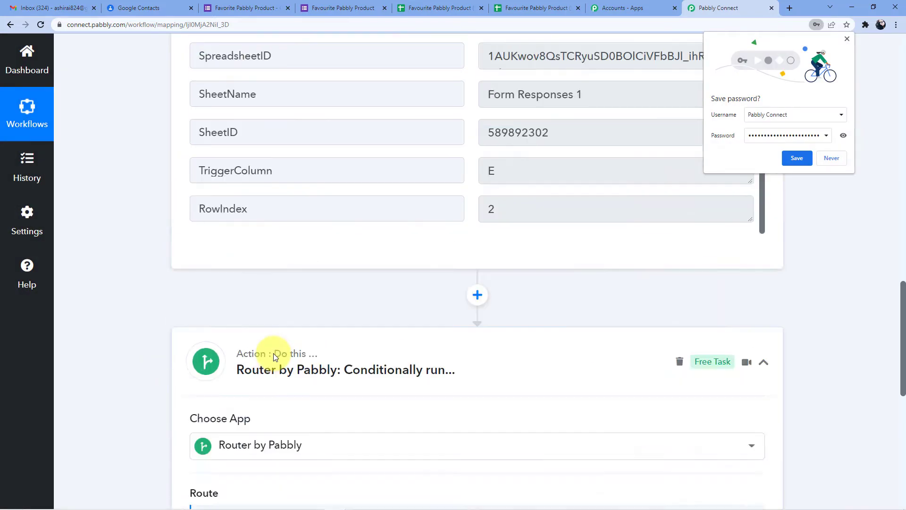
scroll(396, 247, up, 10)
scroll(521, 329, down, 8)
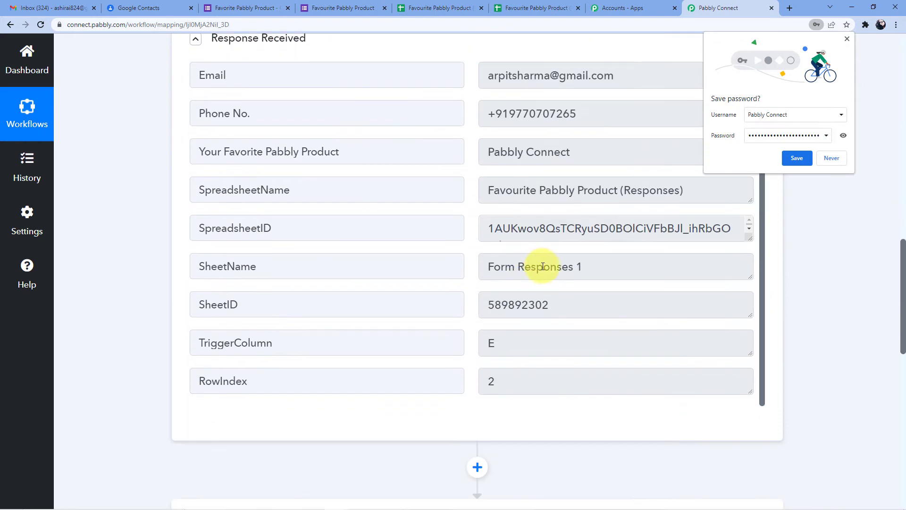
scroll(543, 266, up, 1)
scroll(570, 228, down, 1)
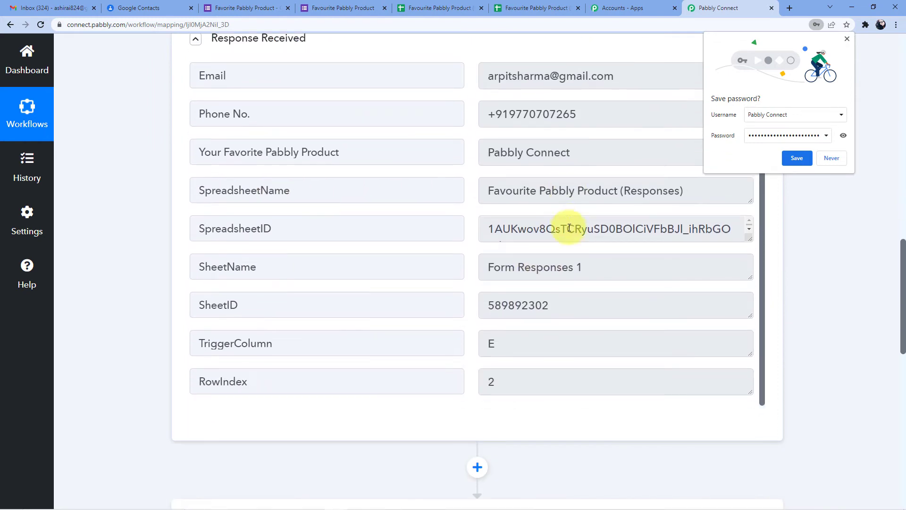
scroll(546, 228, up, 2)
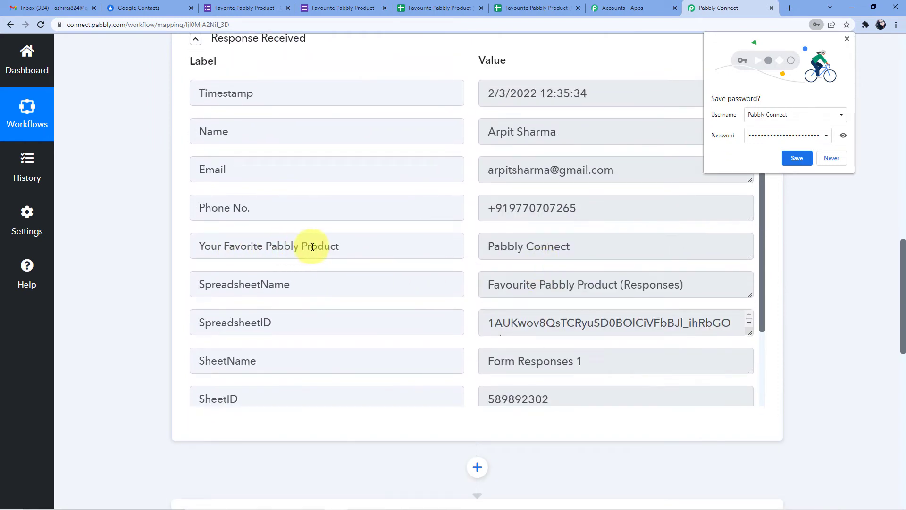
scroll(531, 283, down, 4)
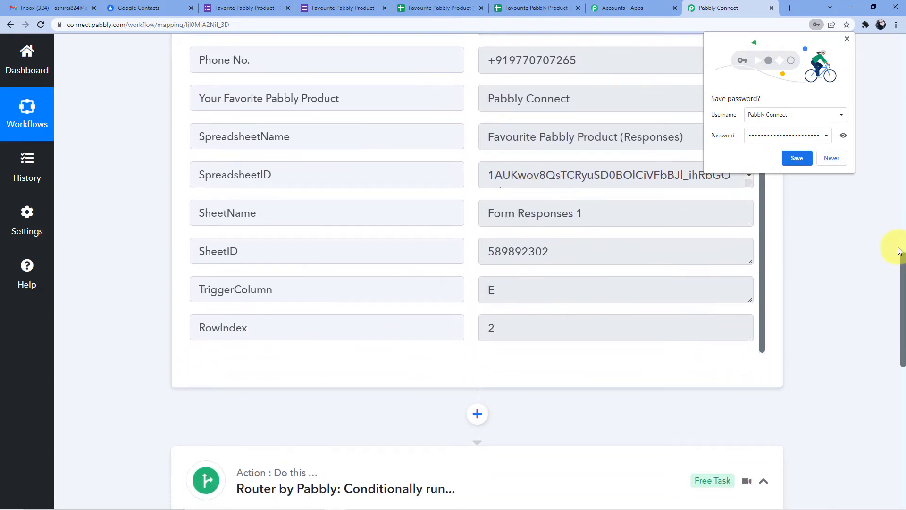
scroll(748, 277, down, 6)
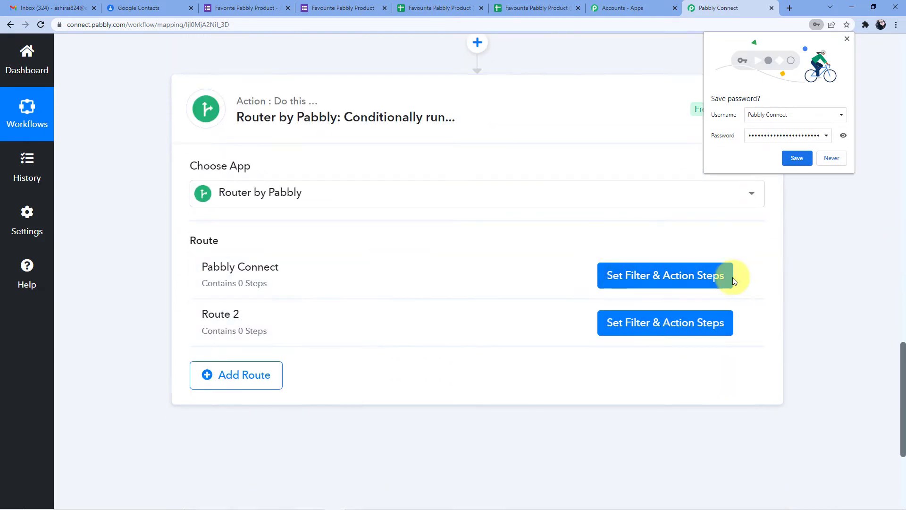
click(731, 278)
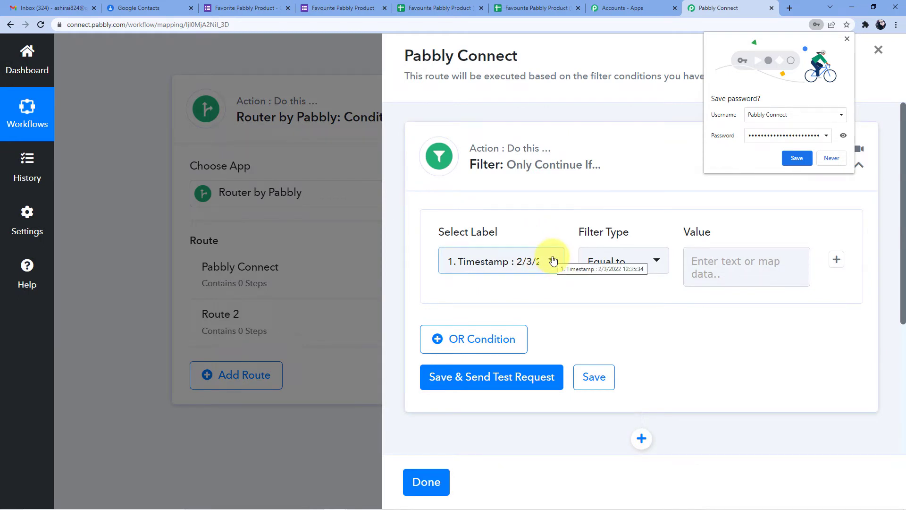
Set the route filter to Your Favorite Pabbly Product equal to 'Pabbly Connect'
click(826, 157)
click(550, 260)
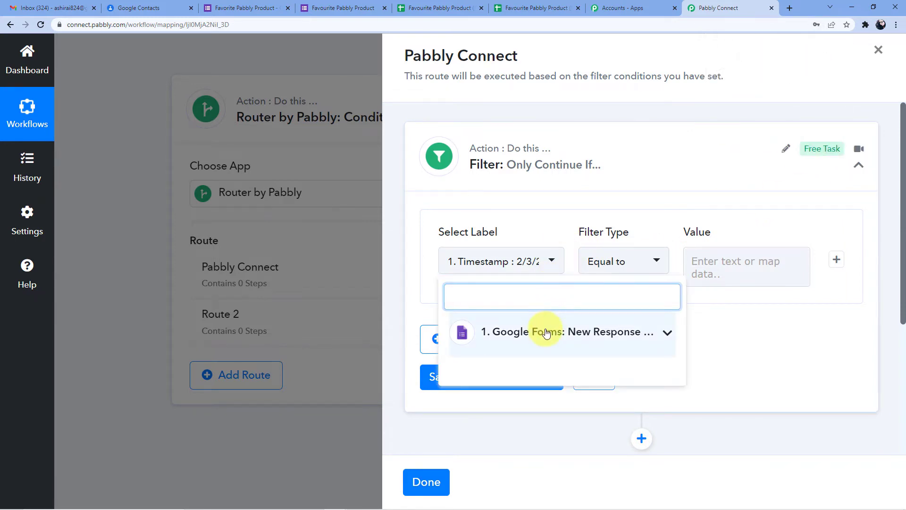
click(542, 331)
scroll(485, 267, down, 5)
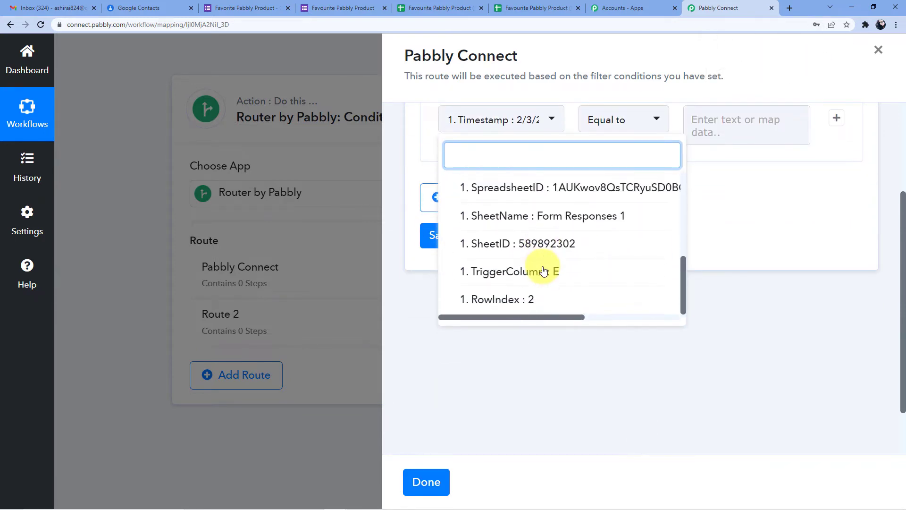
scroll(542, 272, up, 3)
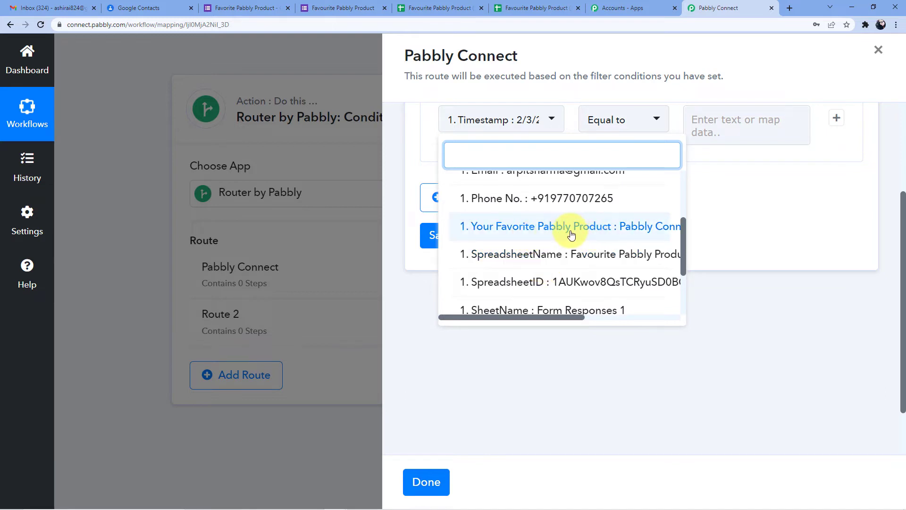
click(626, 227)
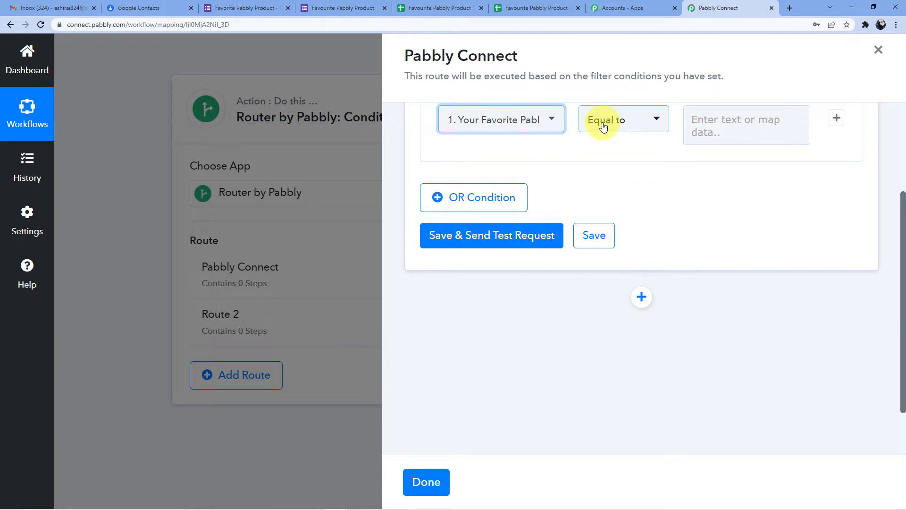
click(705, 121)
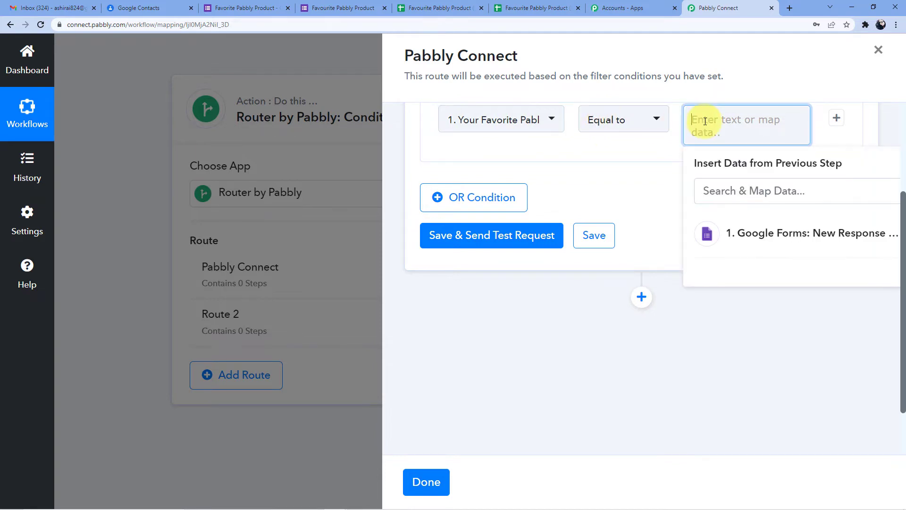
text(Pabbl)
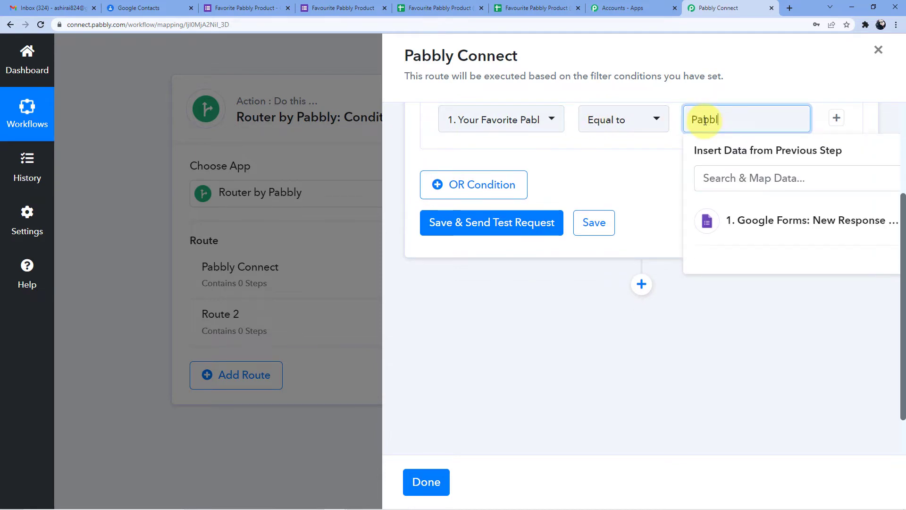
text(y Conne)
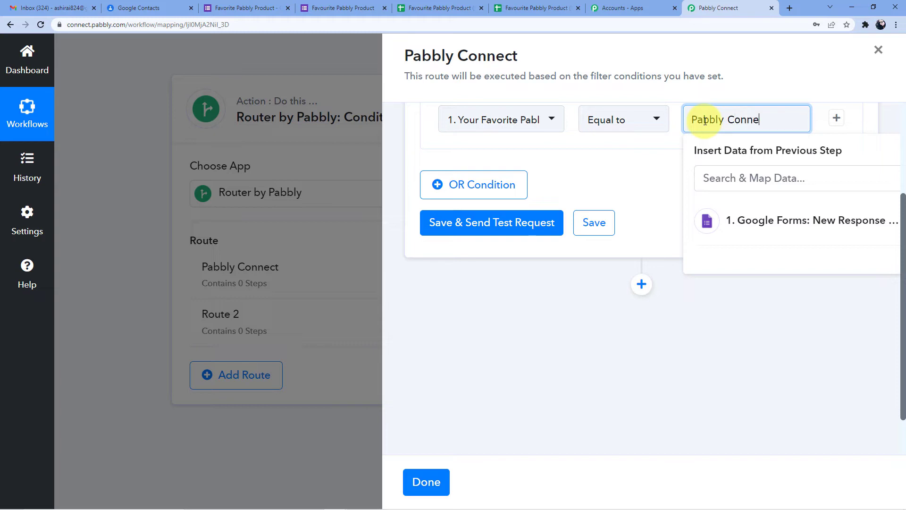
text(ct)
click(631, 191)
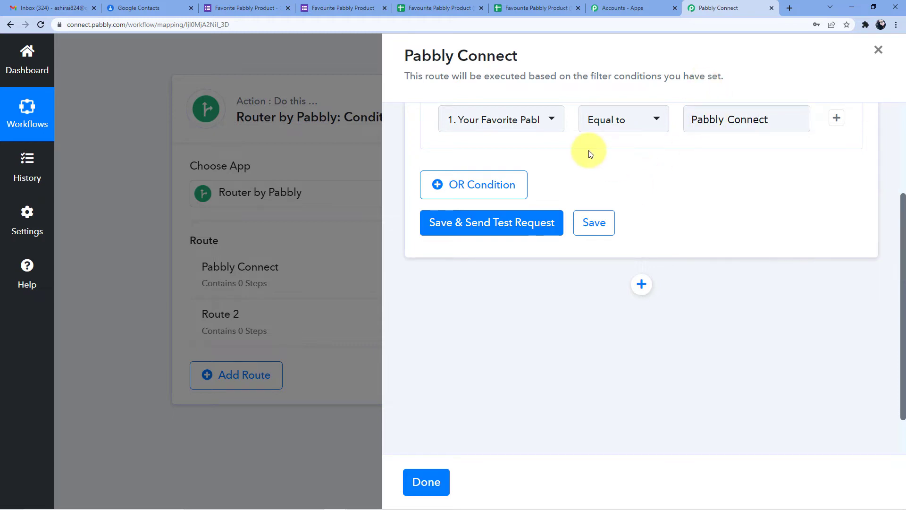
Verify the form's 'Pabbly Connect' option wording matches the filter value
click(320, 7)
click(234, 7)
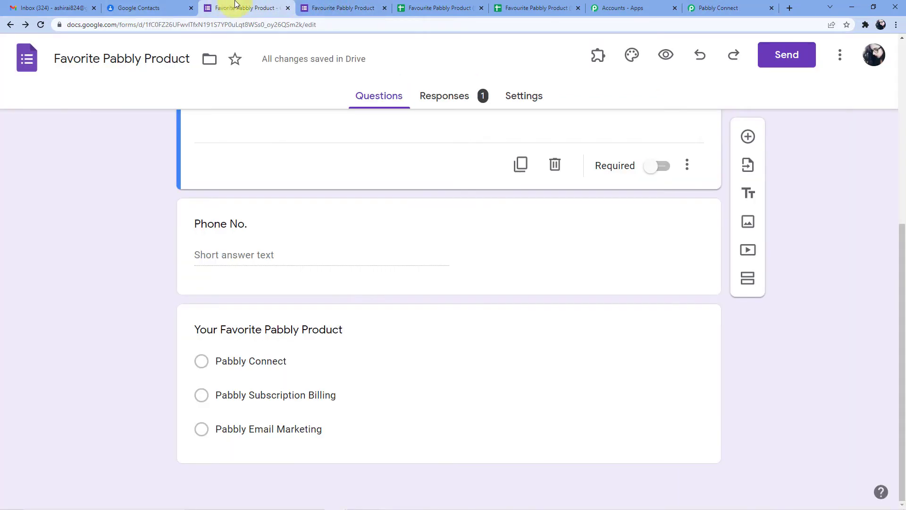
click(221, 360)
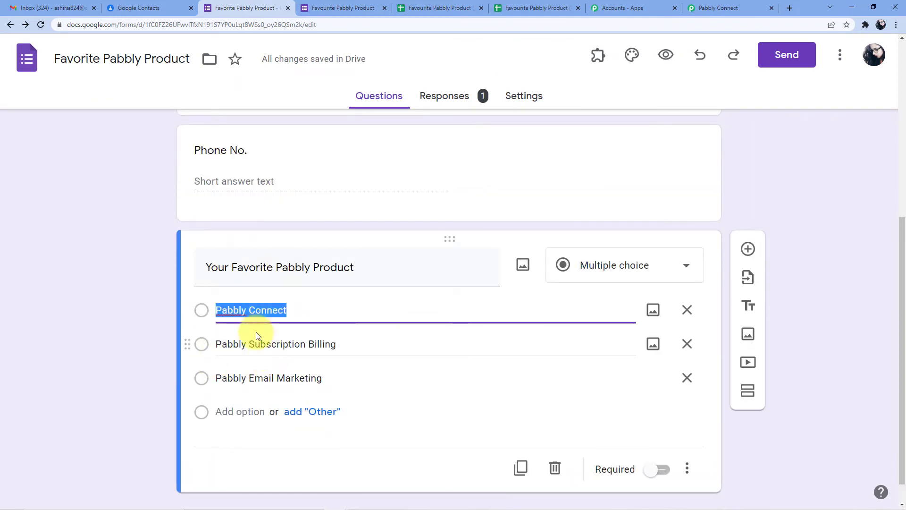
click(307, 312)
click(122, 305)
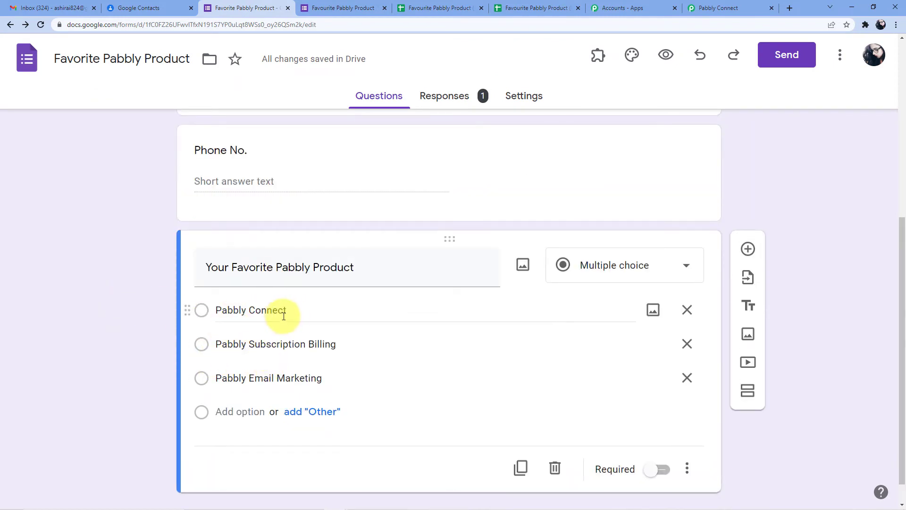
click(720, 8)
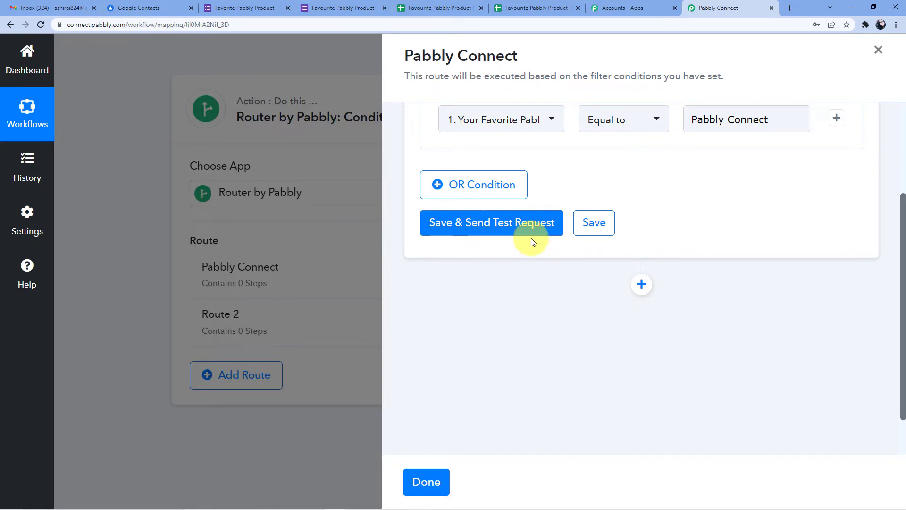
Save the route filter and send a test request
click(493, 223)
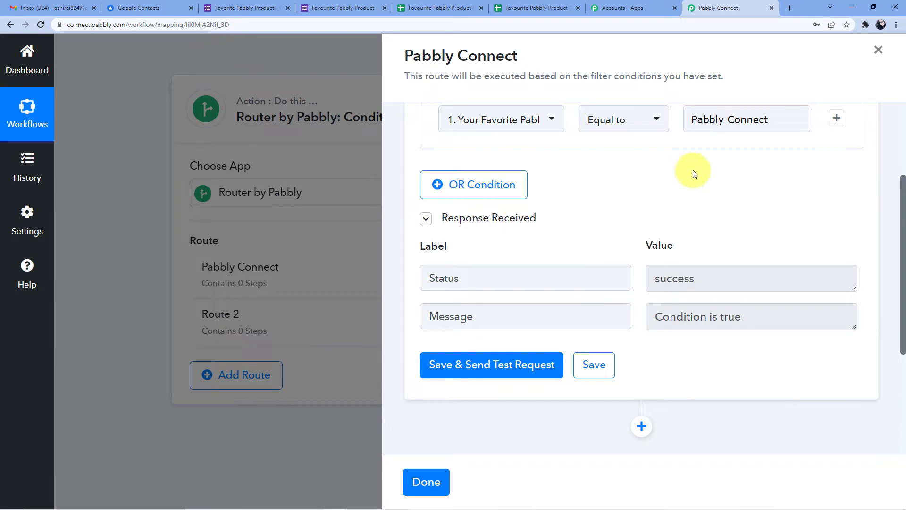
scroll(710, 170, down, 1)
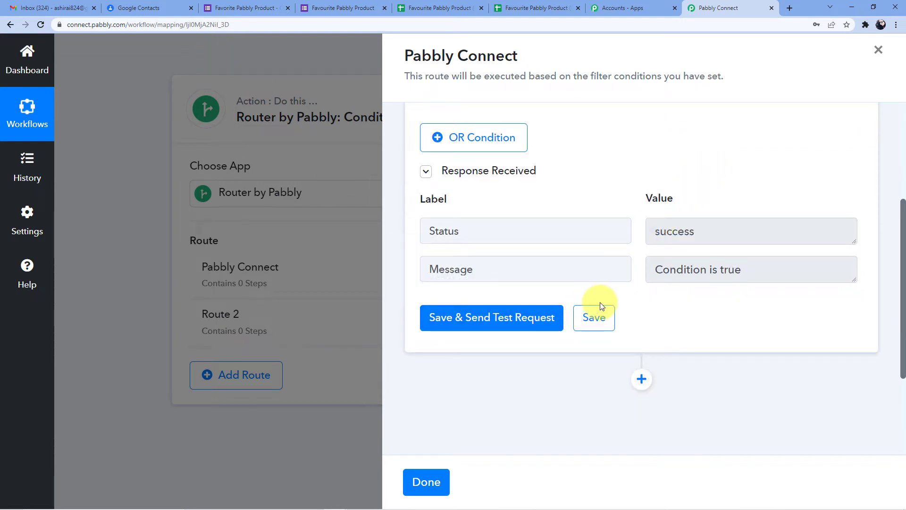
scroll(641, 330, down, 1)
Add a Google Contacts action step to the route with the Create Contact event
click(646, 330)
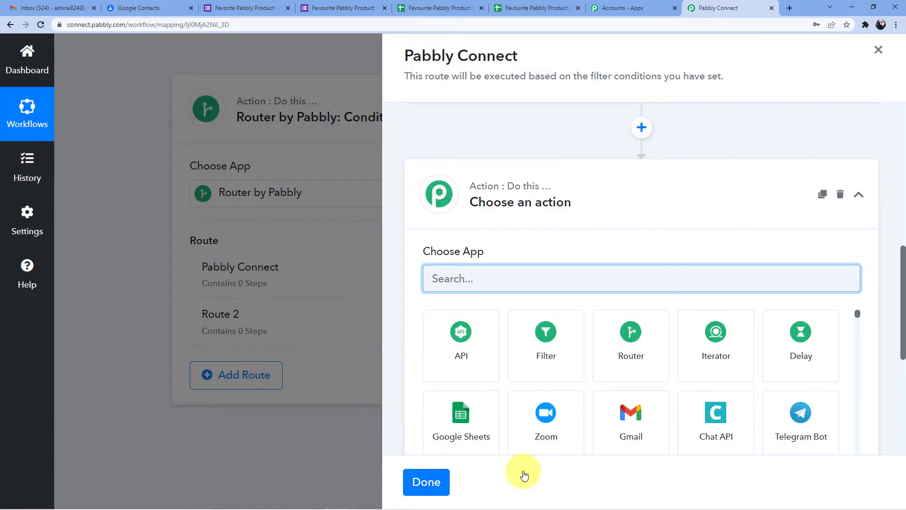
right_click(523, 472)
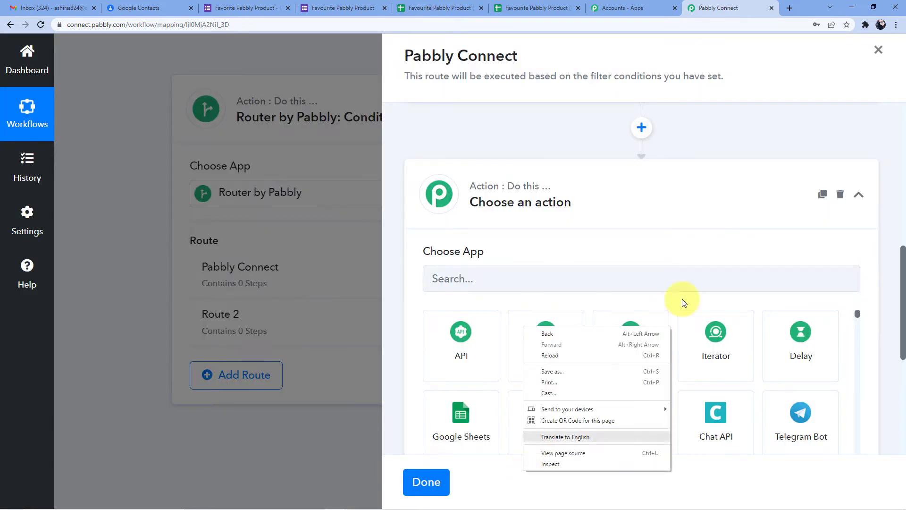
click(586, 249)
click(590, 276)
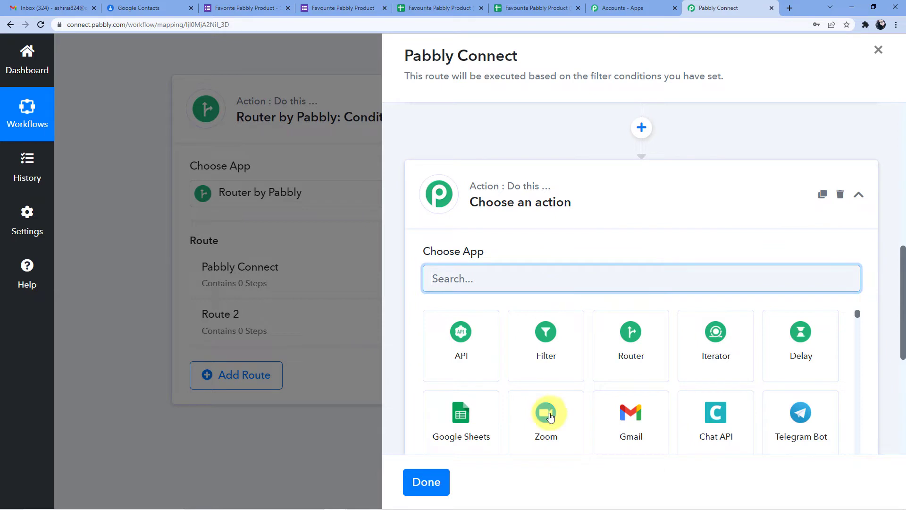
text(Google )
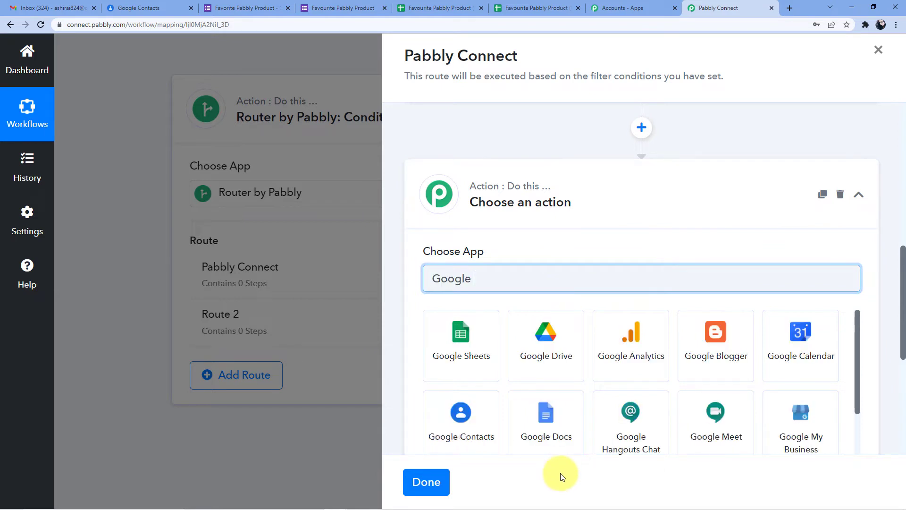
text(Contacts)
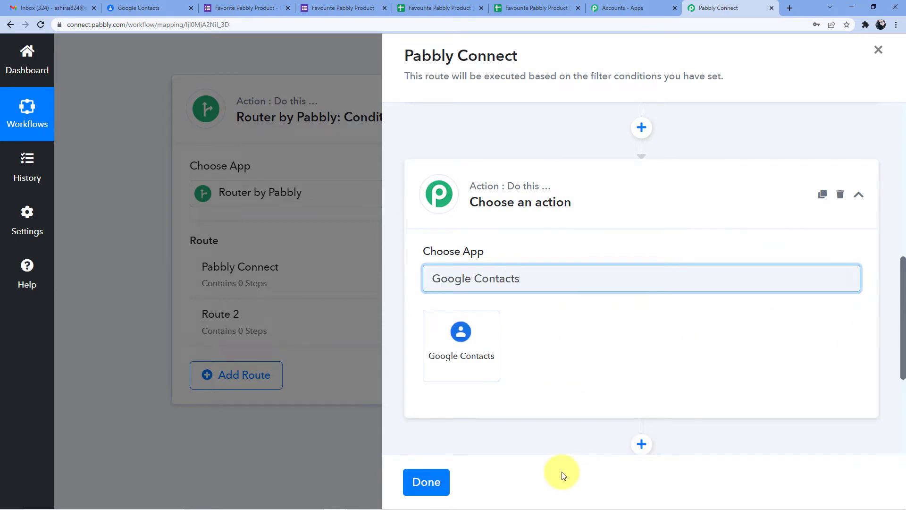
click(482, 358)
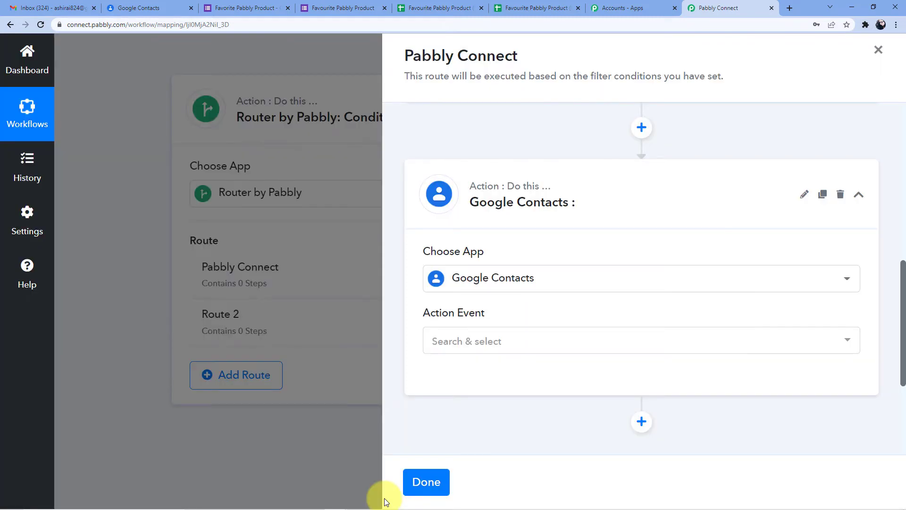
click(479, 342)
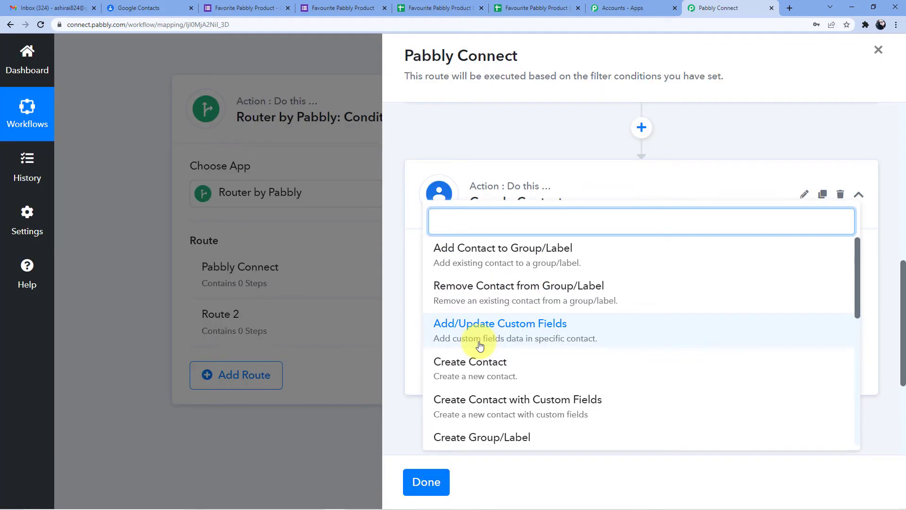
text(Create)
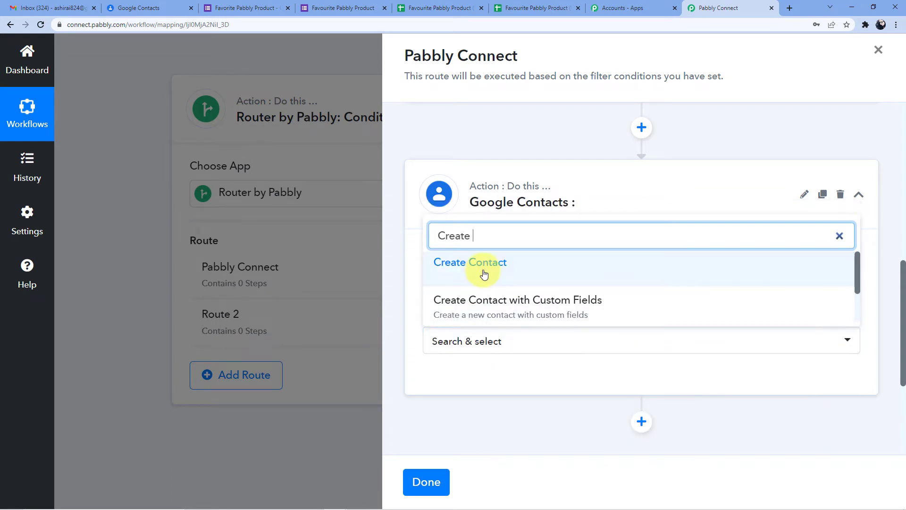
click(486, 270)
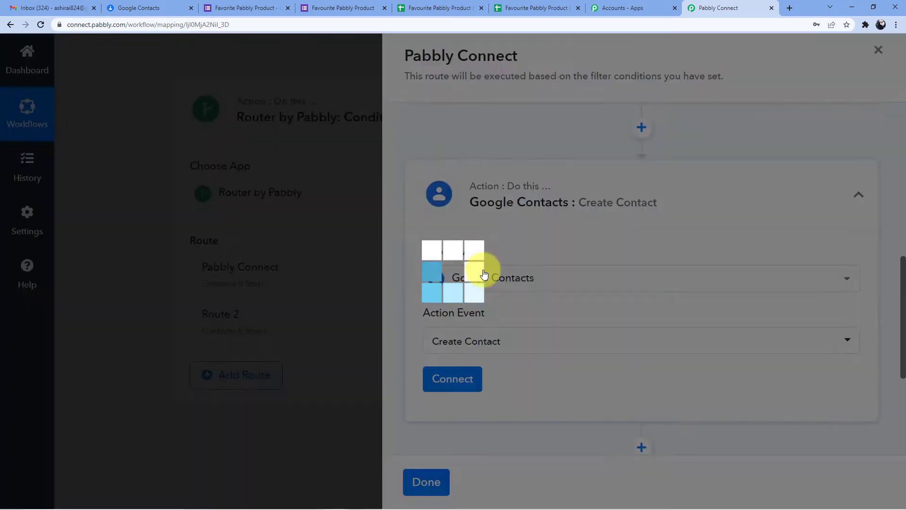
scroll(531, 305, down, 1)
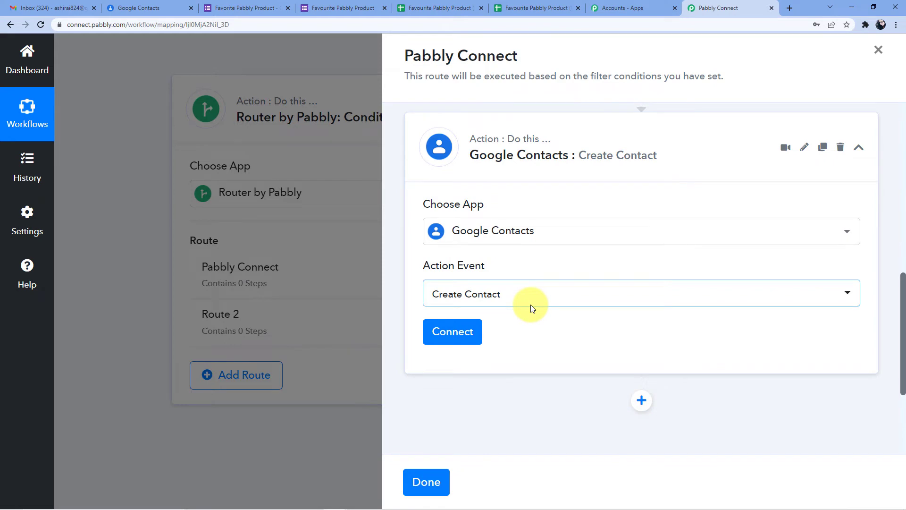
Delete the existing Google Contacts connection
click(462, 334)
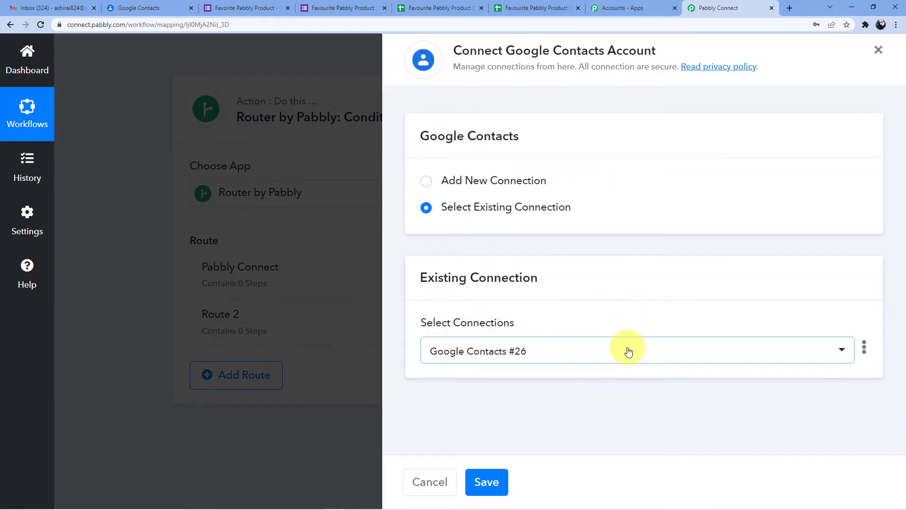
click(864, 347)
click(789, 396)
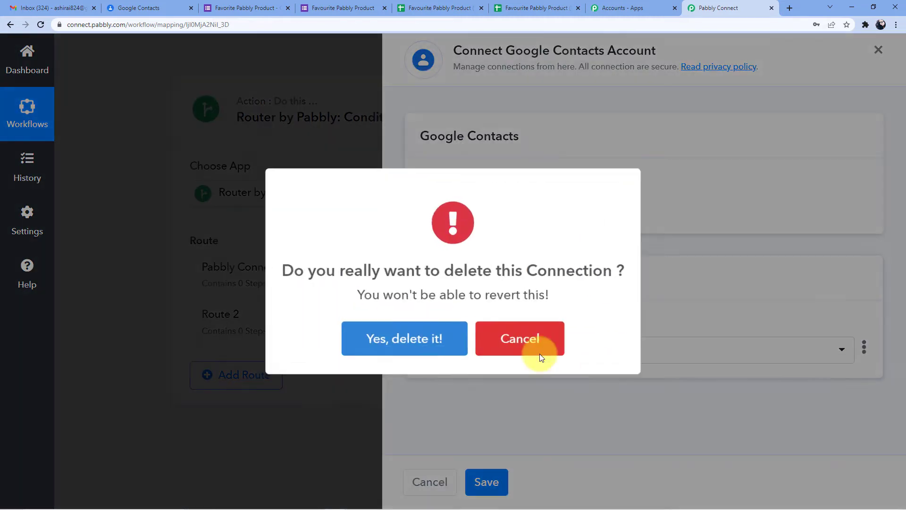
click(415, 335)
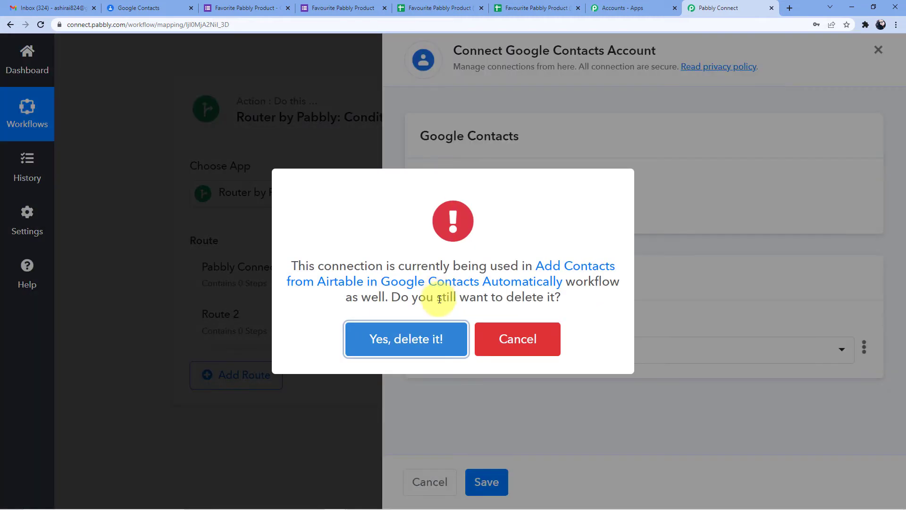
click(427, 347)
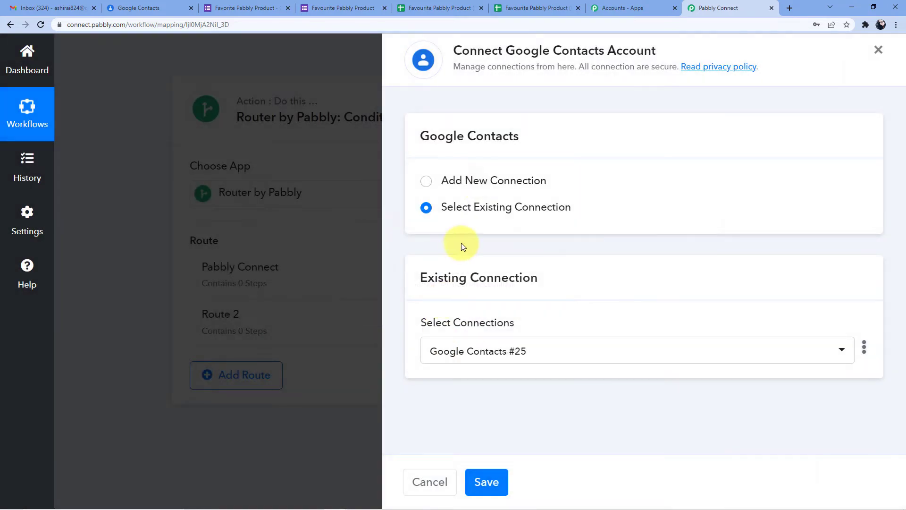
Authorize a new Google account connection granting Pabbly Connect access to Contacts
click(477, 180)
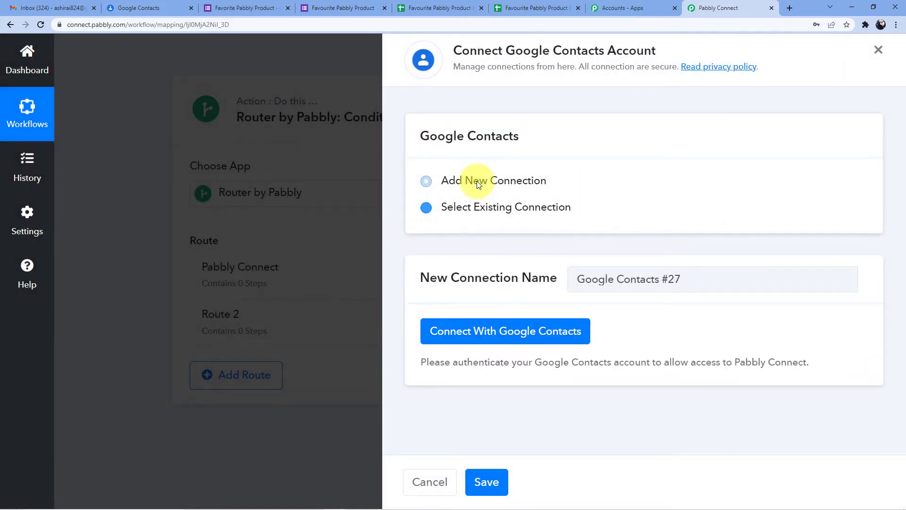
click(491, 330)
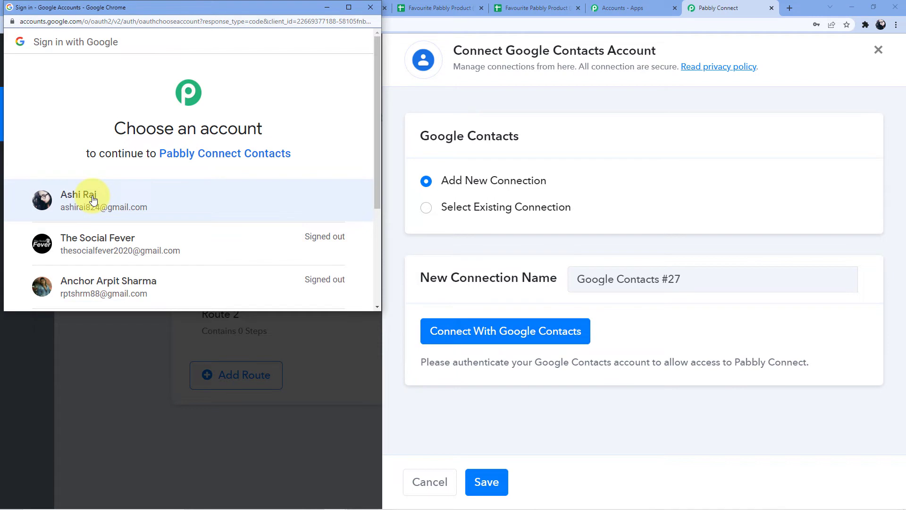
click(93, 200)
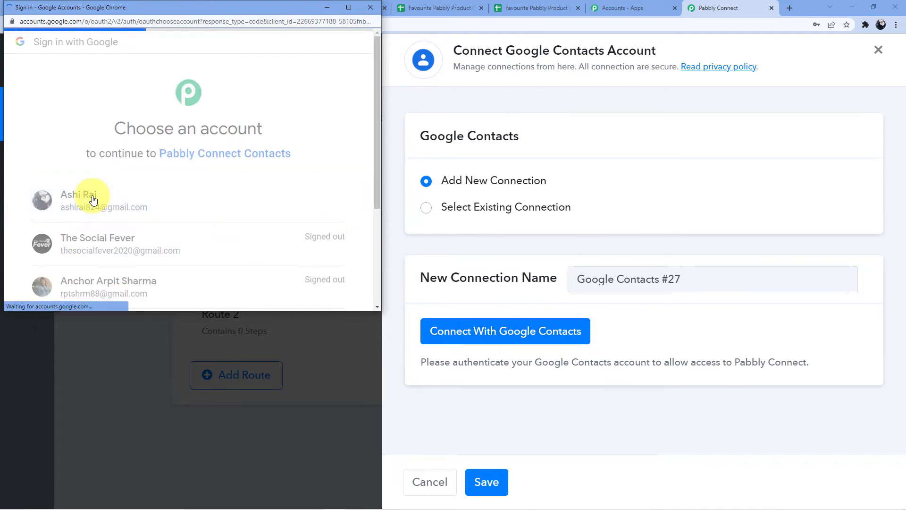
scroll(137, 183, down, 5)
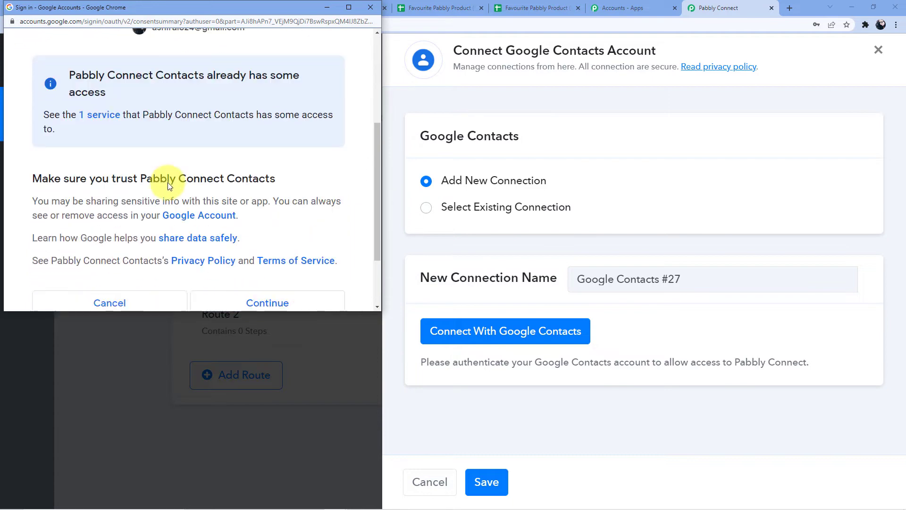
click(230, 215)
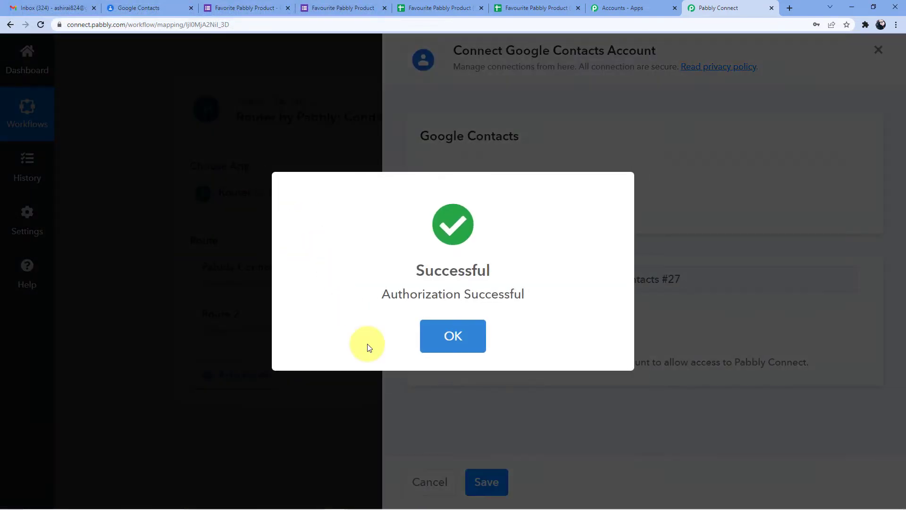
click(428, 339)
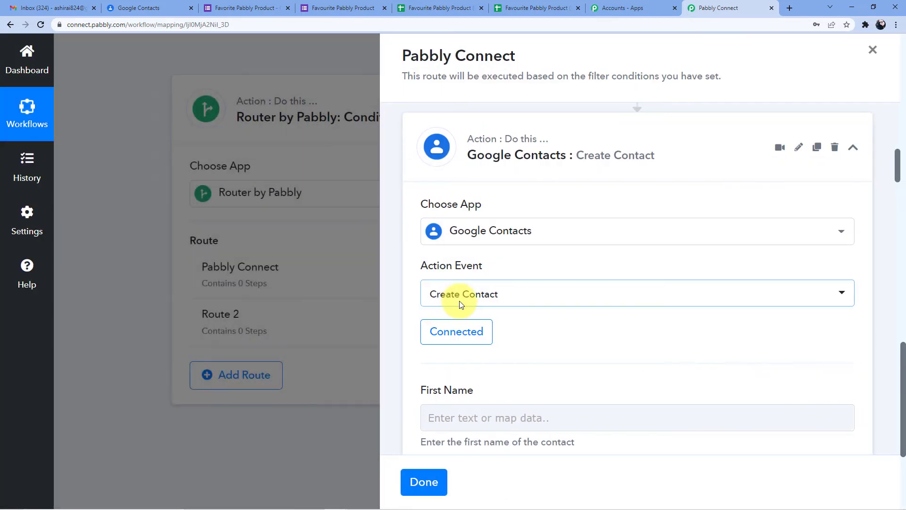
Map the form's Name answer into First Name, leaving Last Name unmapped
scroll(538, 321, down, 3)
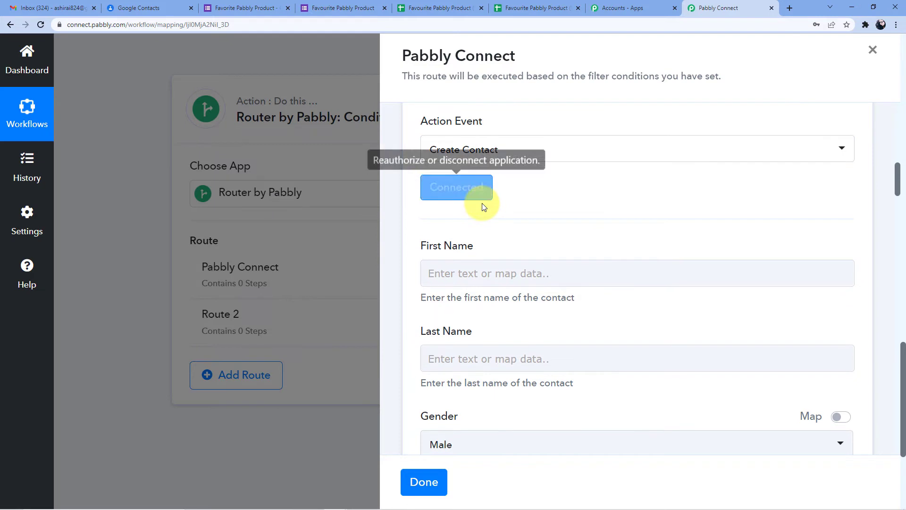
scroll(455, 188, down, 2)
click(466, 187)
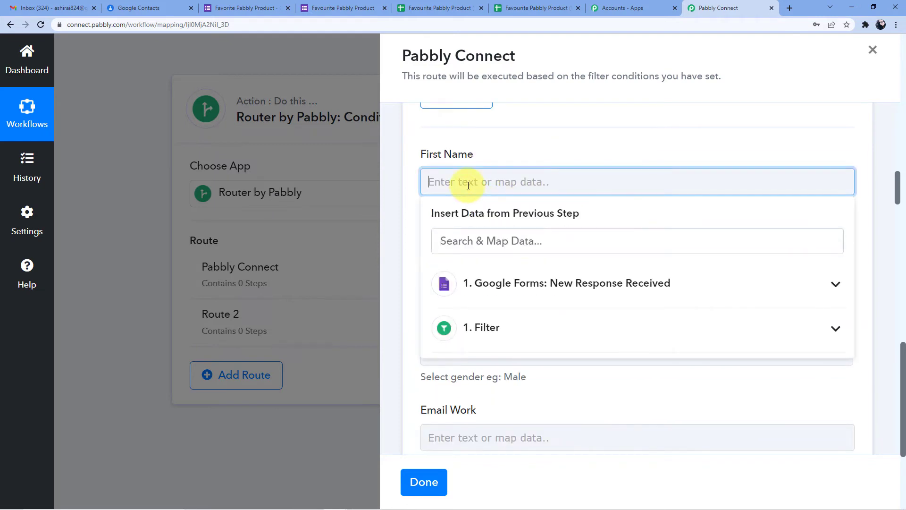
click(519, 285)
scroll(538, 283, down, 3)
scroll(544, 285, down, 1)
scroll(542, 287, up, 4)
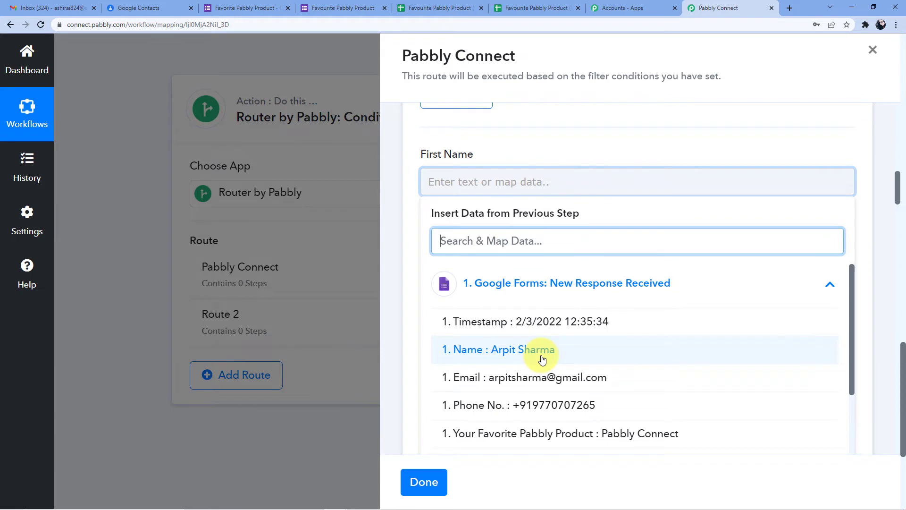
click(542, 359)
click(551, 144)
scroll(557, 205, down, 1)
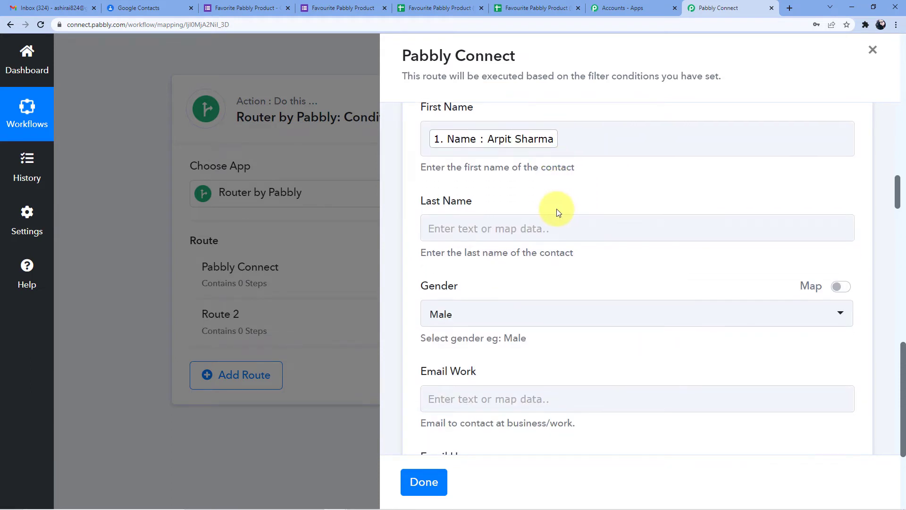
scroll(446, 160, up, 1)
scroll(536, 237, down, 3)
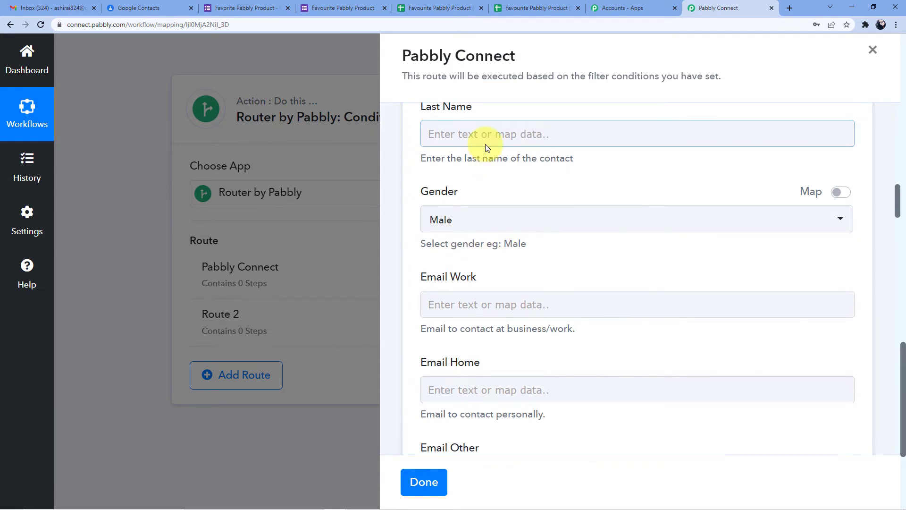
click(486, 141)
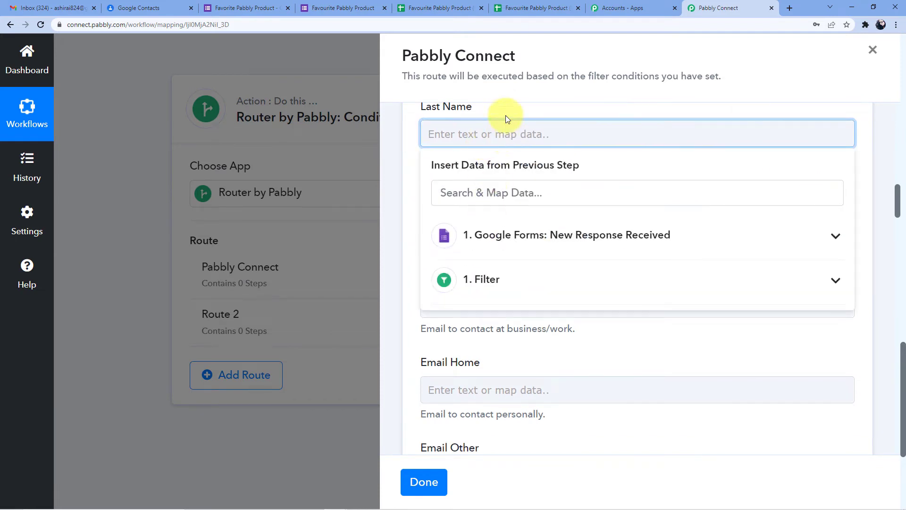
click(516, 242)
Map the form's Email answer into the Email Work field
scroll(531, 285, up, 3)
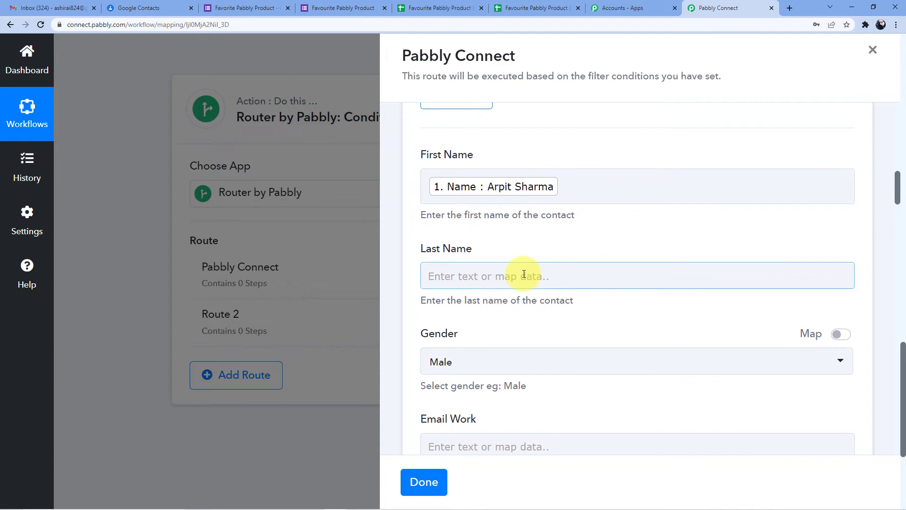
scroll(524, 272, up, 3)
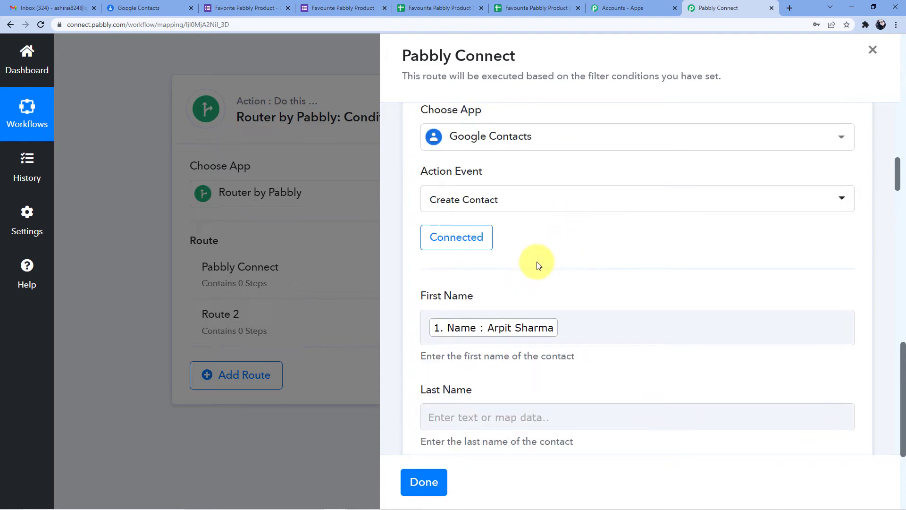
scroll(265, 154, up, 10)
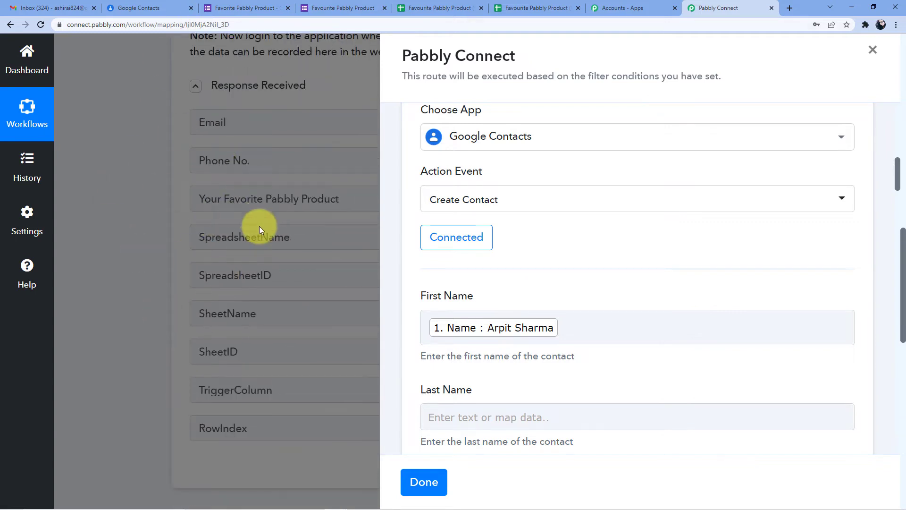
scroll(257, 185, down, 6)
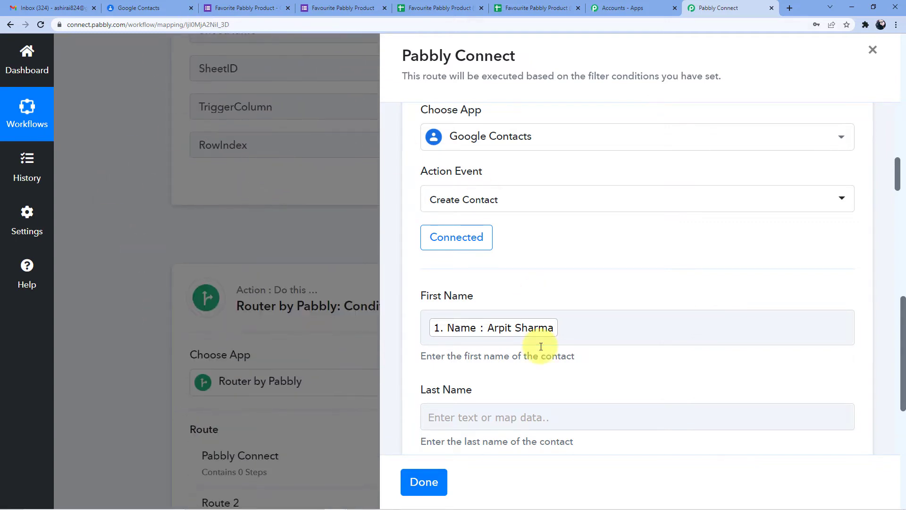
scroll(541, 346, down, 3)
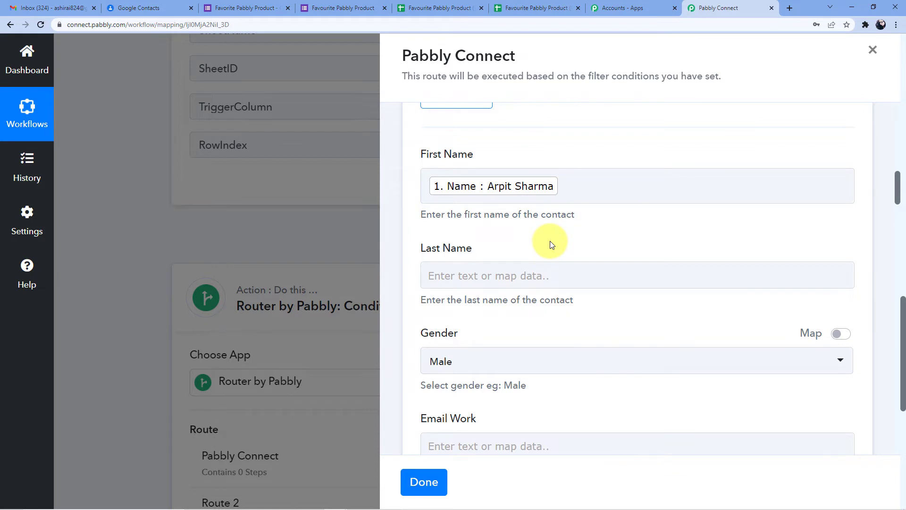
scroll(552, 244, down, 2)
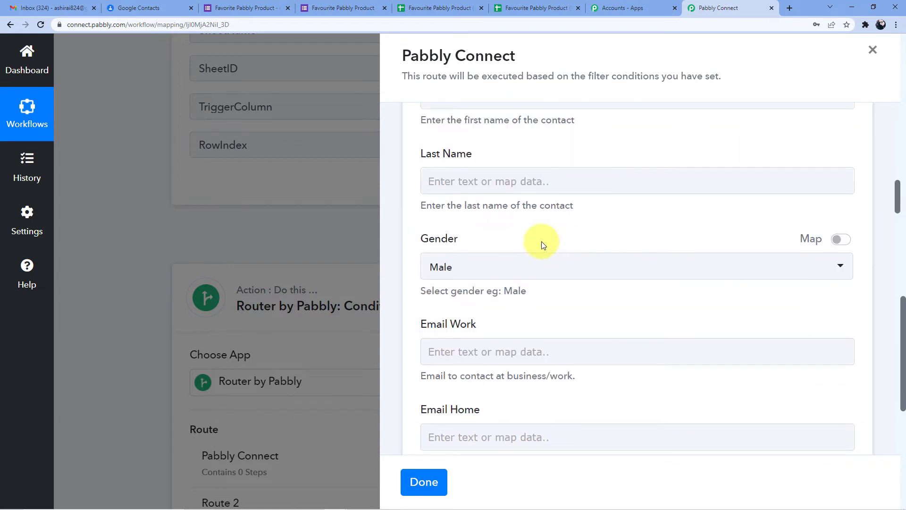
scroll(542, 245, down, 2)
click(480, 265)
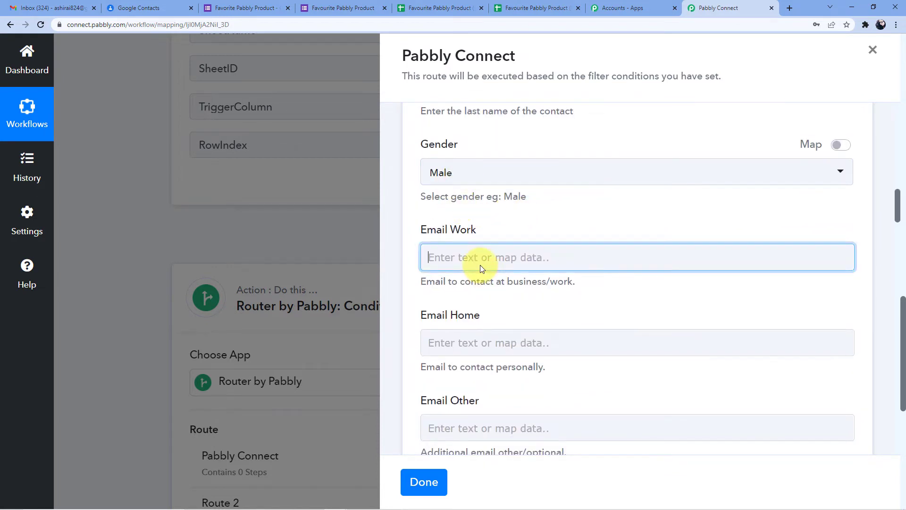
scroll(519, 259, down, 2)
click(556, 264)
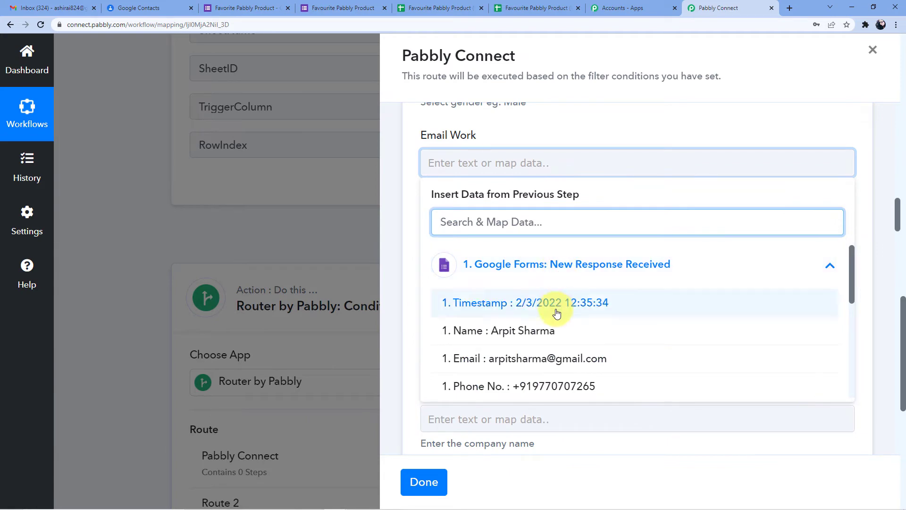
click(562, 359)
click(536, 200)
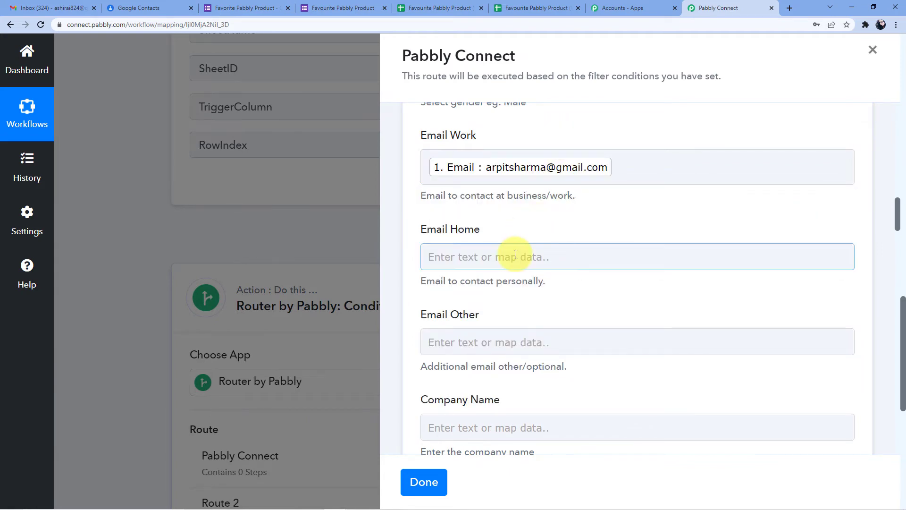
Map the form's Phone No. answer into Phone Number (Work)
scroll(517, 248, down, 5)
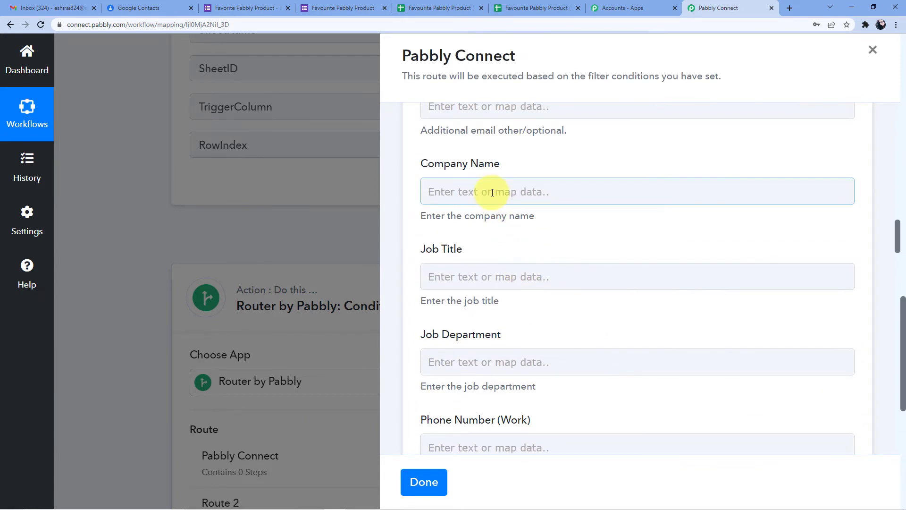
scroll(495, 246, down, 4)
click(493, 258)
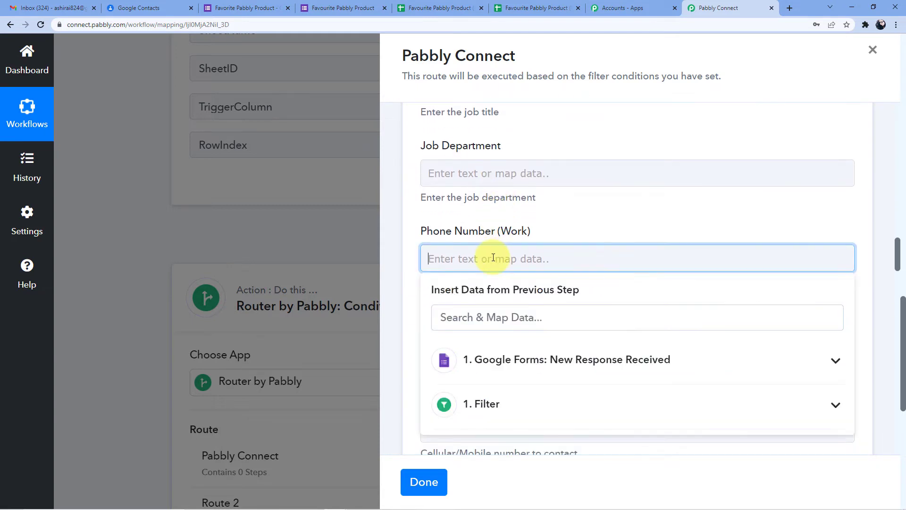
click(523, 370)
scroll(522, 397, down, 3)
scroll(522, 396, up, 3)
scroll(526, 395, down, 3)
scroll(543, 401, up, 1)
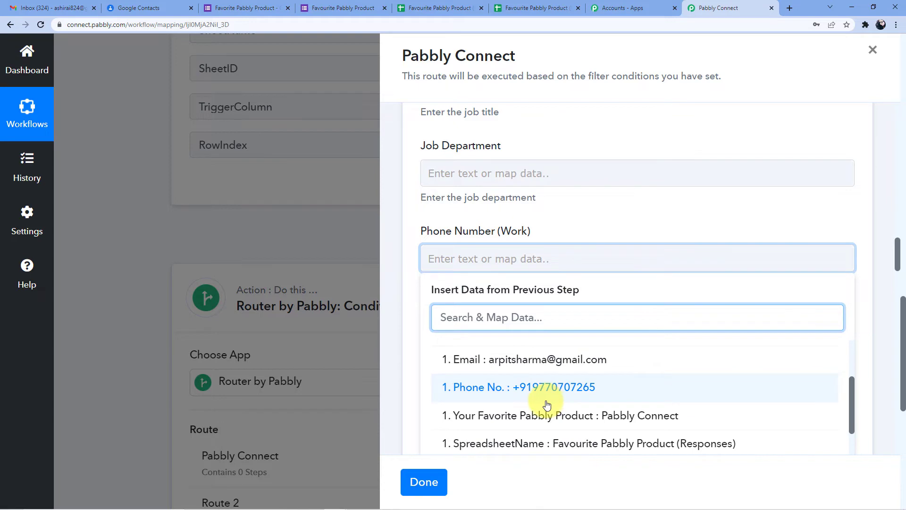
click(560, 388)
click(556, 239)
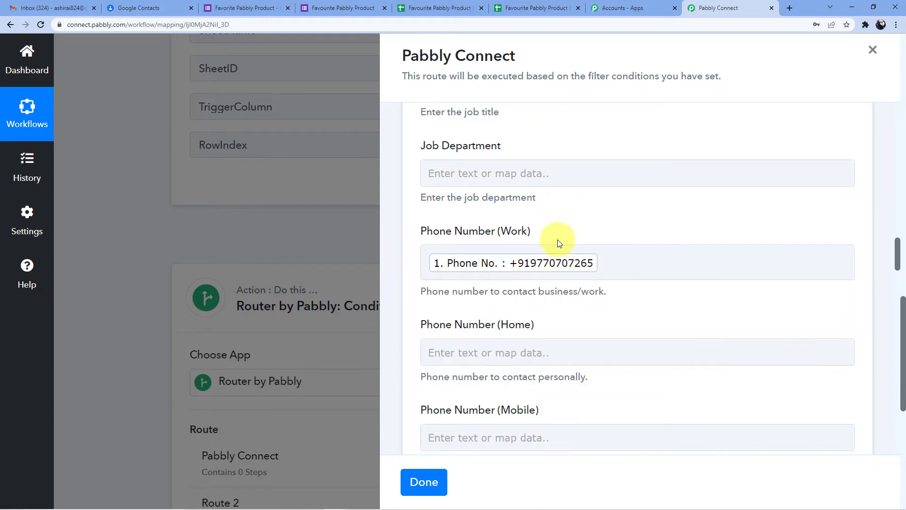
scroll(528, 237, up, 5)
scroll(525, 236, up, 3)
scroll(517, 227, down, 10)
scroll(523, 253, up, 1)
scroll(526, 250, down, 10)
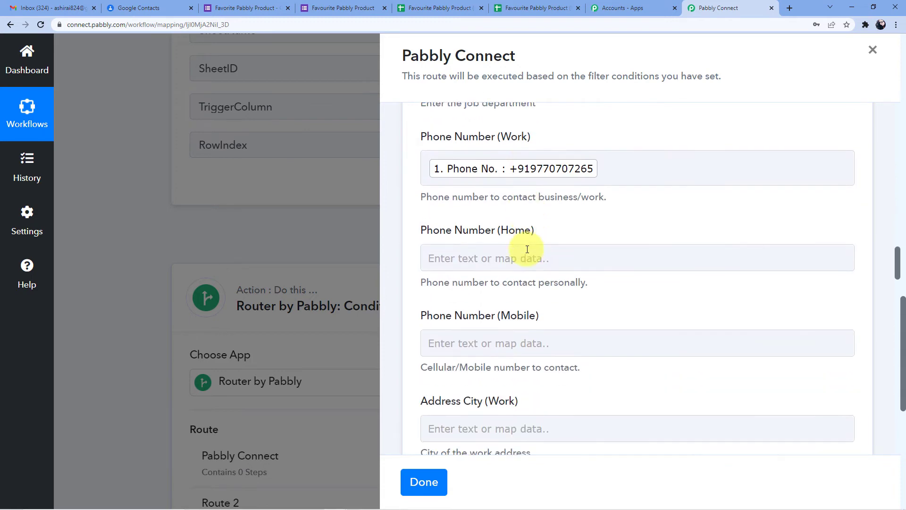
scroll(527, 249, down, 20)
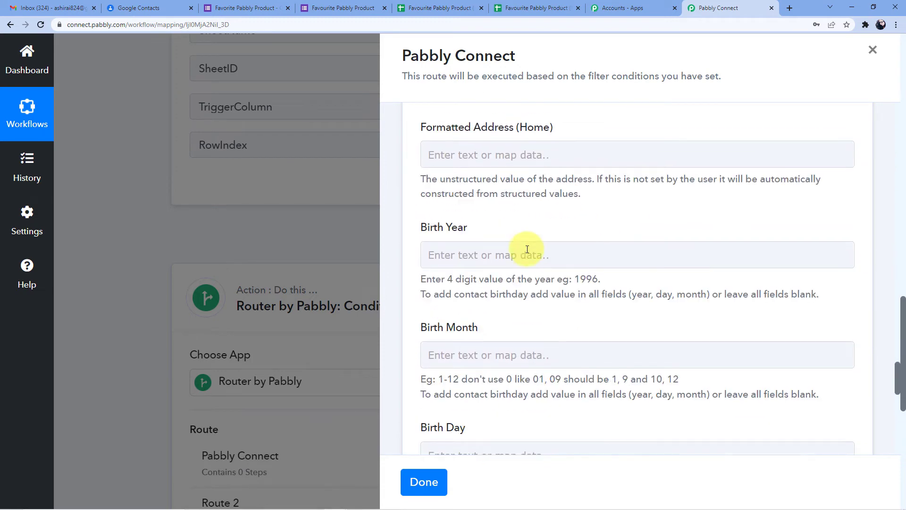
Save and test the Create Contact step, getting back the new contact's resource name and details
click(491, 178)
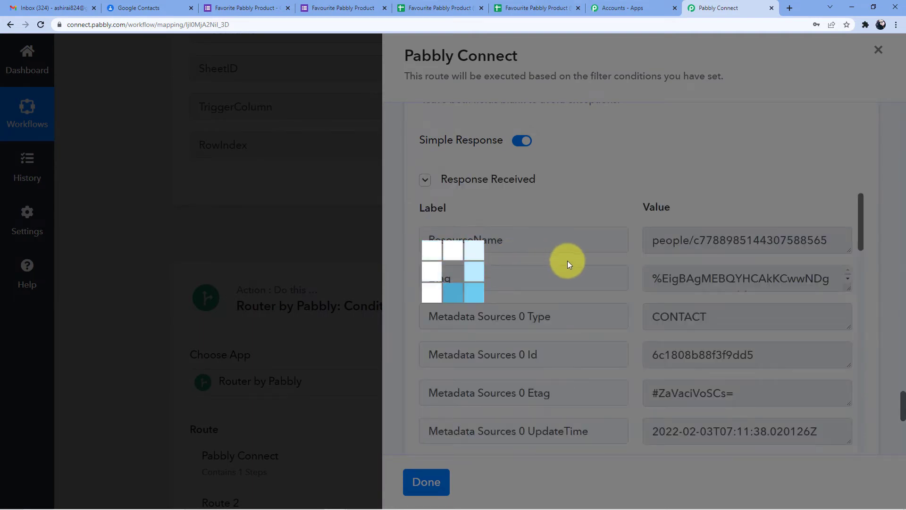
scroll(614, 318, down, 20)
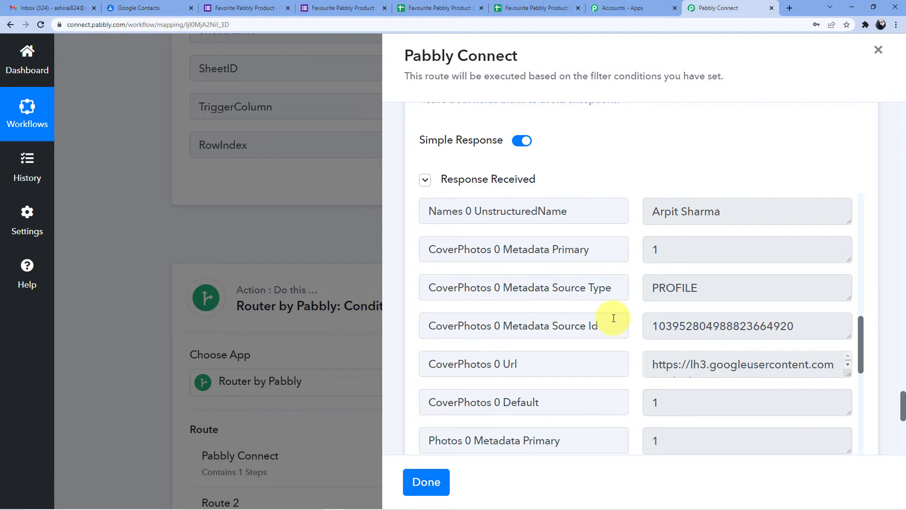
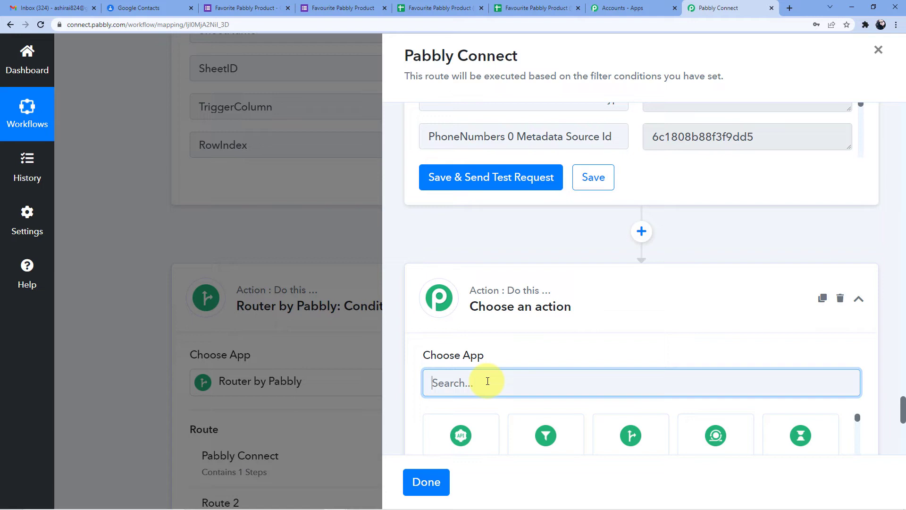
Set the step to Google Contacts' Add Contact to Group/Label action using the existing Google Contacts #27 connection
text(oogle Contact)
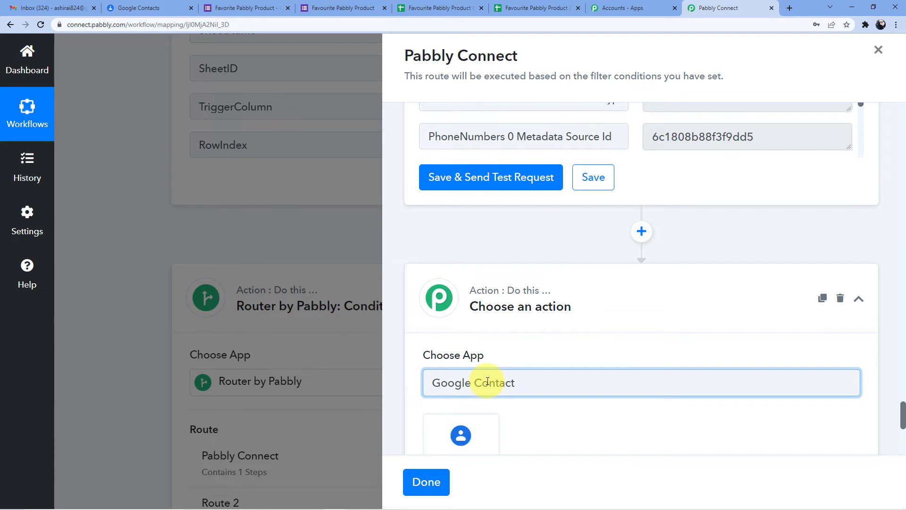
scroll(516, 404, down, 3)
click(472, 302)
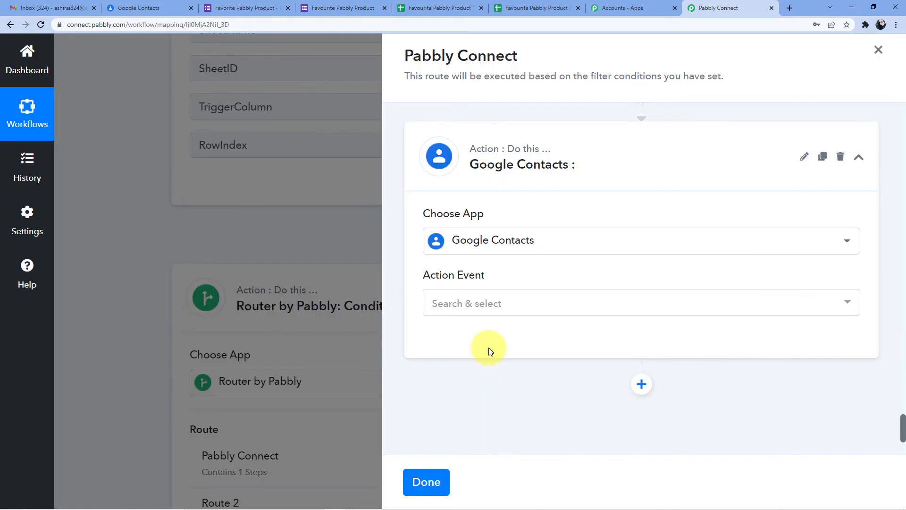
click(494, 245)
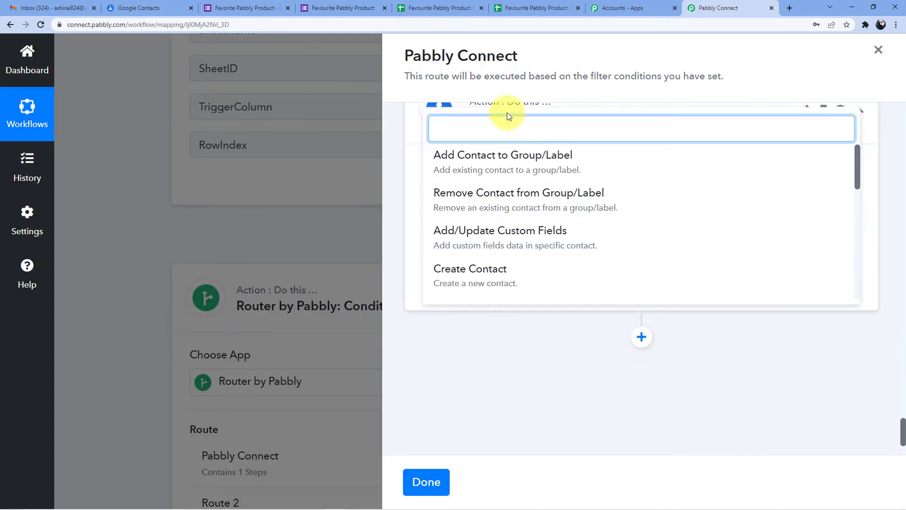
click(498, 165)
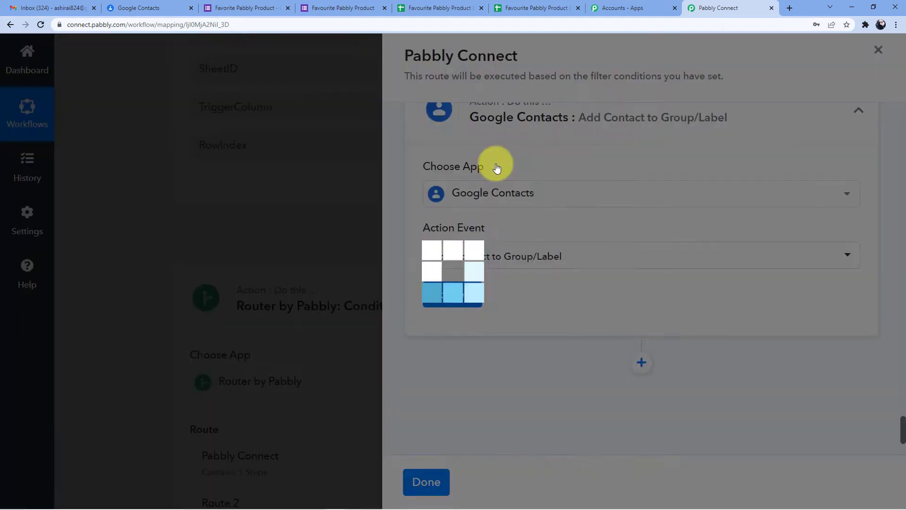
scroll(476, 251, down, 2)
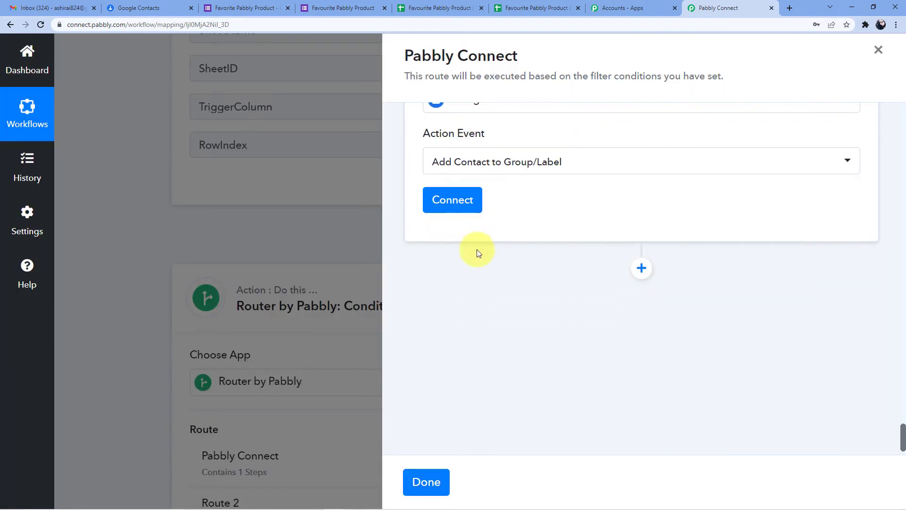
click(454, 201)
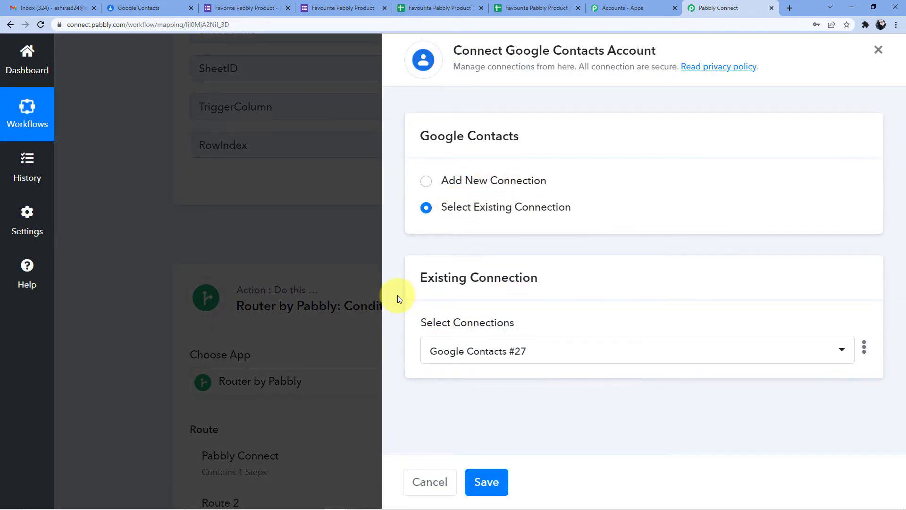
click(486, 481)
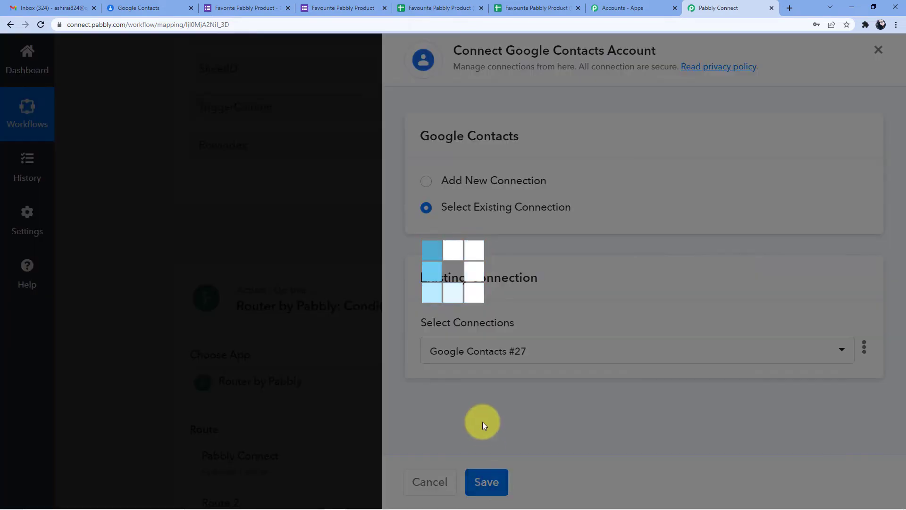
Choose 'Pabbly Connect' in the Group dropdown and leave the Contact dropdown unchanged
scroll(522, 366, down, 3)
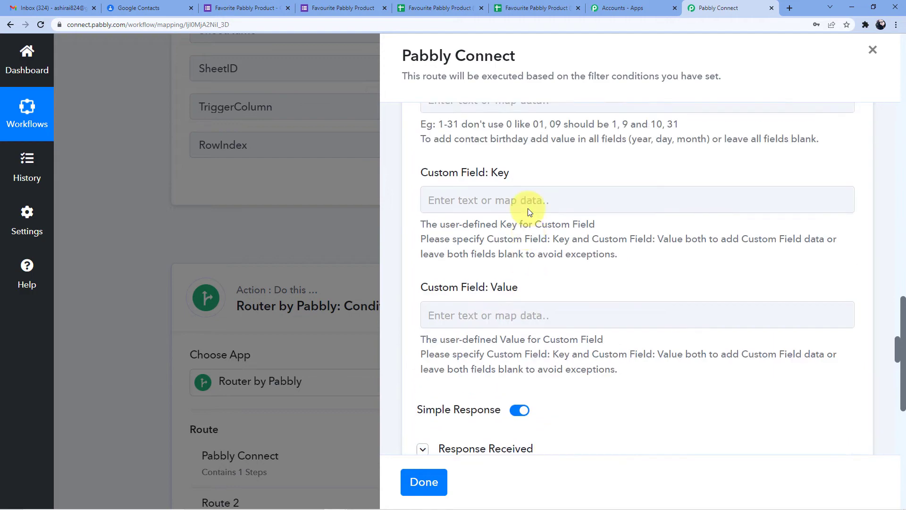
scroll(527, 208, up, 20)
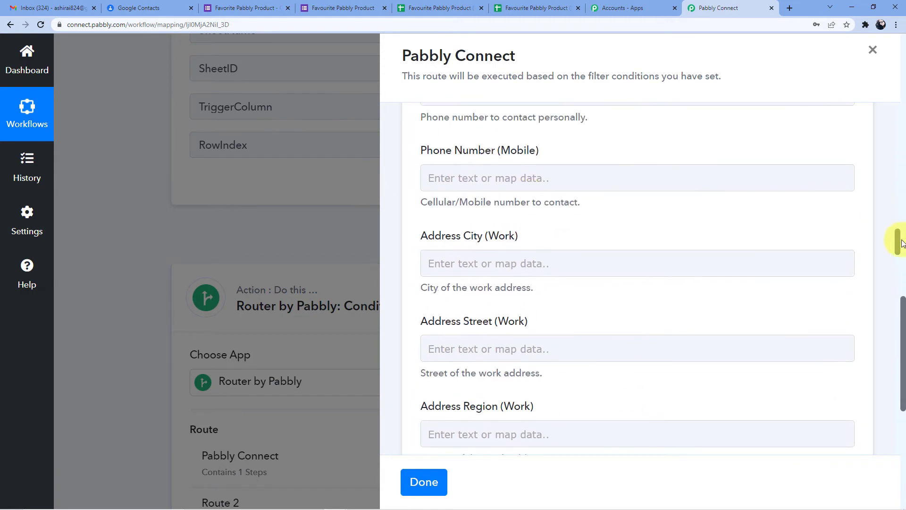
scroll(902, 217, up, 10)
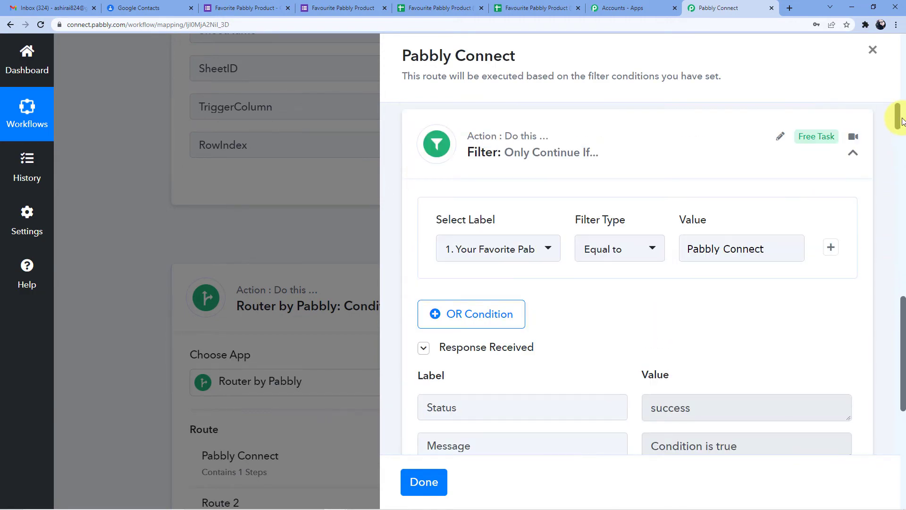
scroll(898, 134, down, 1)
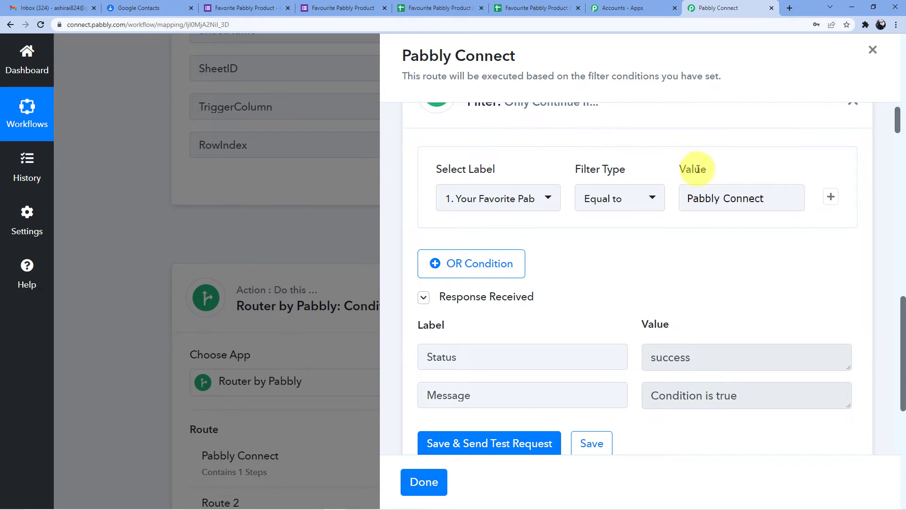
mouse_move(698, 169)
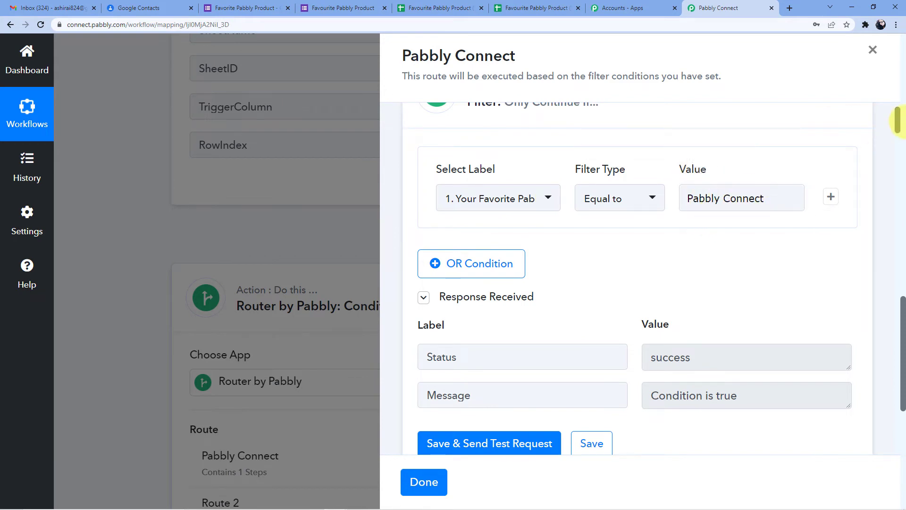
scroll(900, 219, down, 5)
scroll(899, 219, down, 15)
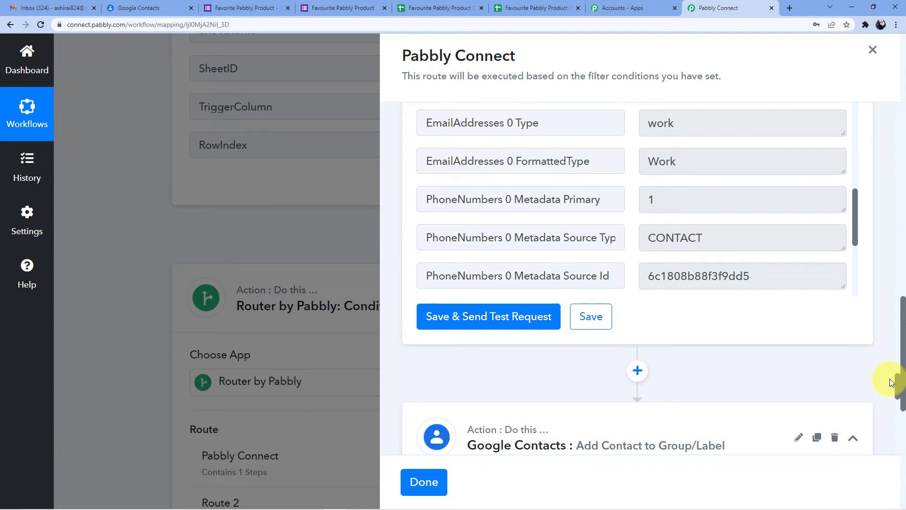
scroll(898, 388, down, 3)
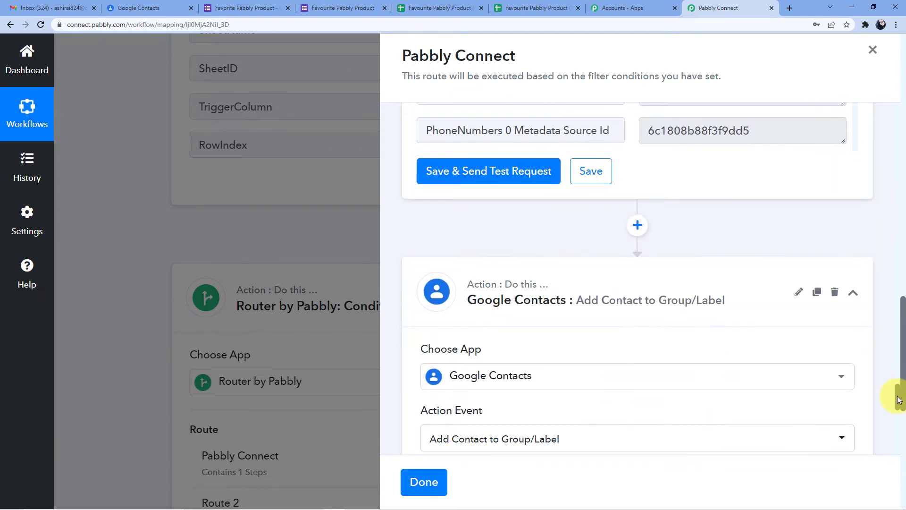
scroll(897, 397, down, 3)
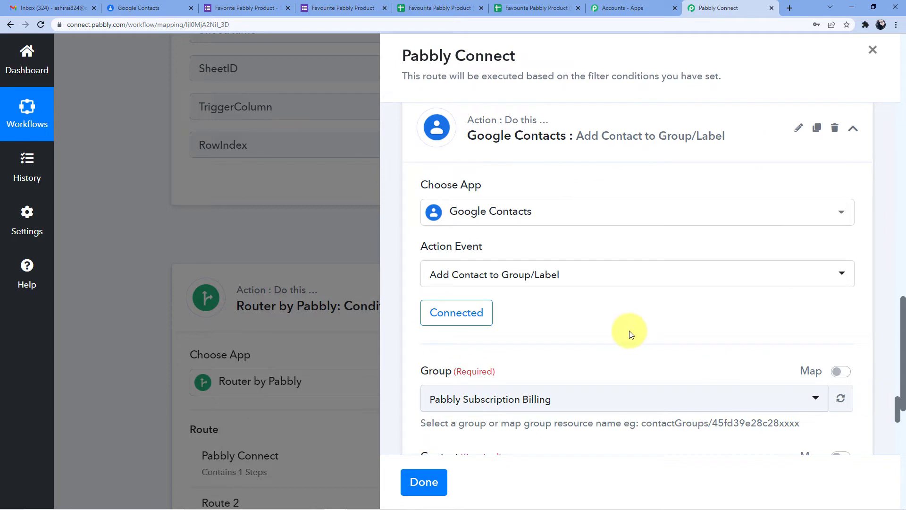
scroll(516, 295, down, 3)
click(520, 265)
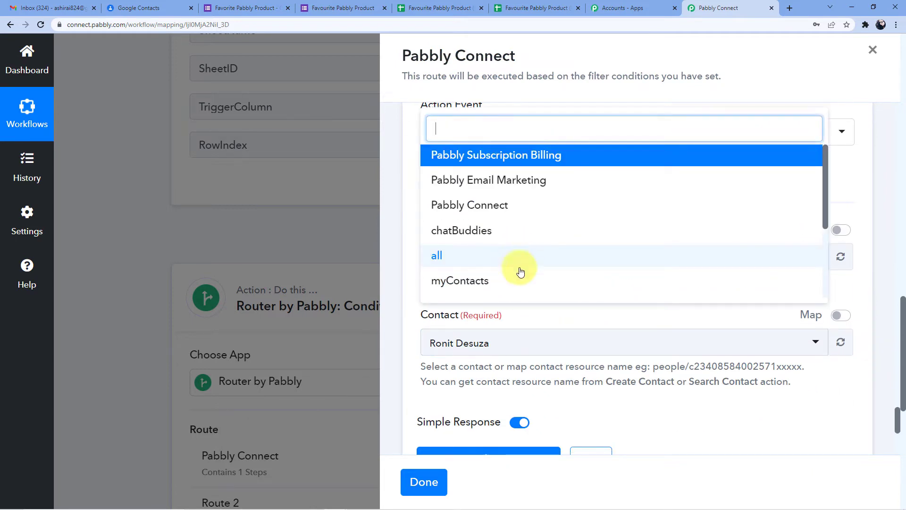
click(483, 213)
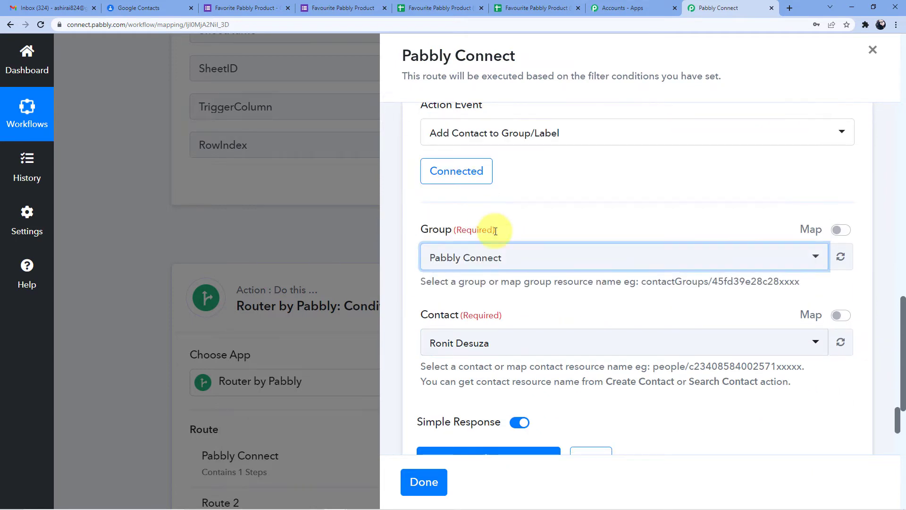
click(484, 340)
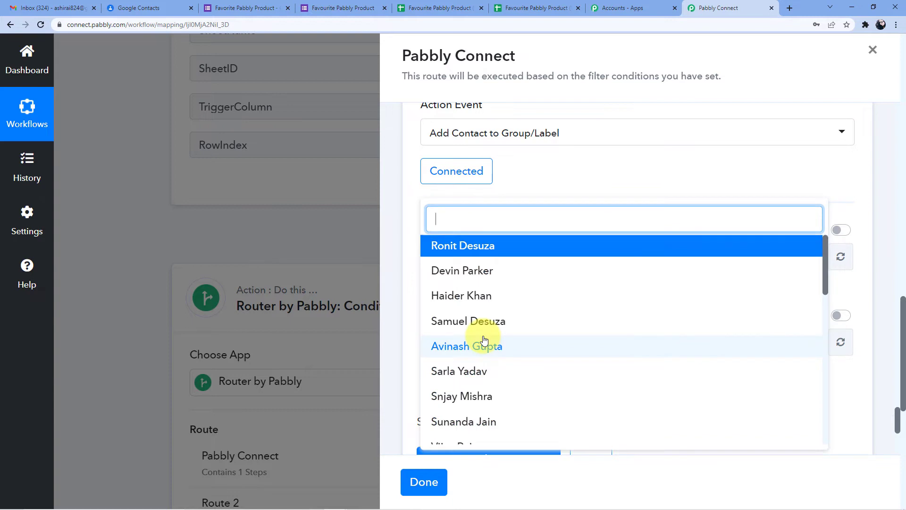
click(530, 171)
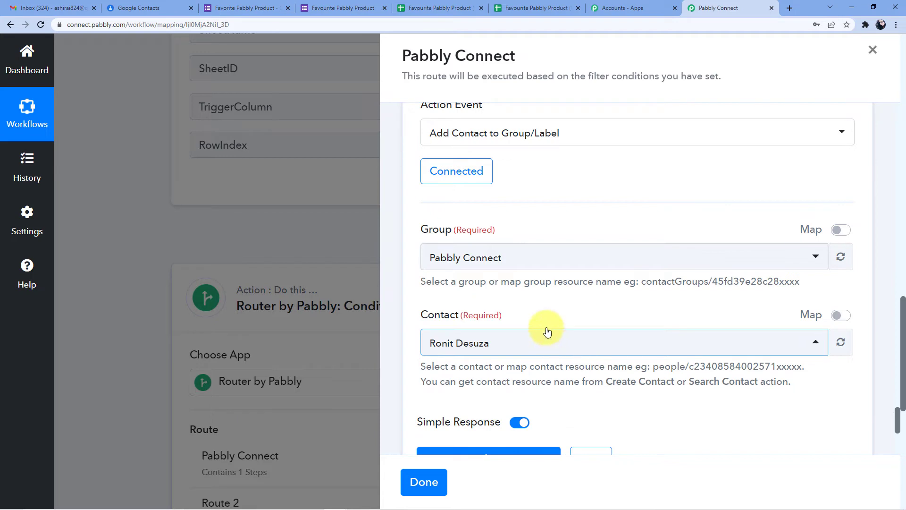
Inspect the Create Contact step's ResourceName value and the Contact field's options
scroll(550, 340, up, 10)
scroll(547, 336, up, 10)
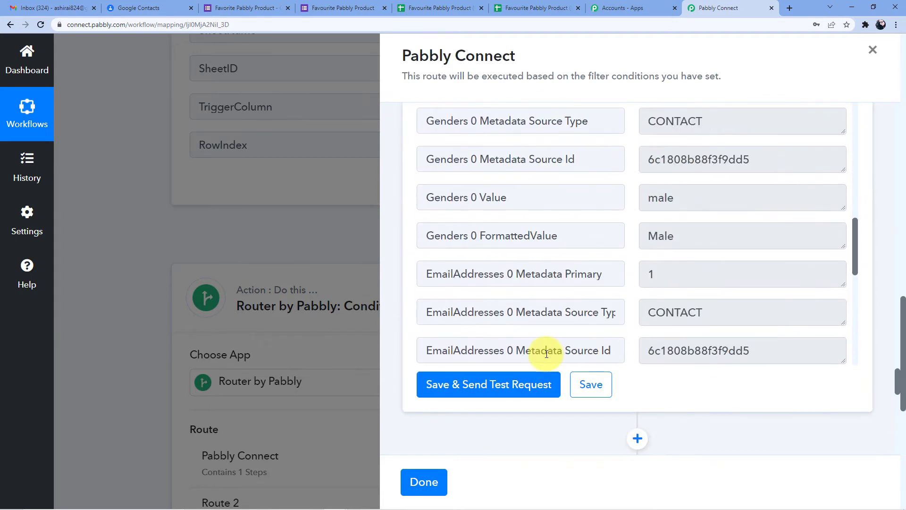
scroll(588, 227, up, 10)
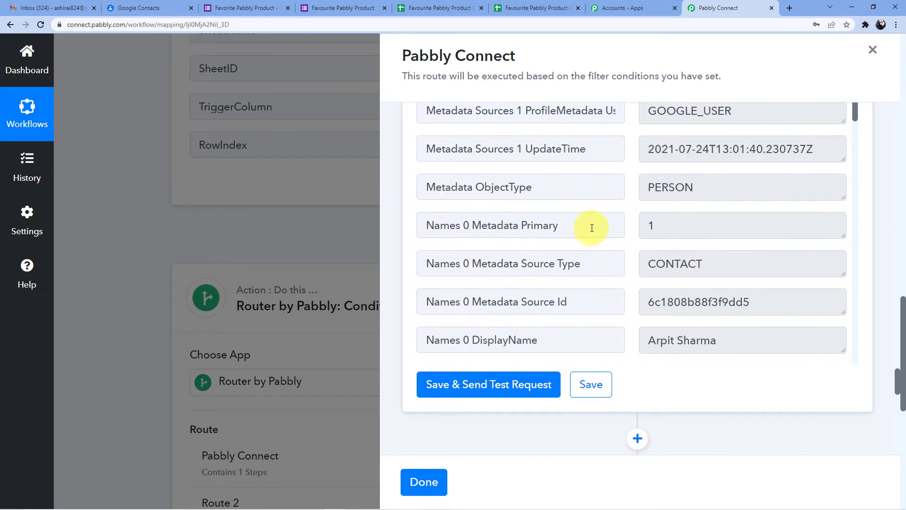
scroll(839, 250, up, 5)
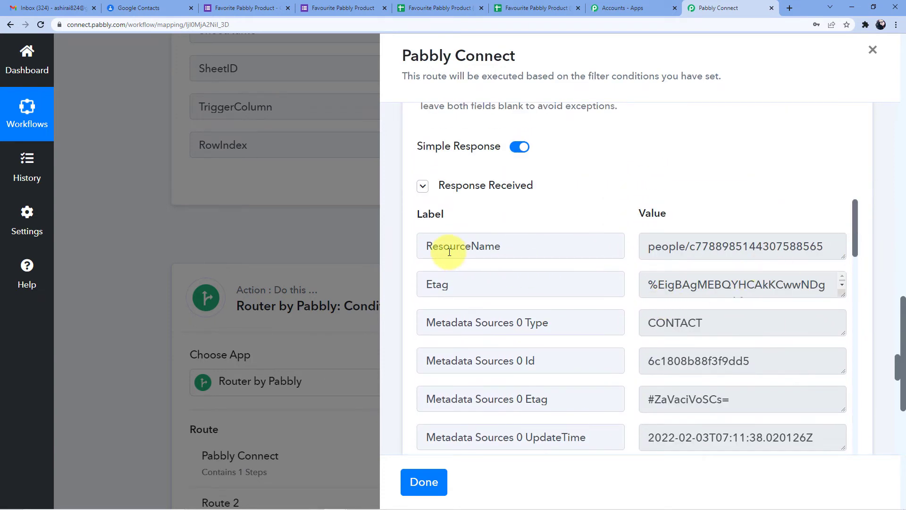
drag(661, 249, 830, 246)
drag(647, 247, 834, 247)
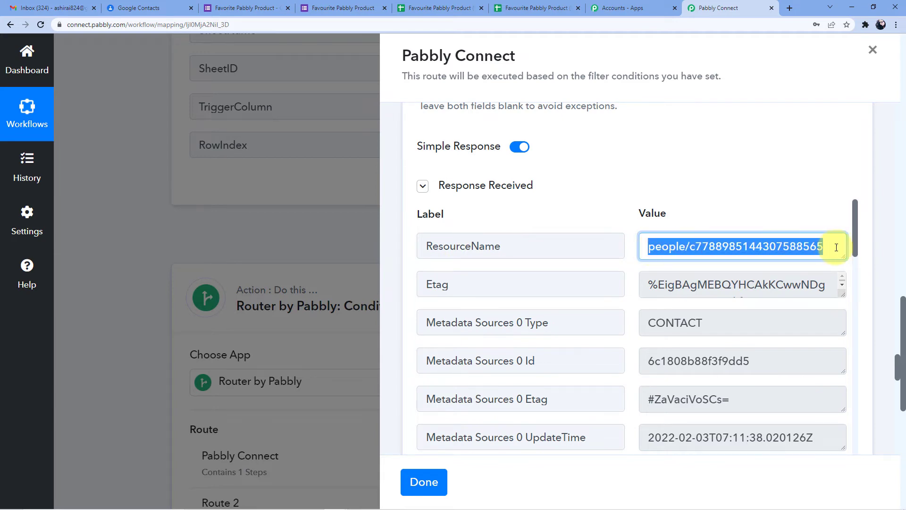
scroll(599, 179, down, 4)
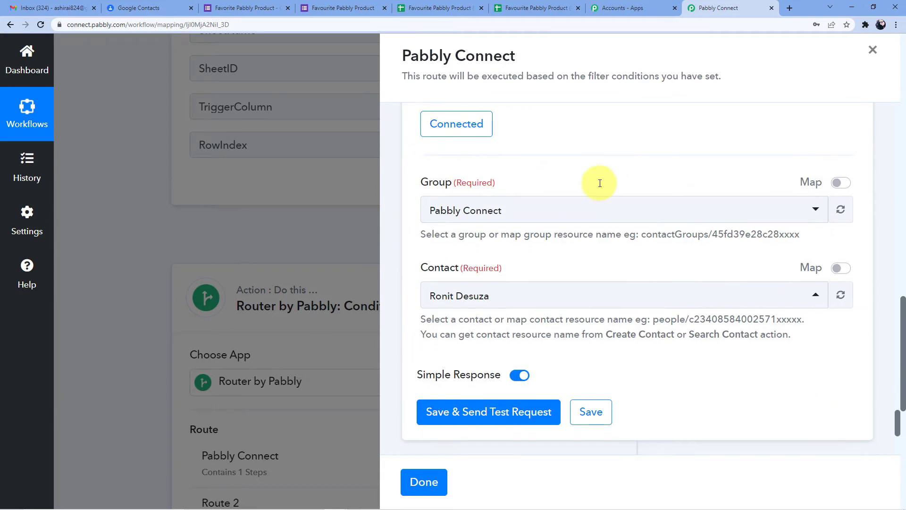
scroll(587, 196, down, 2)
click(447, 191)
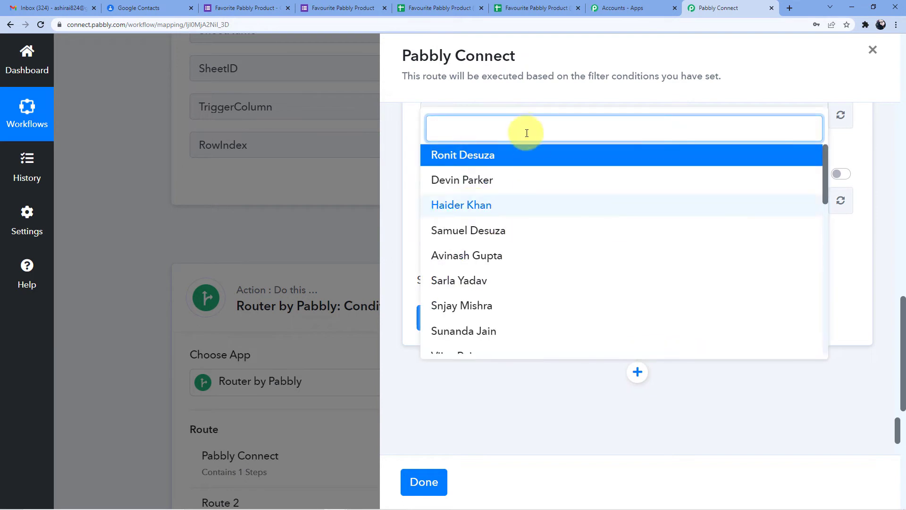
click(739, 430)
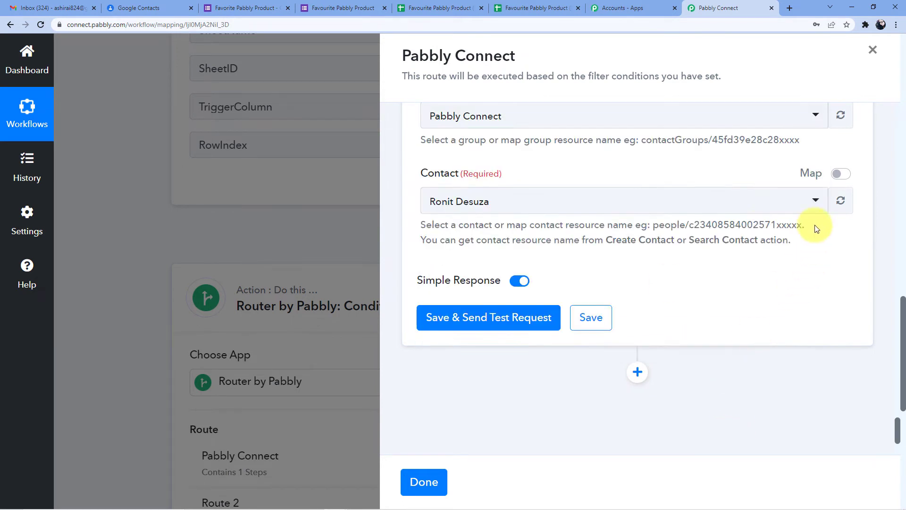
Switch Contact to mapped data and insert '2. ResourceName' from Google Contacts: Create Contact
click(839, 175)
triple_click(486, 200)
drag(600, 204, 430, 200)
key(BackSpace)
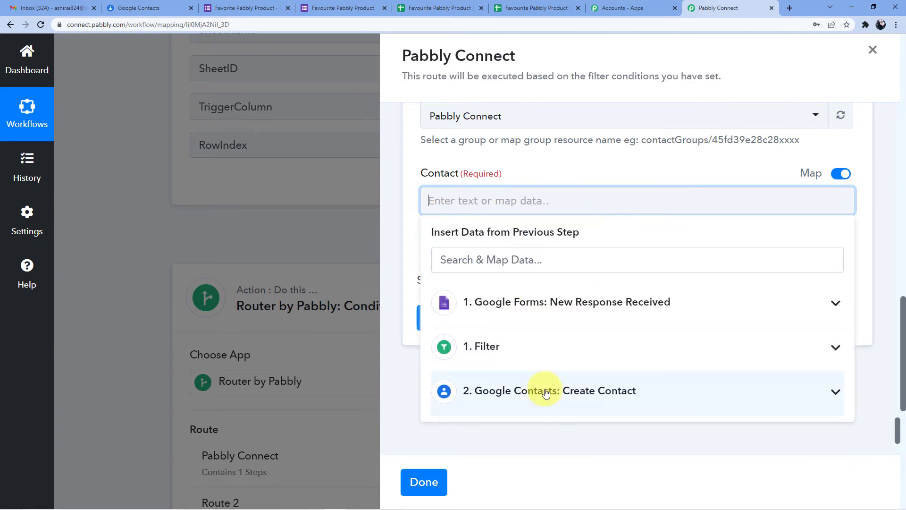
click(538, 390)
scroll(538, 391, down, 2)
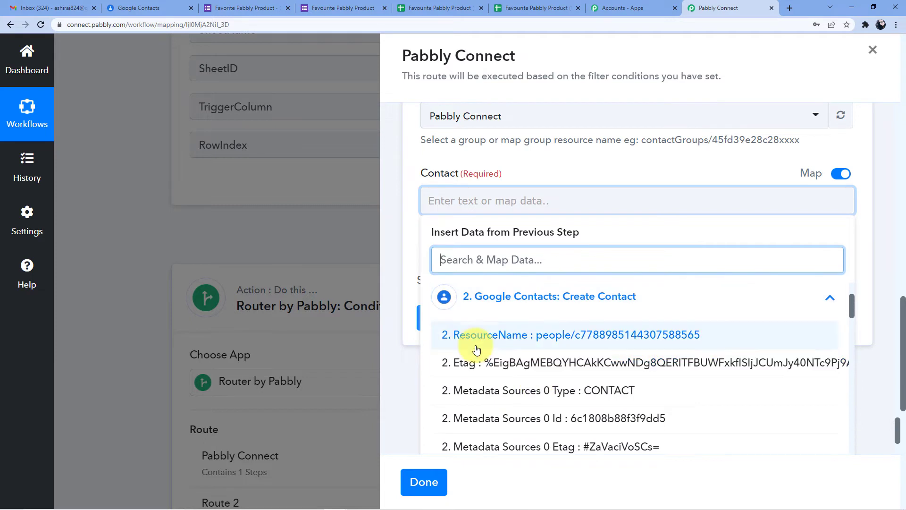
click(588, 335)
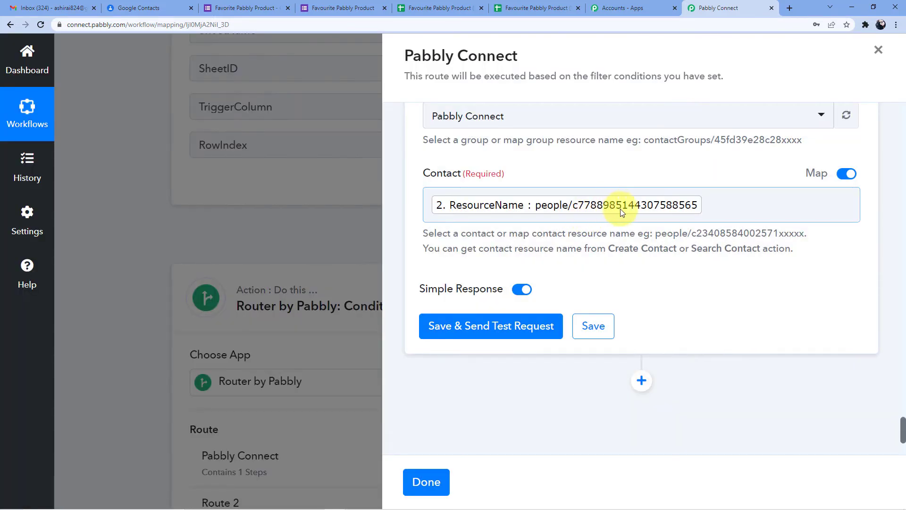
Save the step and send a test request, which returns an empty response
scroll(645, 212, down, 2)
click(469, 232)
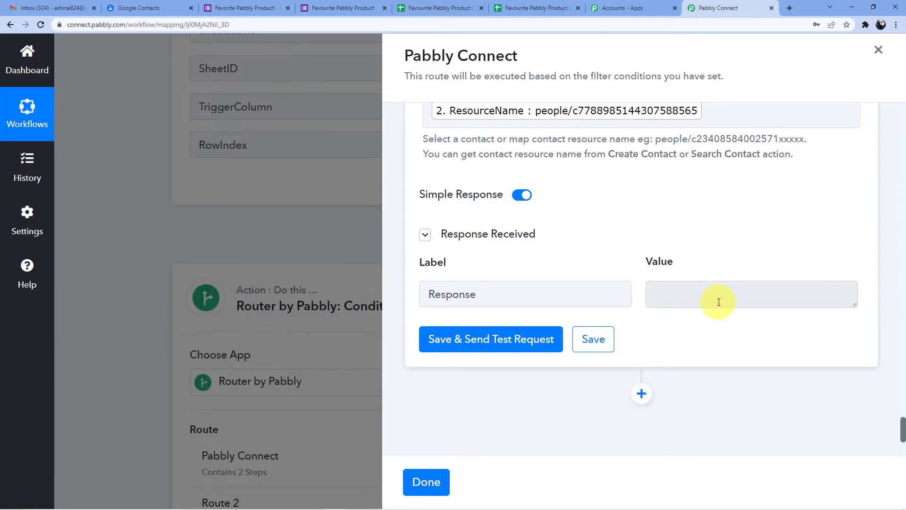
scroll(670, 297, down, 2)
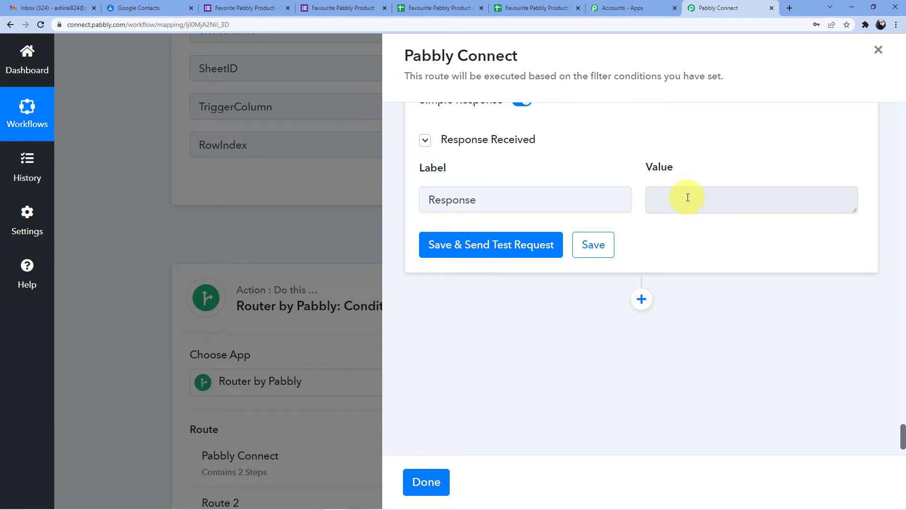
click(154, 6)
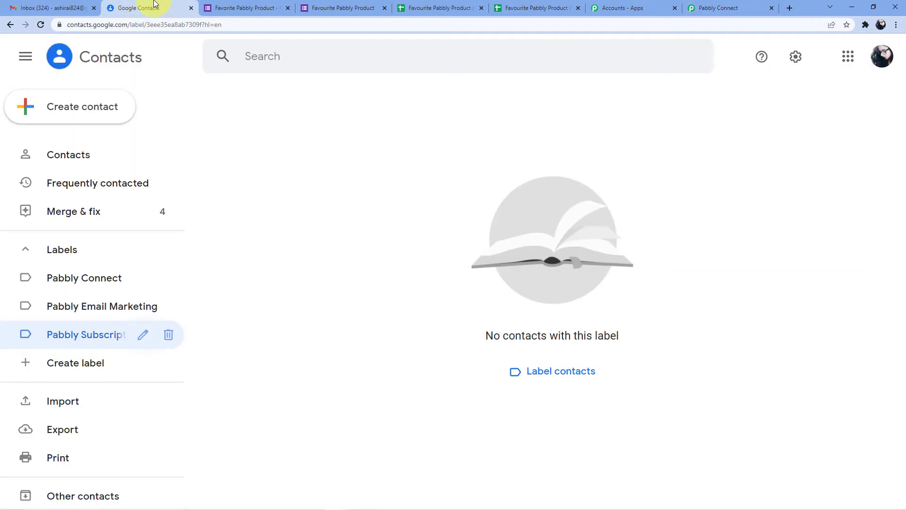
Check the three Pabbly labels; only Pabbly Connect holds one contact, Email Marketing and Subscription Billing are empty
click(93, 286)
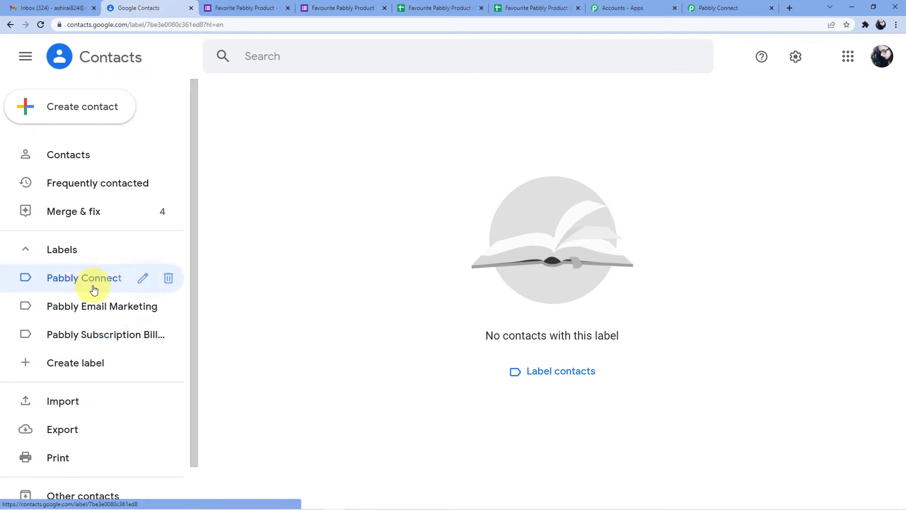
click(40, 24)
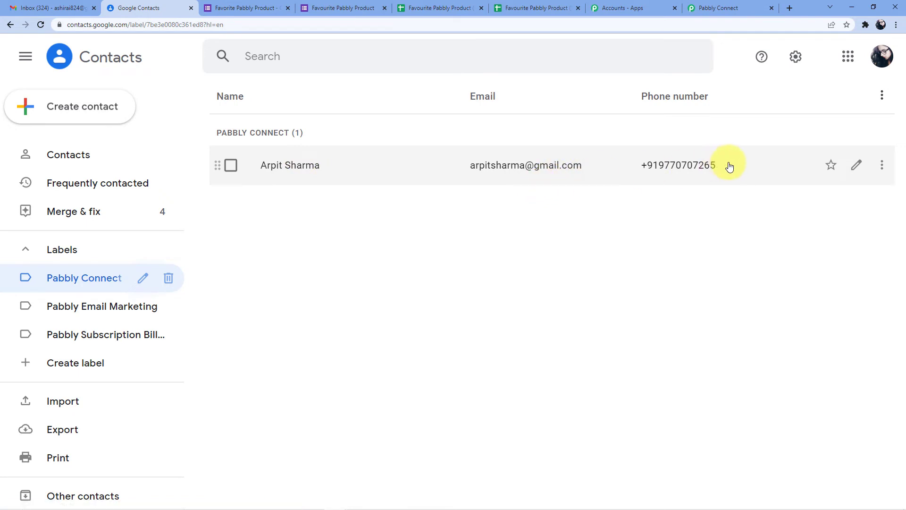
click(79, 312)
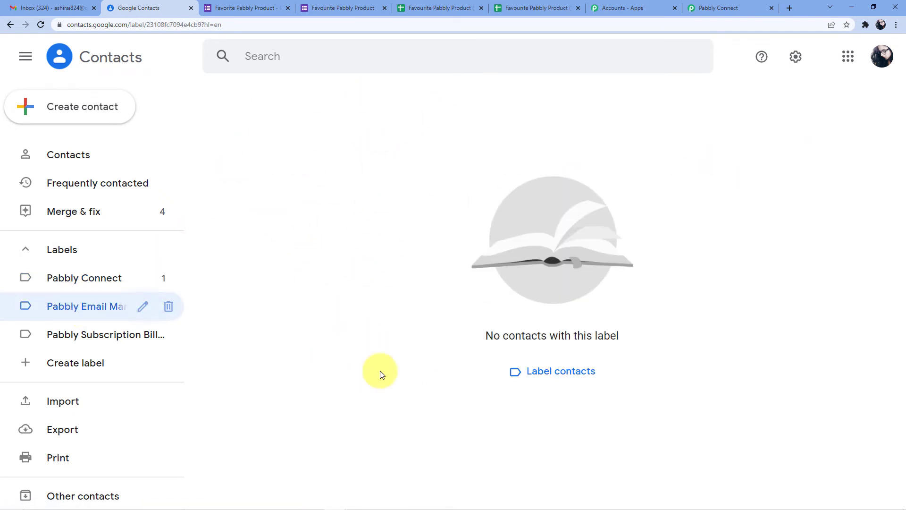
click(88, 331)
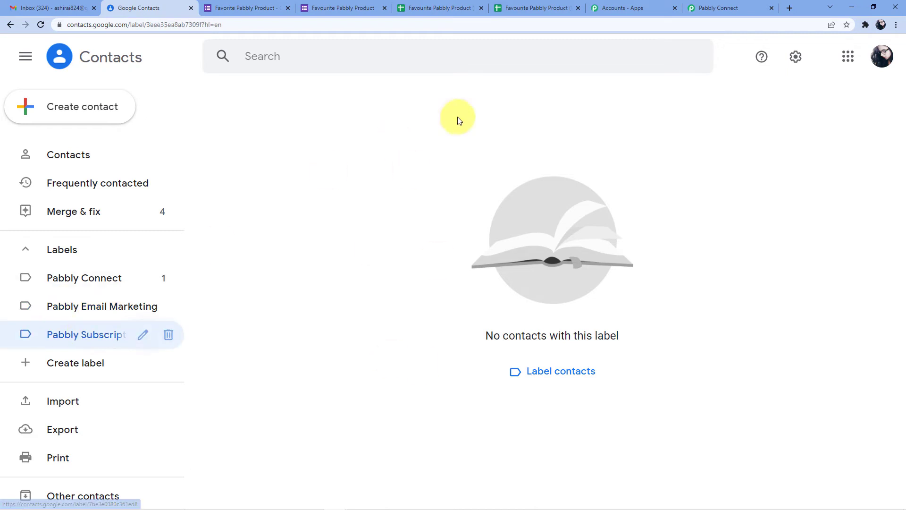
click(90, 283)
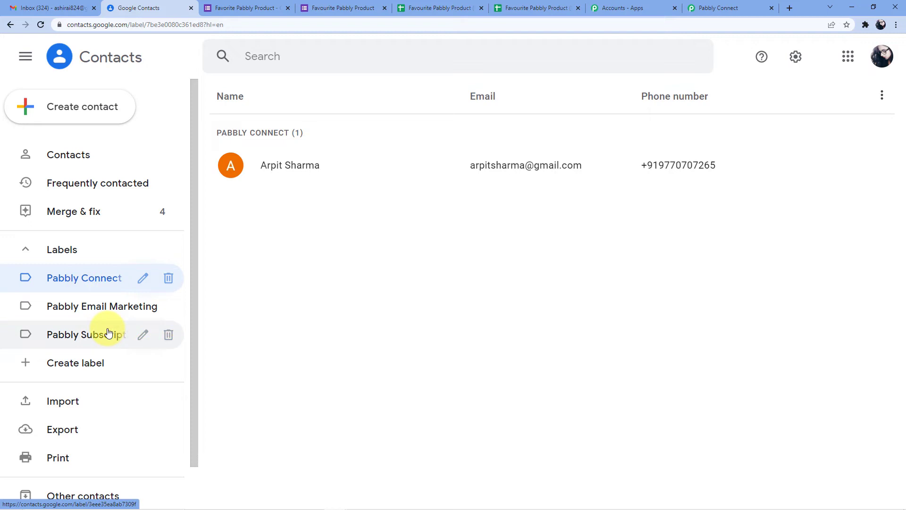
Back in the workflow, save the Pabbly Connect route and close its panel
click(704, 5)
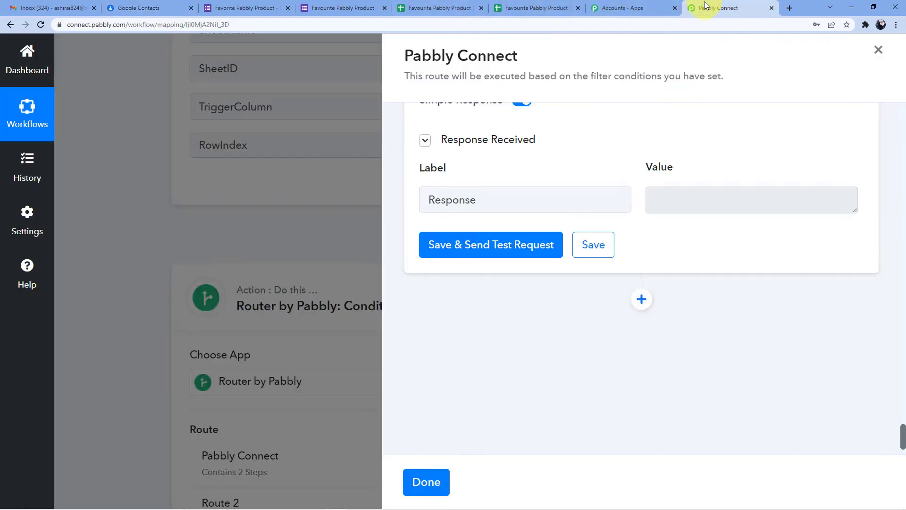
click(609, 243)
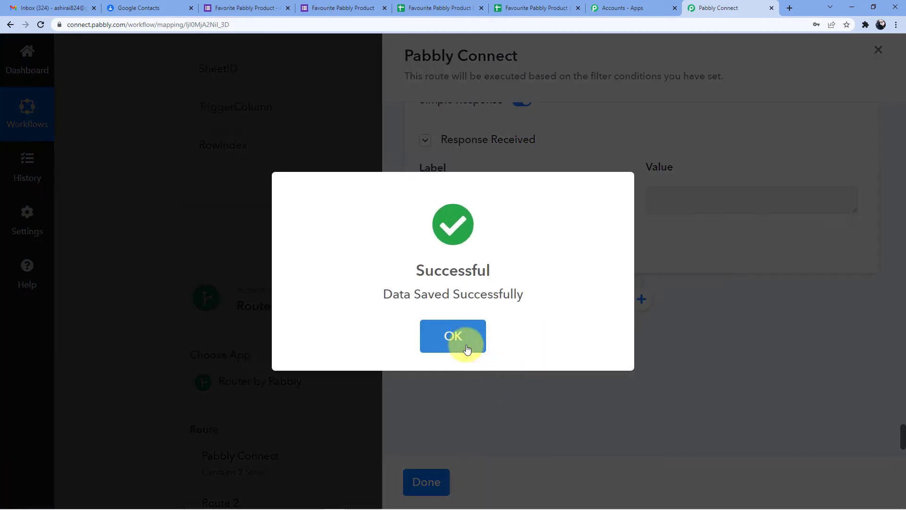
click(463, 336)
click(431, 483)
scroll(399, 359, down, 3)
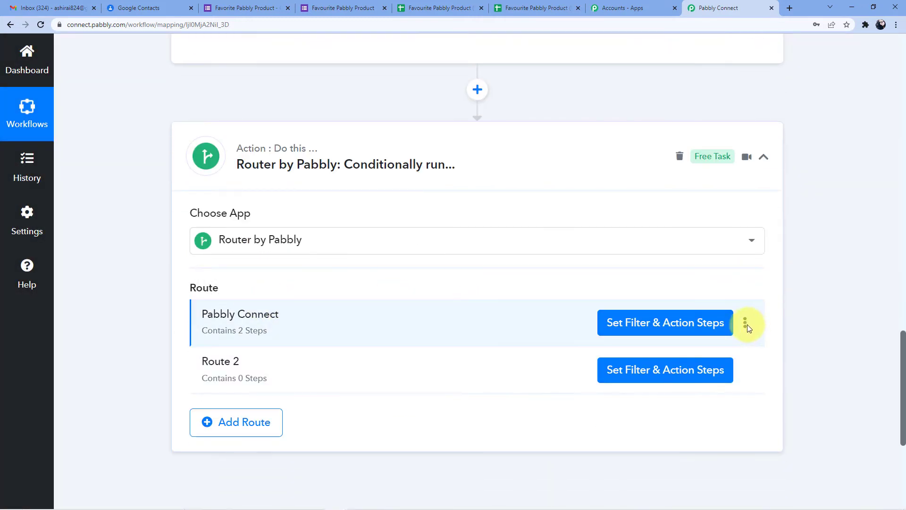
Clone the Pabbly Connect route twice, confirming each clone
click(745, 323)
click(704, 368)
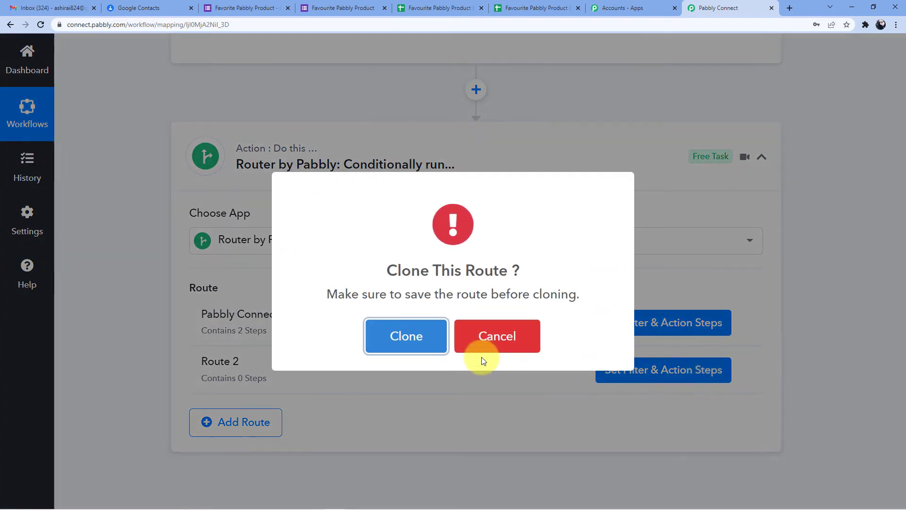
click(425, 346)
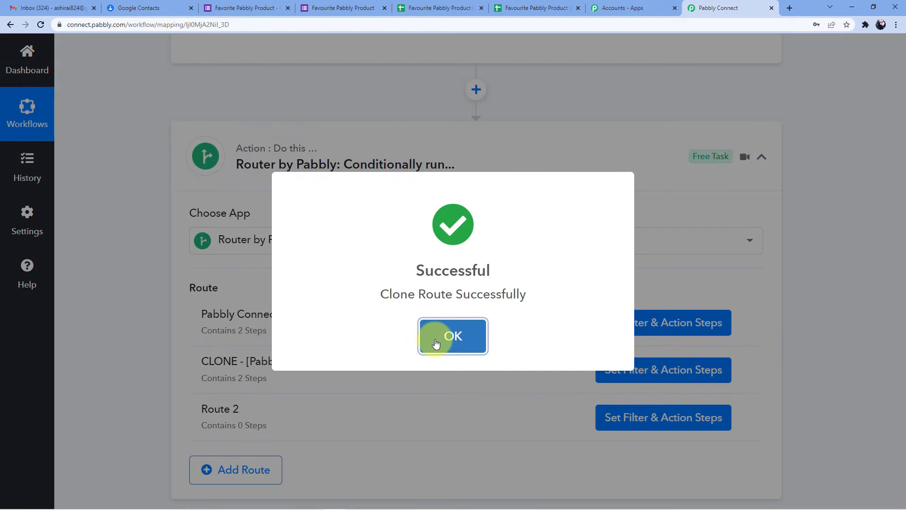
click(436, 343)
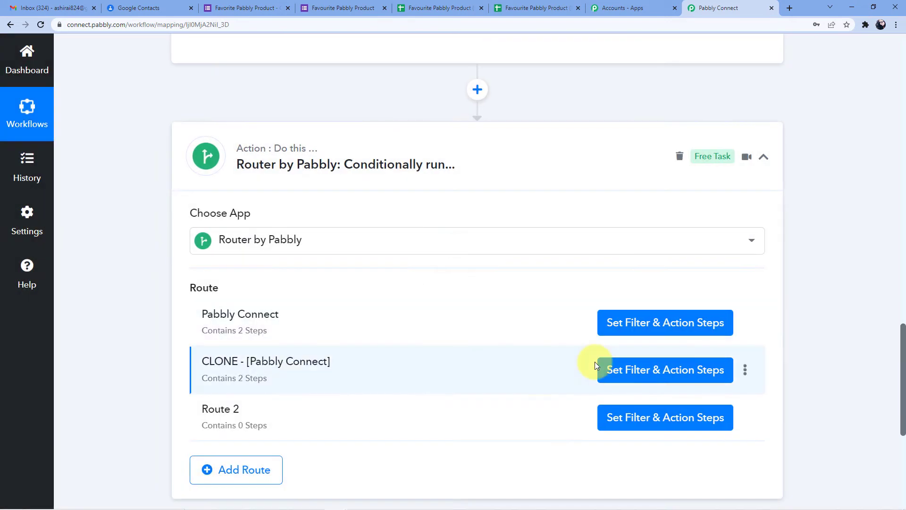
click(745, 372)
click(661, 414)
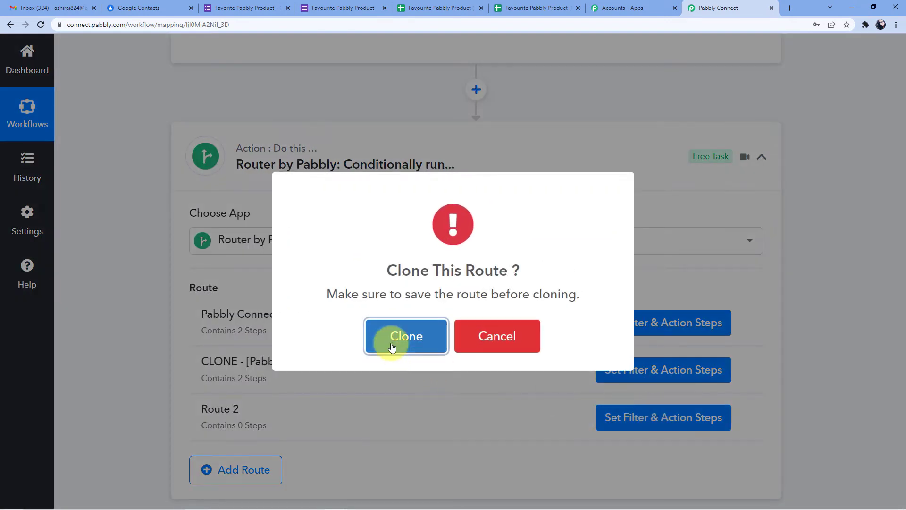
click(391, 350)
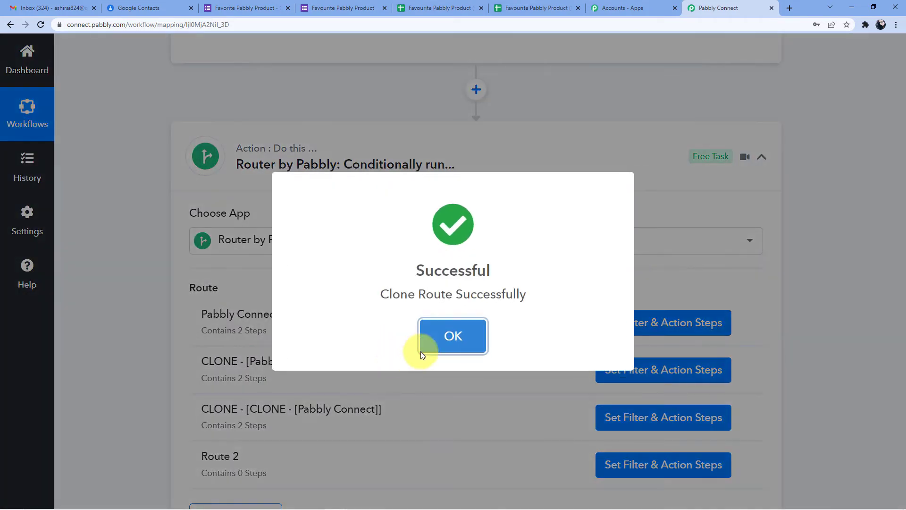
click(427, 347)
Delete Route 2 from the router
scroll(330, 406, down, 2)
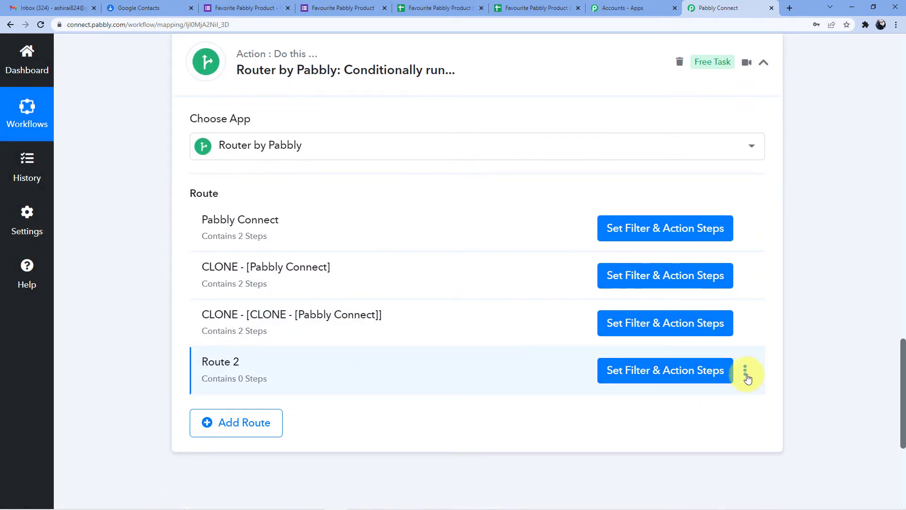
click(745, 371)
click(694, 434)
click(424, 348)
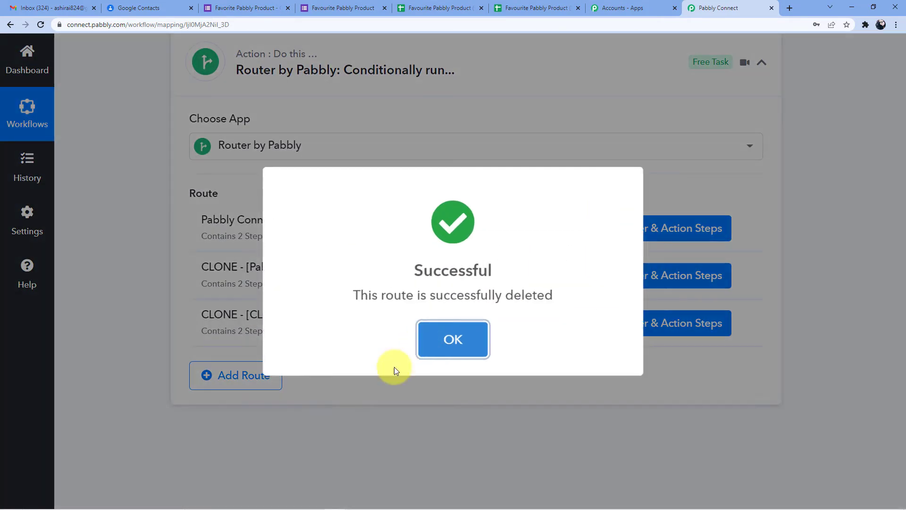
click(426, 343)
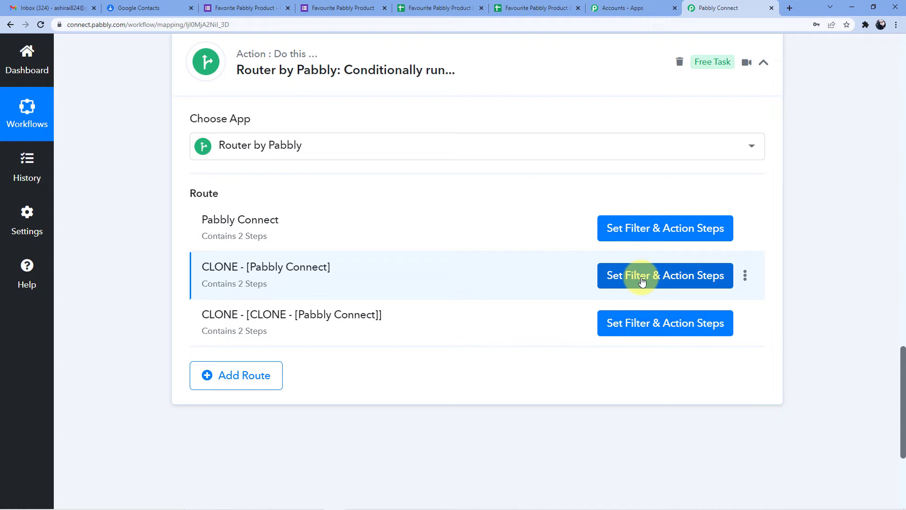
Rename the first cloned route to 'Pabbly Subscription'
click(746, 276)
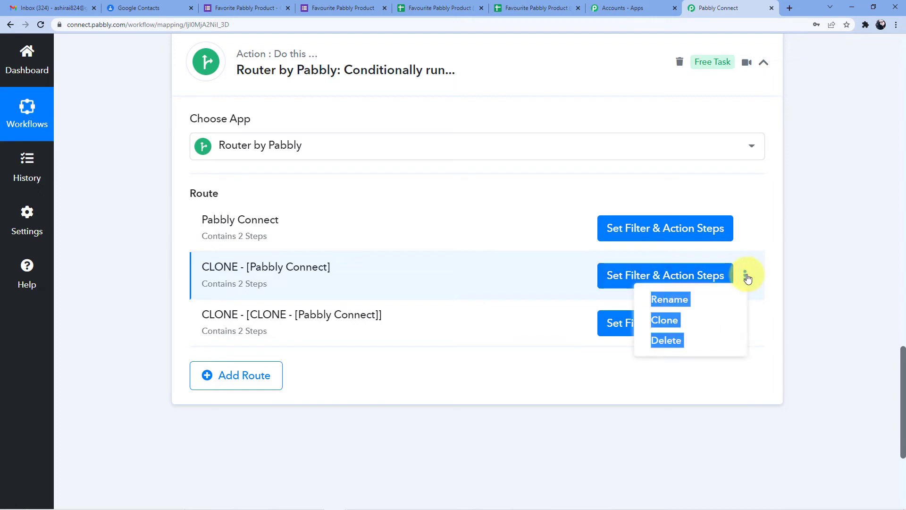
click(669, 299)
drag(441, 272, 299, 277)
key(BackSpace)
text(Pabbly Subscri)
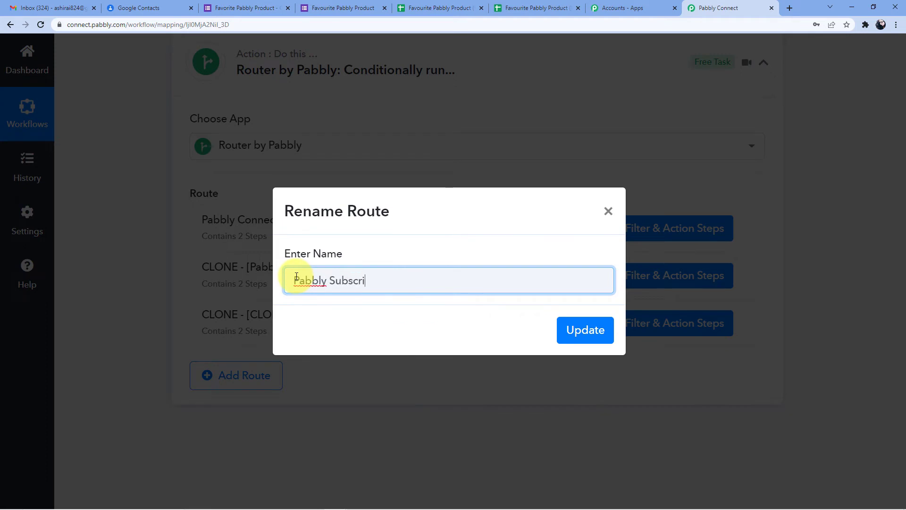
click(589, 334)
Replace the second clone's name with 'pabbly E mail' text
click(746, 321)
click(669, 344)
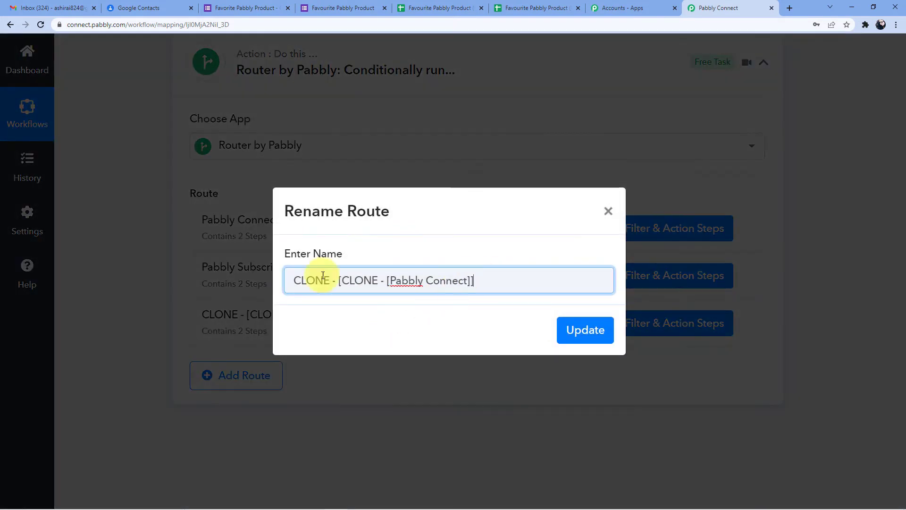
key(ctrl+a)
key(BackSpace)
text(pabbl)
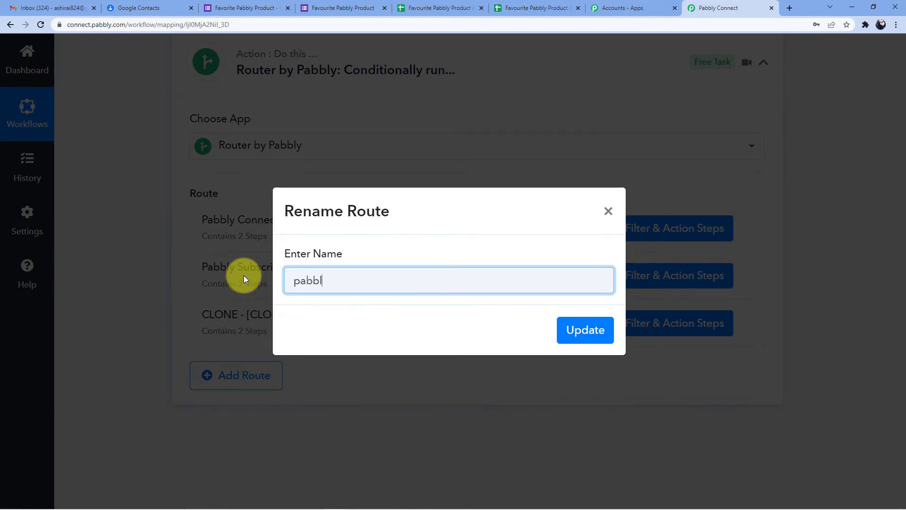
text(y Marke)
key(BackSpace)
key(BackSpace)
key(BackSpace)
key(BackSpace)
key(BackSpace)
key(BackSpace)
key(BackSpace)
key(BackSpace)
key(BackSpace)
key(BackSpace)
key(BackSpace)
key(BackSpace)
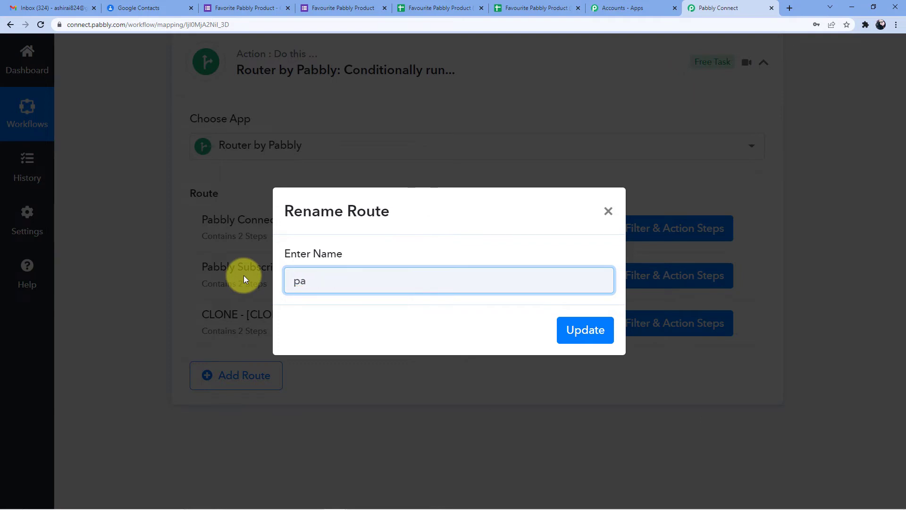
text(pabbly E mail)
Check the form's product names, then capitalize and save the name 'Pabbly E Mail Marketing'
click(223, 8)
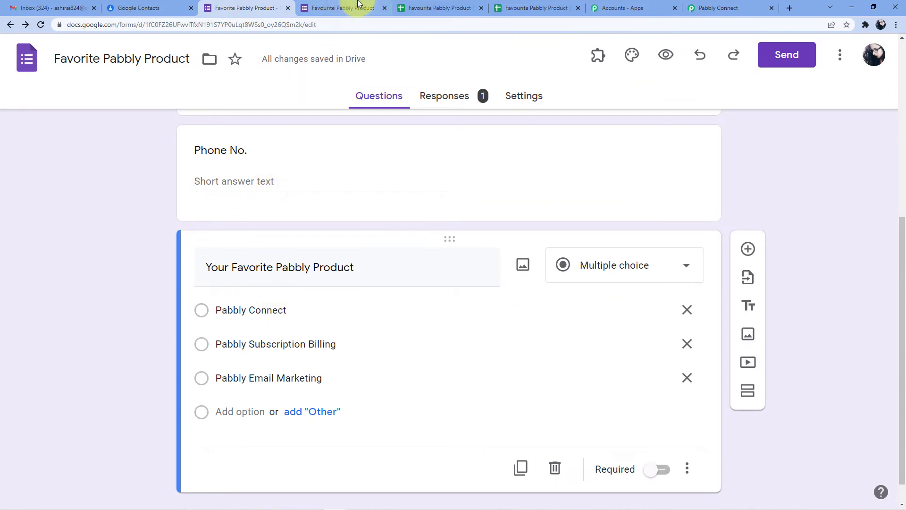
click(352, 8)
click(510, 8)
click(608, 7)
click(712, 7)
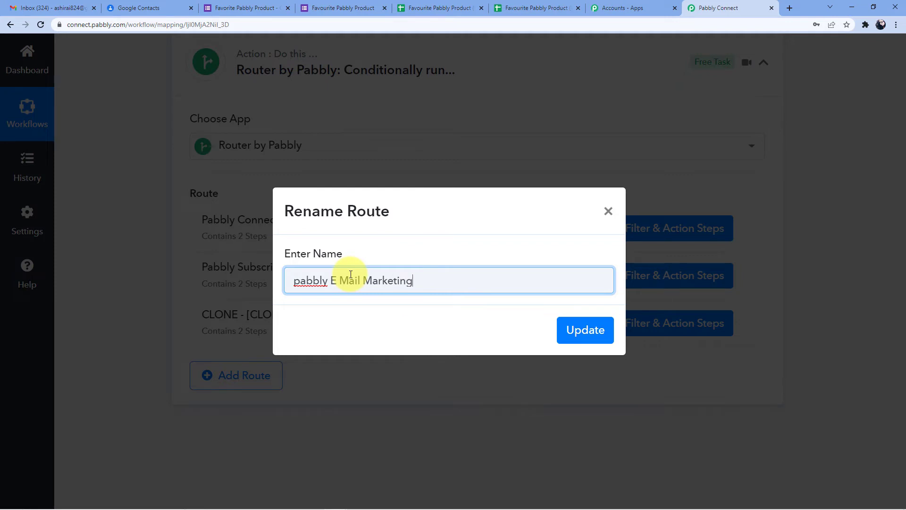
click(300, 282)
key(BackSpace)
text(P)
click(605, 342)
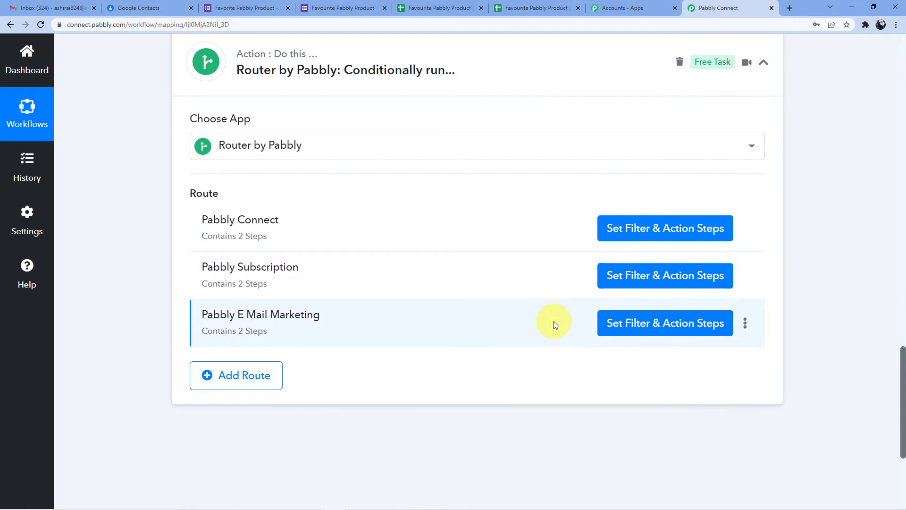
Change the Pabbly Subscription route's filter value from Pabbly Connect to 'Pabbly Subscription Billing'
click(614, 277)
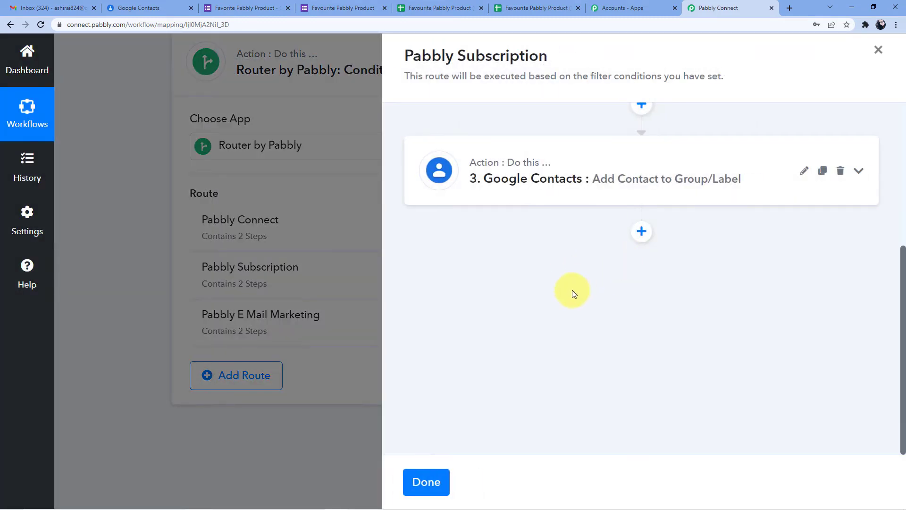
scroll(572, 290, up, 5)
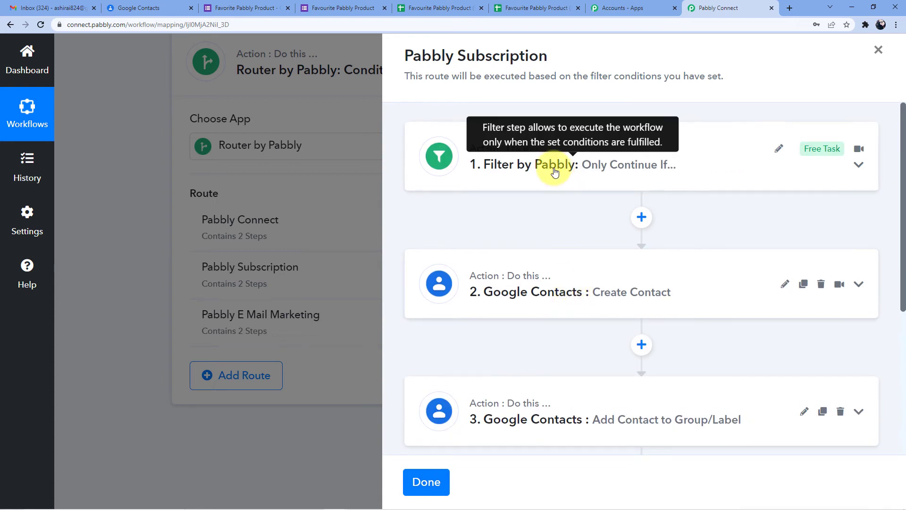
click(555, 172)
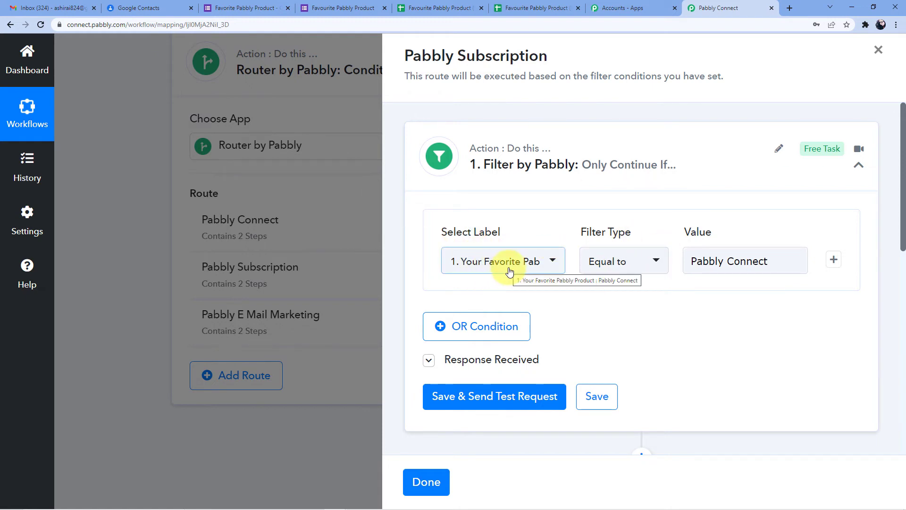
click(789, 264)
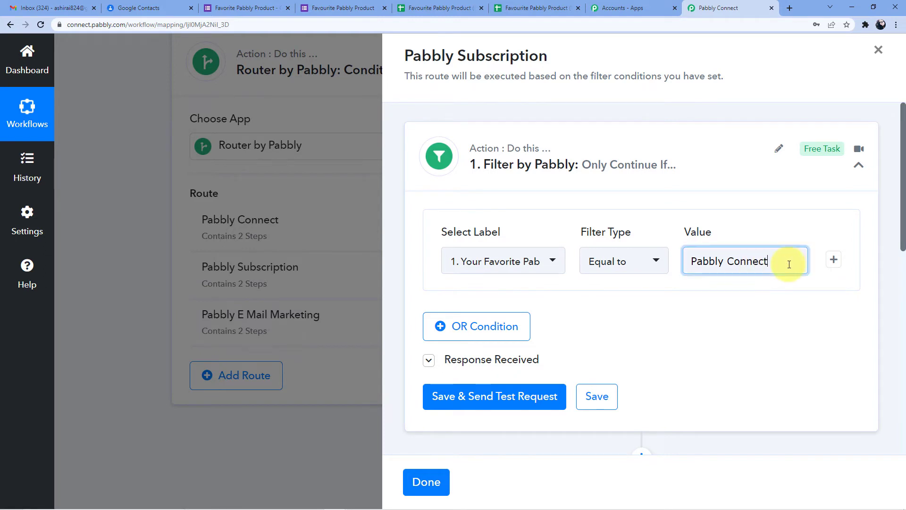
drag(789, 265, 686, 270)
key(BackSpace)
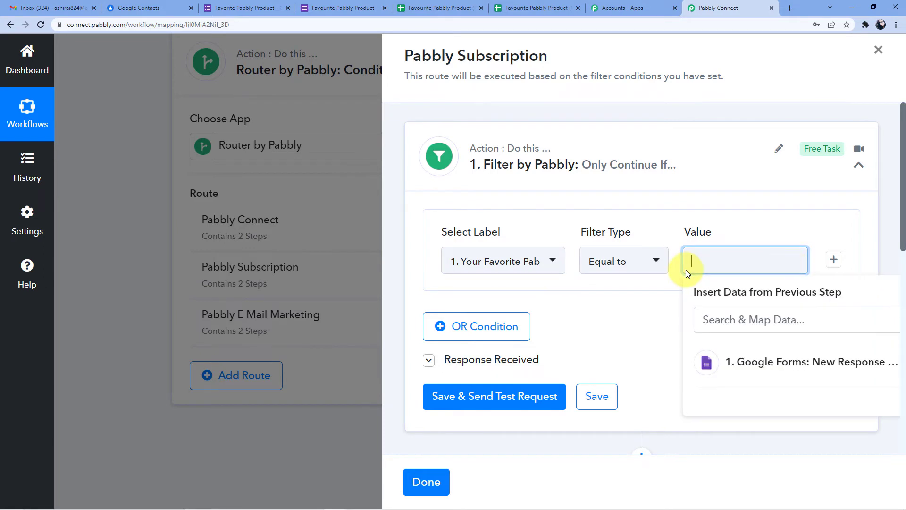
click(243, 8)
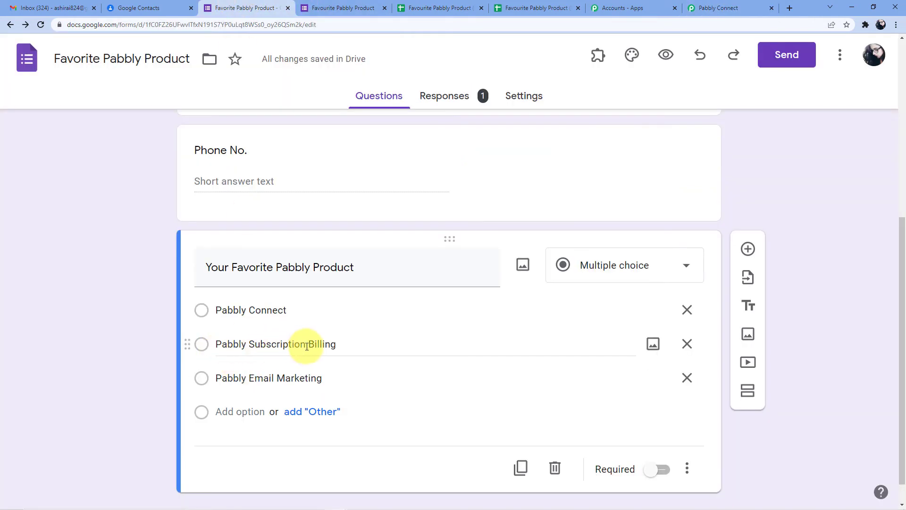
click(720, 8)
click(703, 259)
text(Pabbly Subscription)
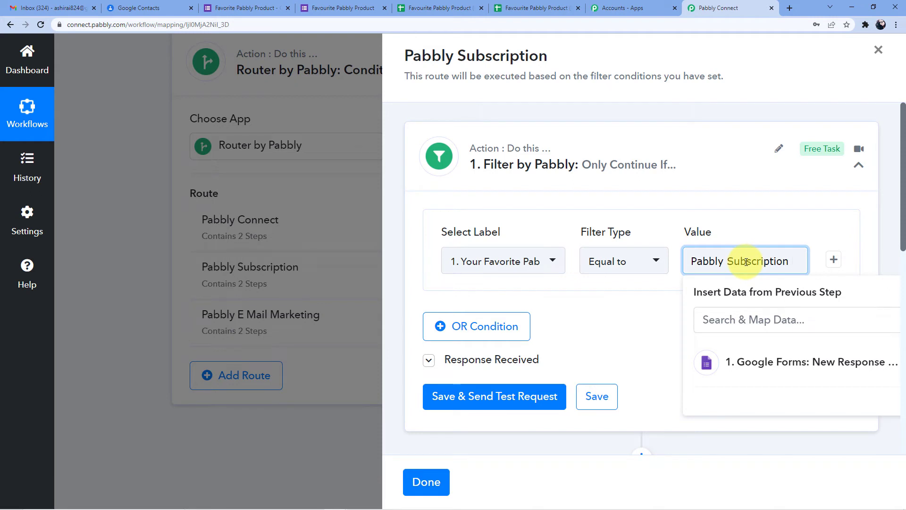
text(illing)
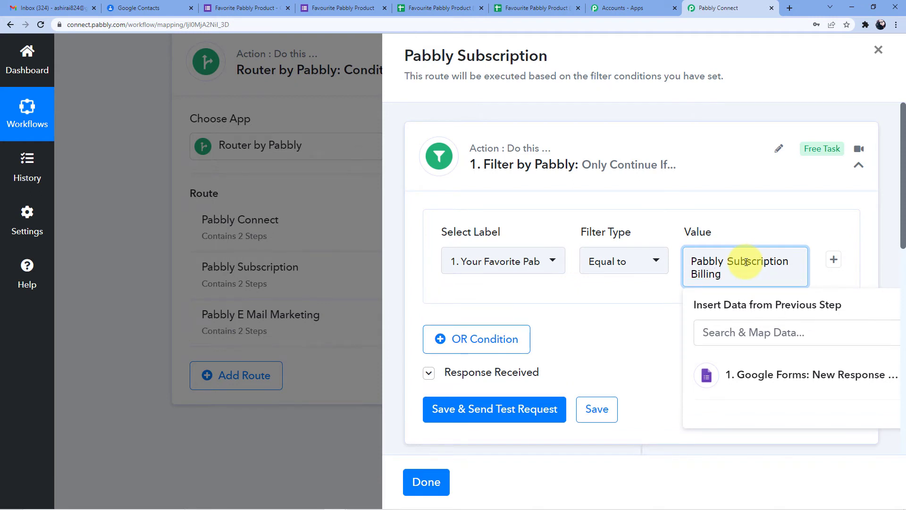
click(755, 236)
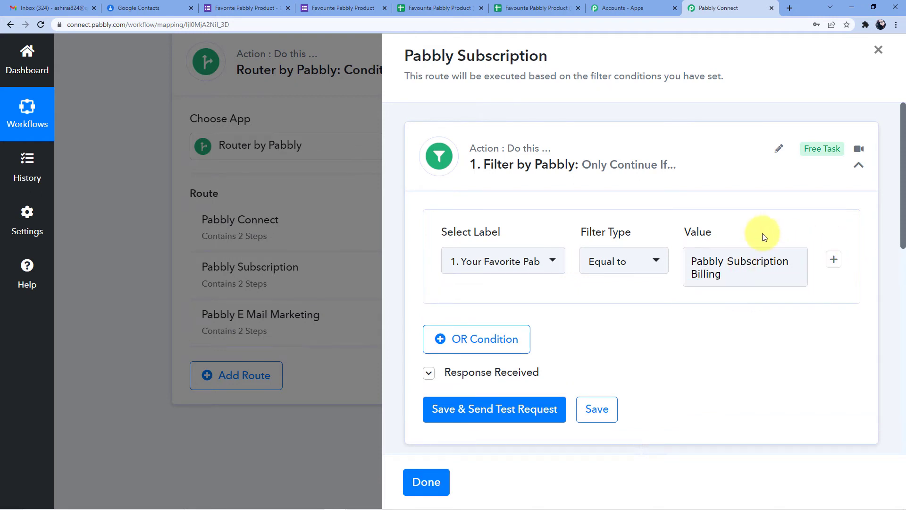
Filter on the Google Forms 'Your Favorite Pabbly Product' answer and test it, getting 'Condition is false'
click(541, 277)
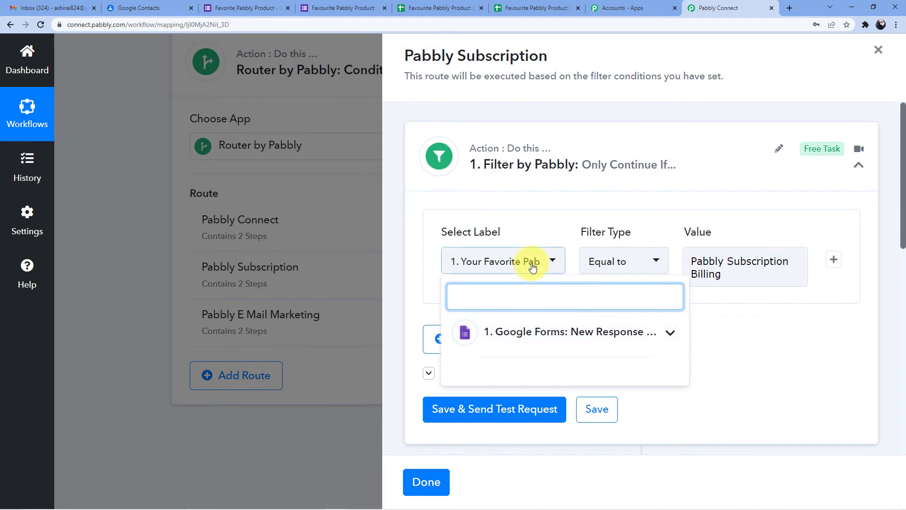
click(546, 331)
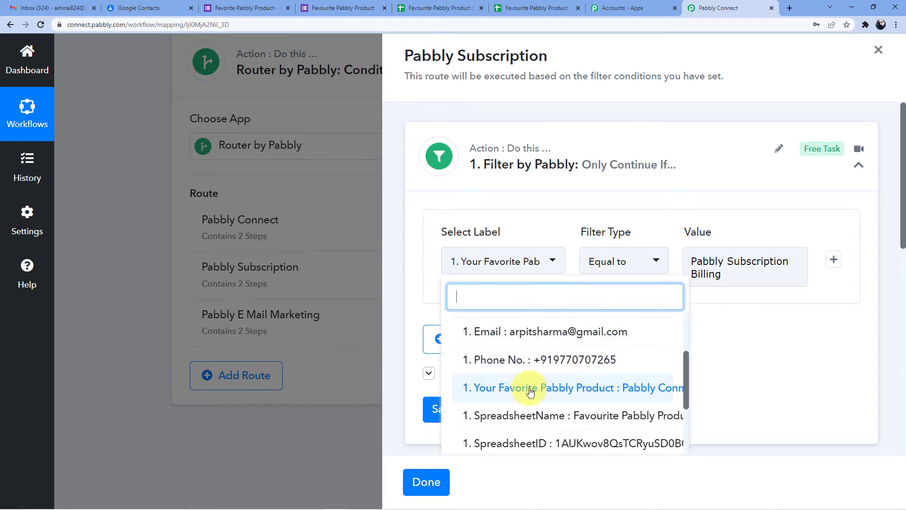
click(722, 323)
click(743, 259)
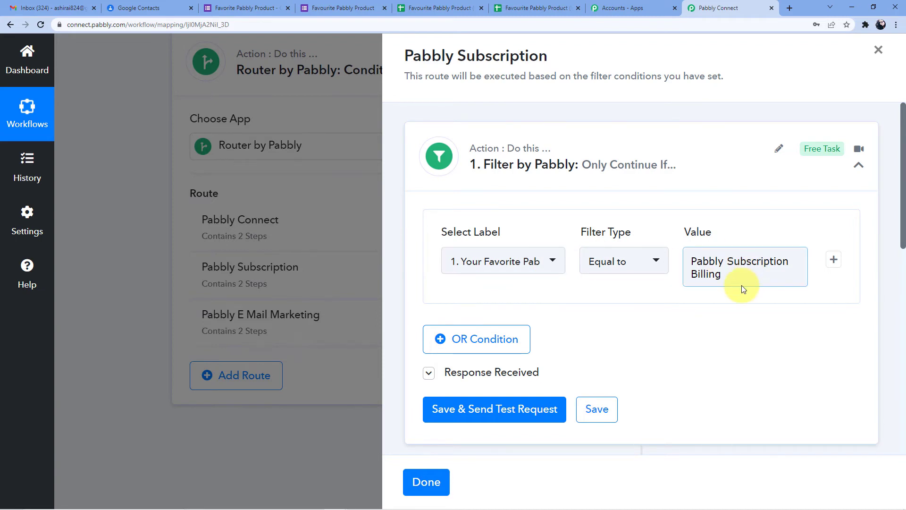
scroll(738, 285, down, 2)
click(546, 326)
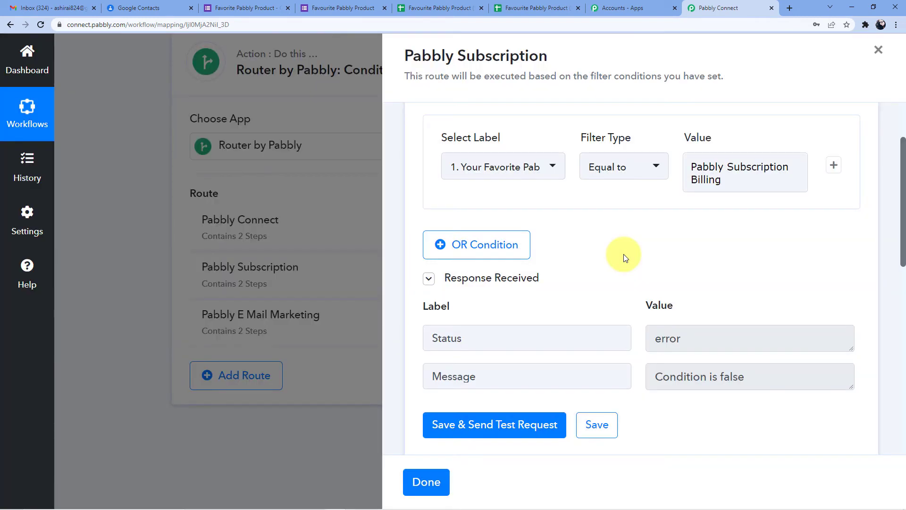
Confirm the filter's 'Pabbly Subscription Billing' comparison value
scroll(624, 254, down, 2)
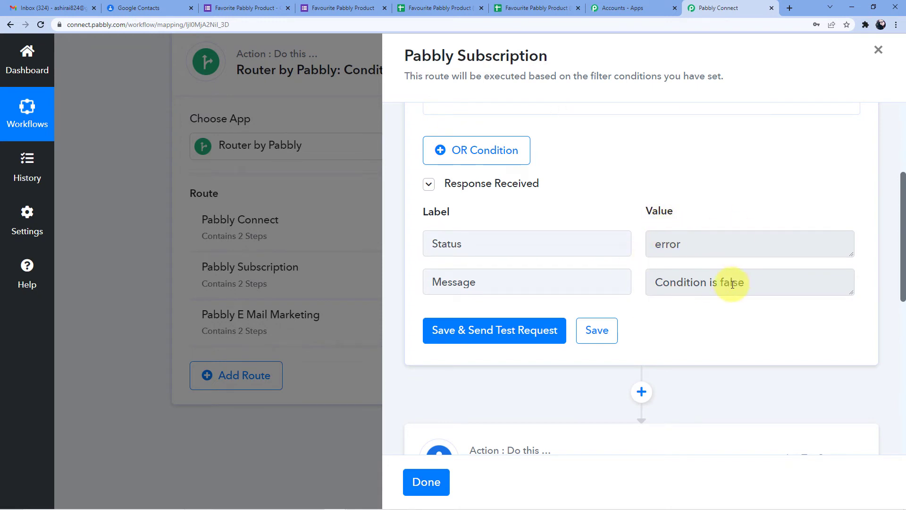
scroll(653, 254, up, 2)
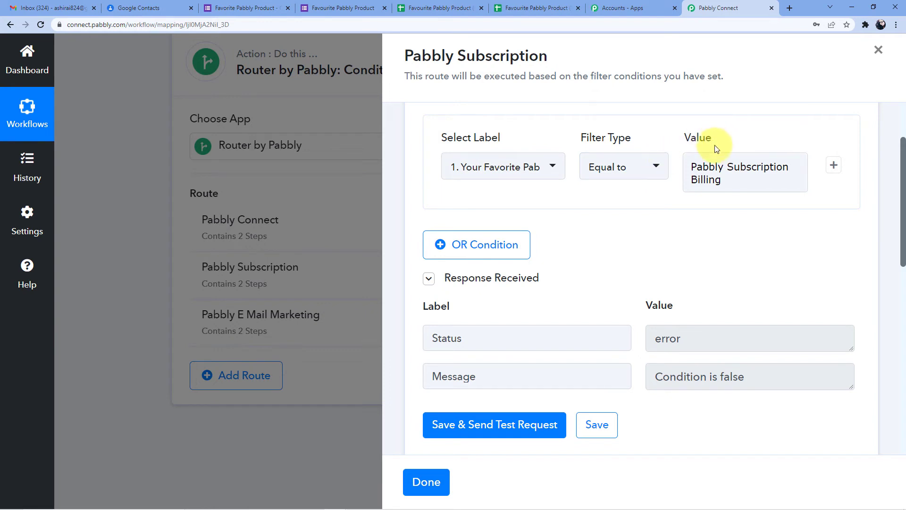
click(725, 178)
click(657, 215)
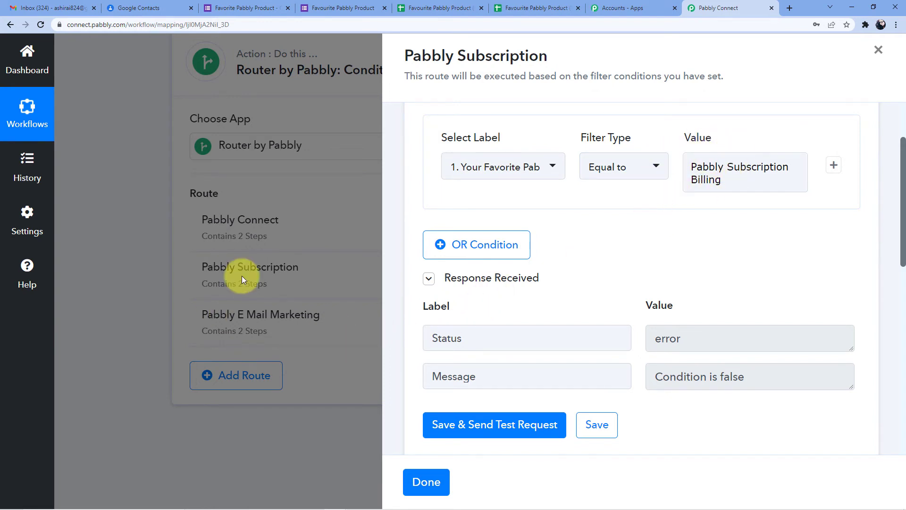
Review and save the route's Google Contacts Create Contact step
scroll(605, 273, down, 7)
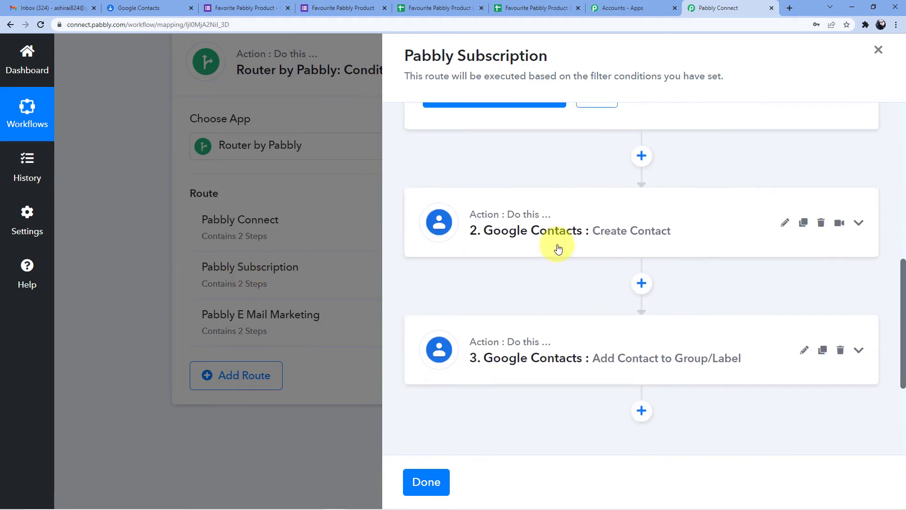
click(558, 249)
scroll(543, 285, down, 10)
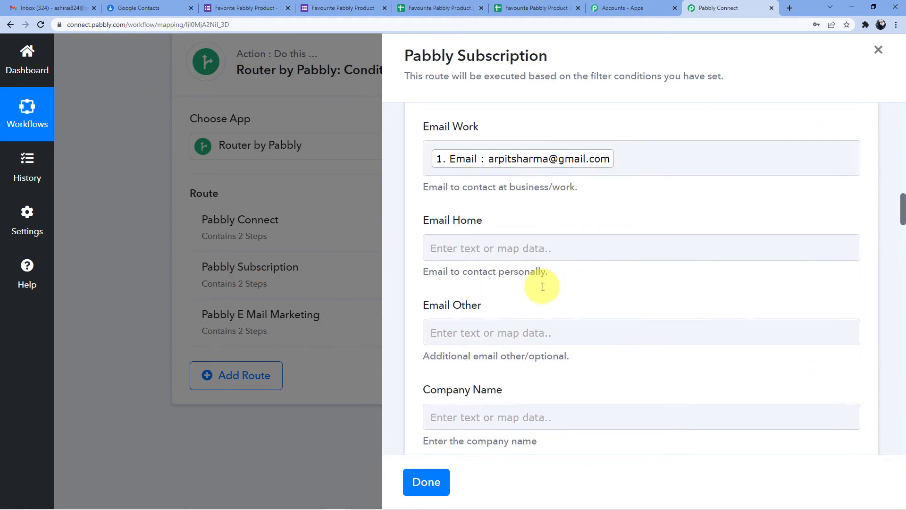
scroll(542, 286, down, 4)
scroll(542, 286, up, 18)
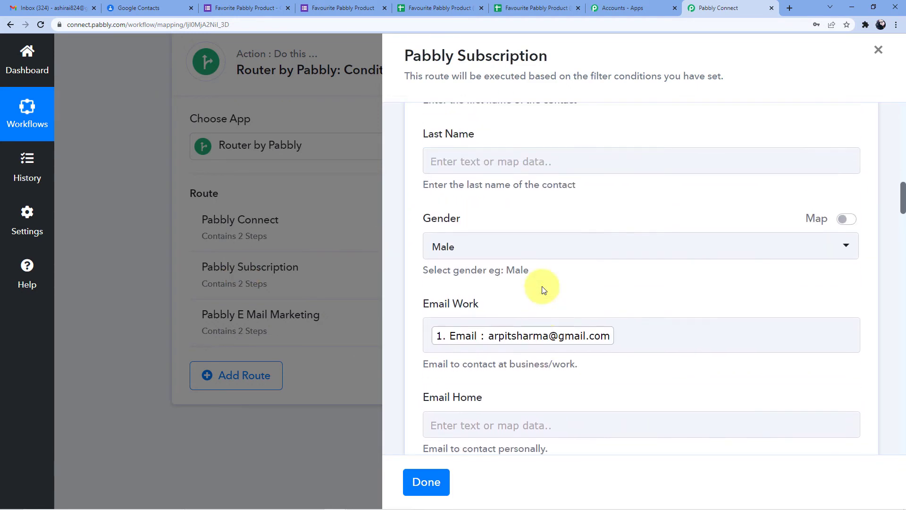
scroll(541, 286, up, 3)
scroll(539, 293, down, 14)
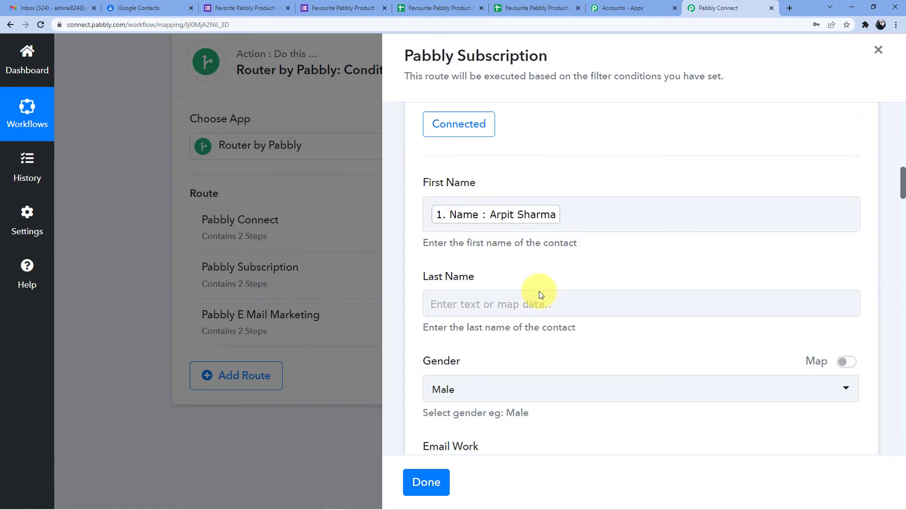
scroll(540, 292, down, 20)
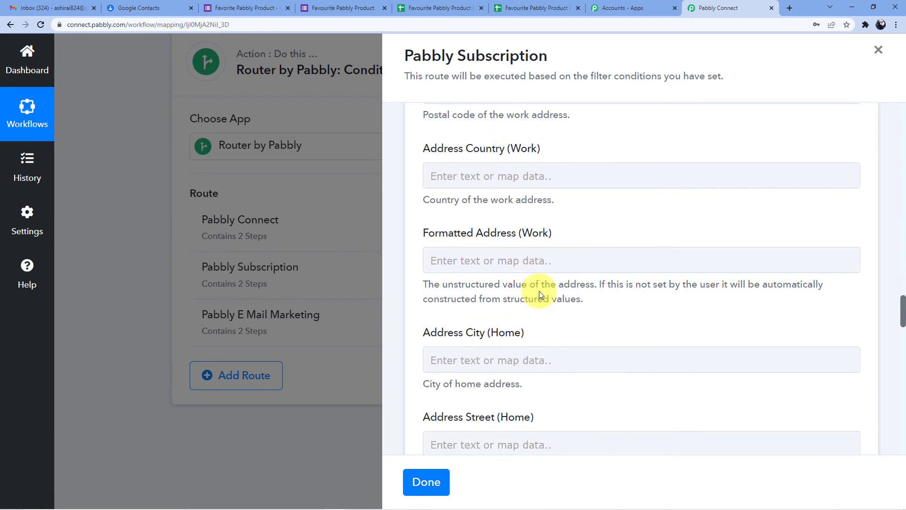
scroll(540, 293, down, 20)
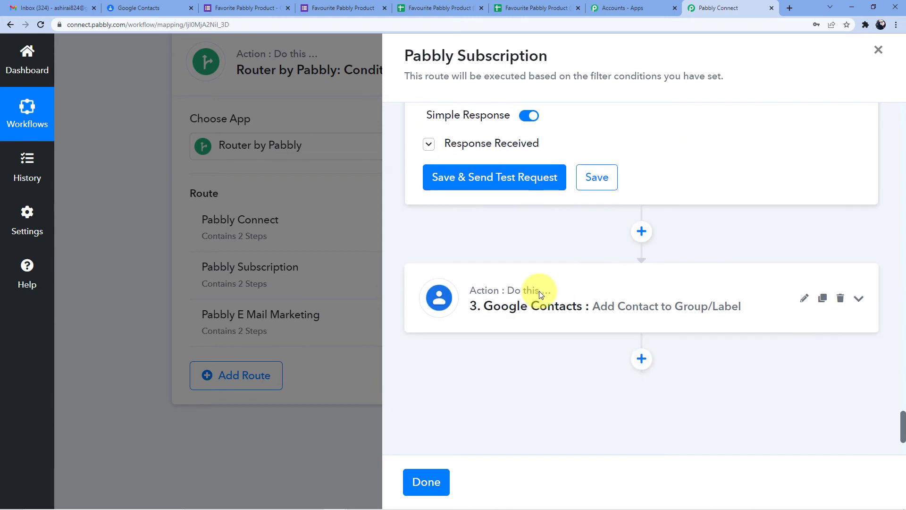
click(597, 179)
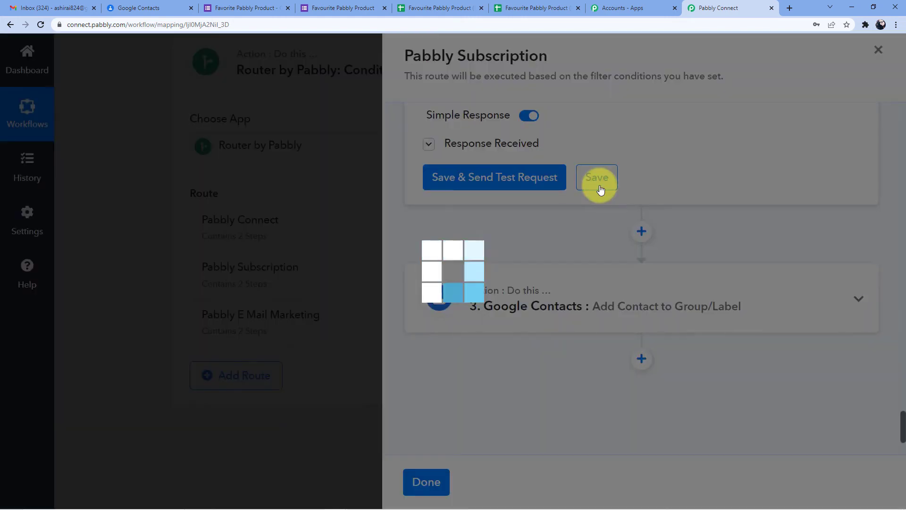
click(476, 336)
Save the Add Contact to Group/Label step and close the Pabbly Subscription route panel
scroll(587, 201, down, 1)
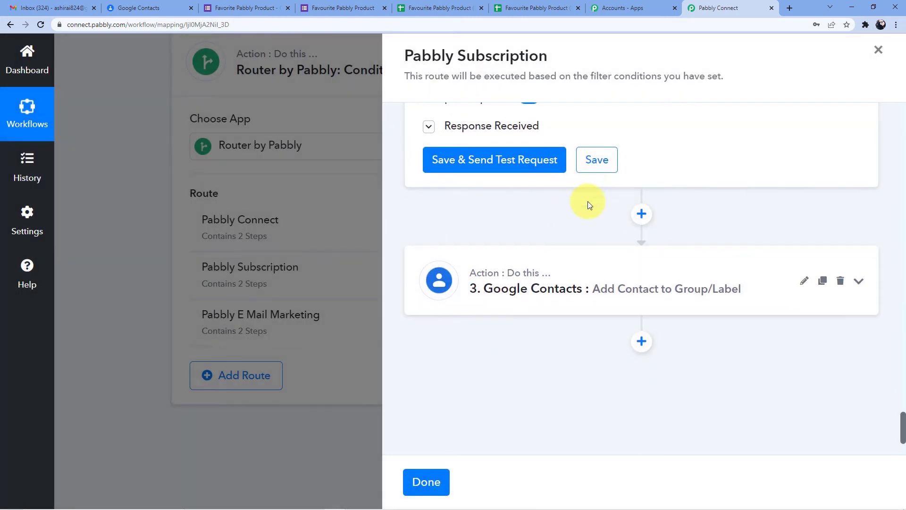
click(570, 226)
scroll(585, 273, down, 7)
scroll(585, 272, down, 2)
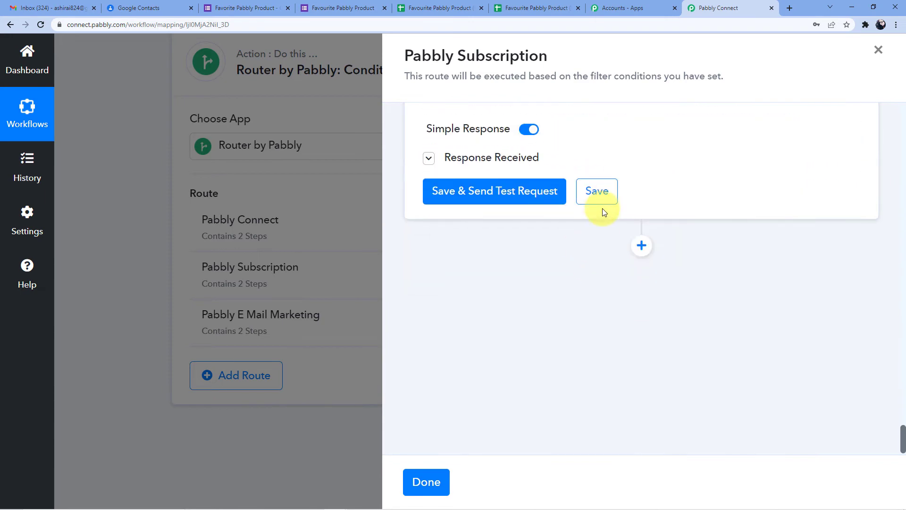
click(600, 198)
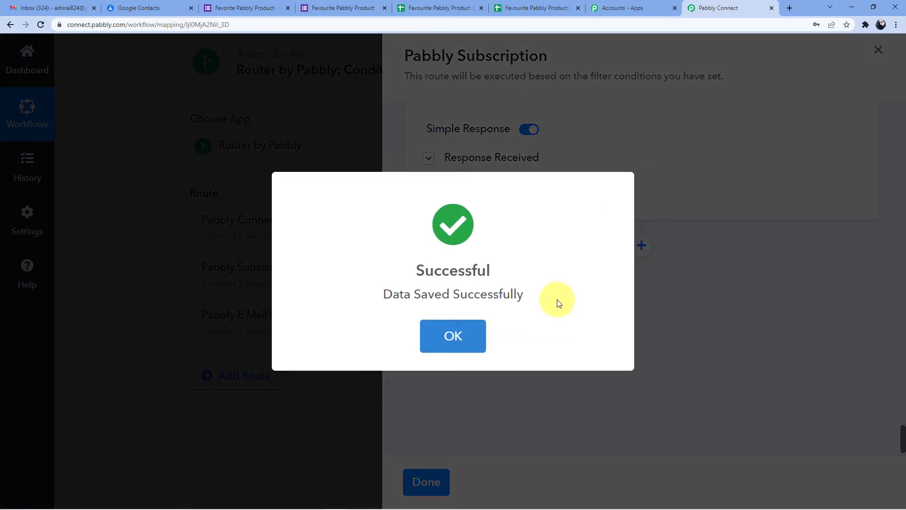
click(467, 314)
click(424, 485)
click(410, 508)
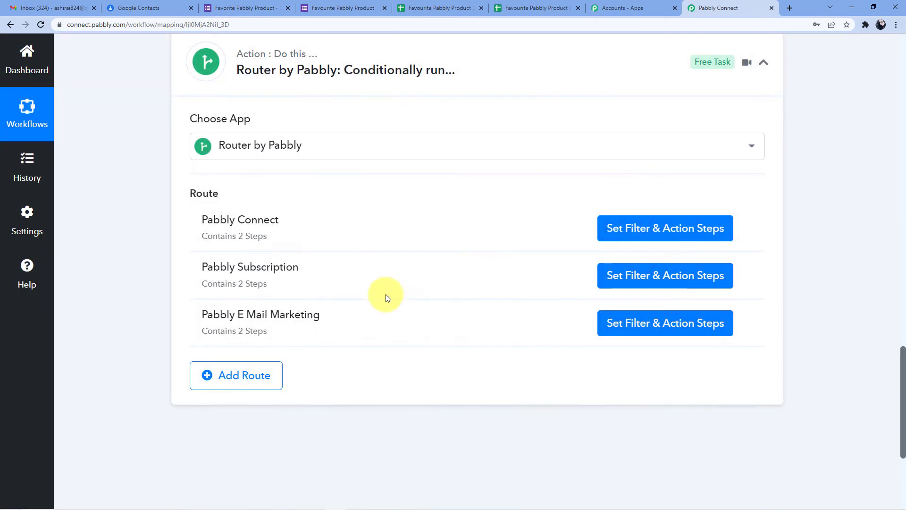
click(171, 4)
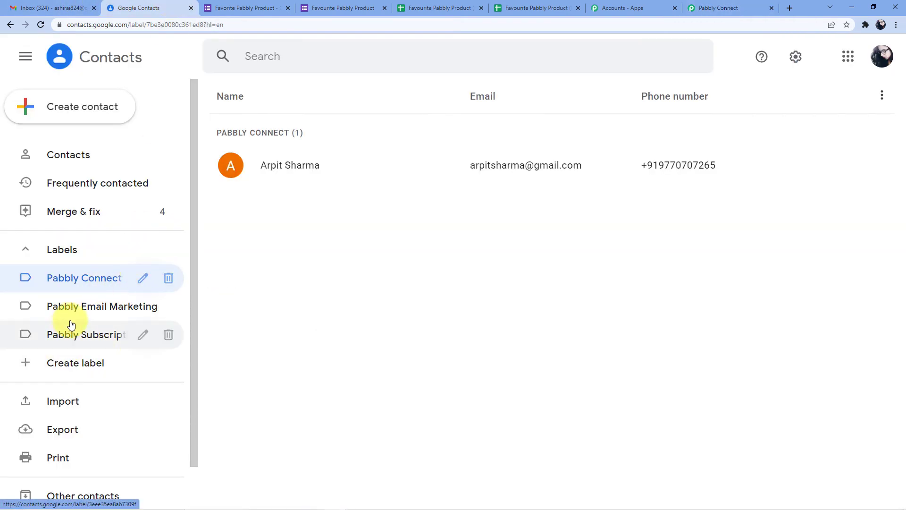
click(77, 306)
click(95, 333)
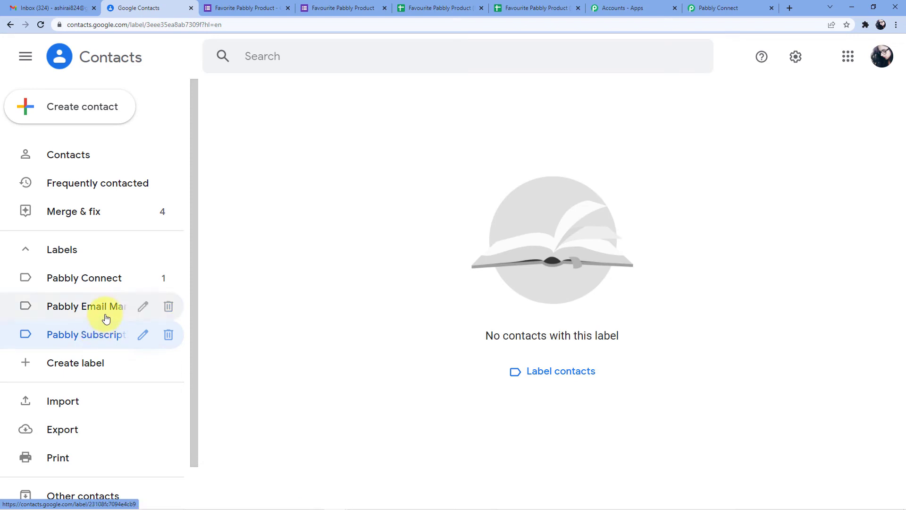
click(699, 8)
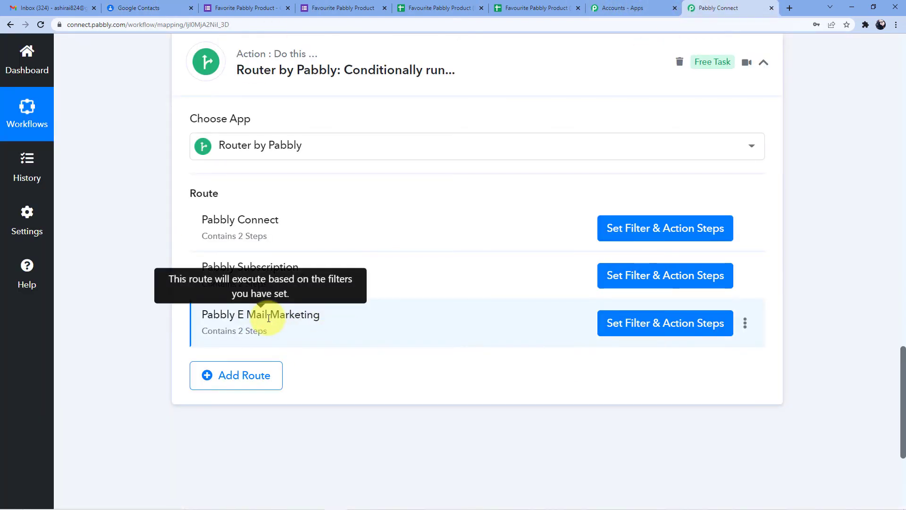
Open the Pabbly E Mail Marketing route's steps, leaving the route name unchanged
click(745, 323)
click(691, 347)
click(615, 209)
click(651, 321)
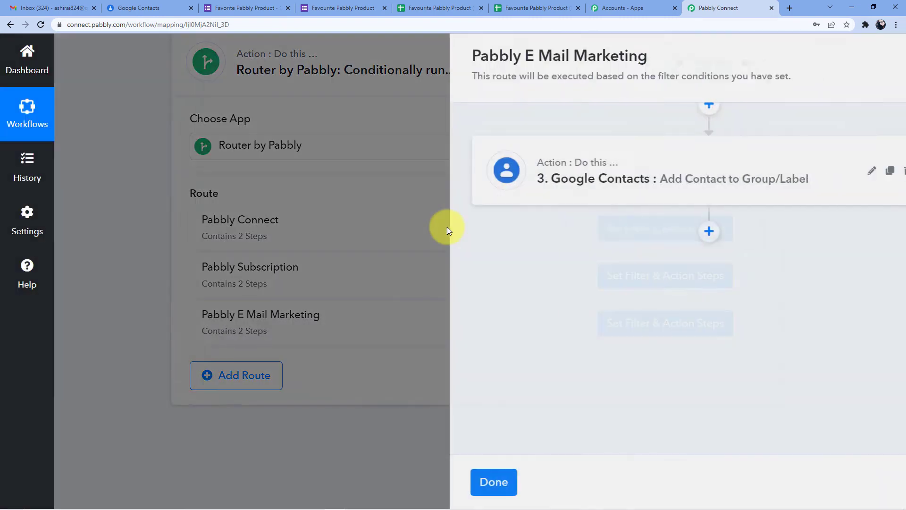
scroll(604, 250, up, 5)
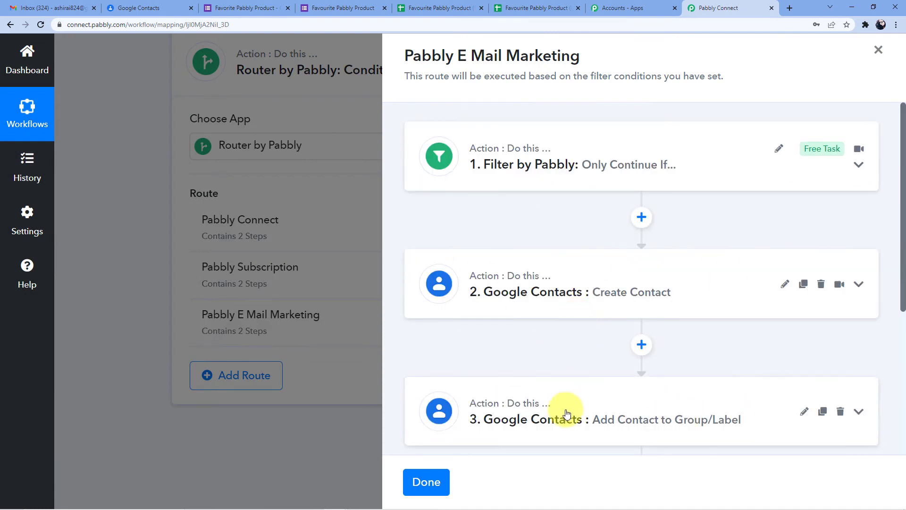
Replace the filter's old Pabbly Connect value with the Email Marketing product option
click(587, 163)
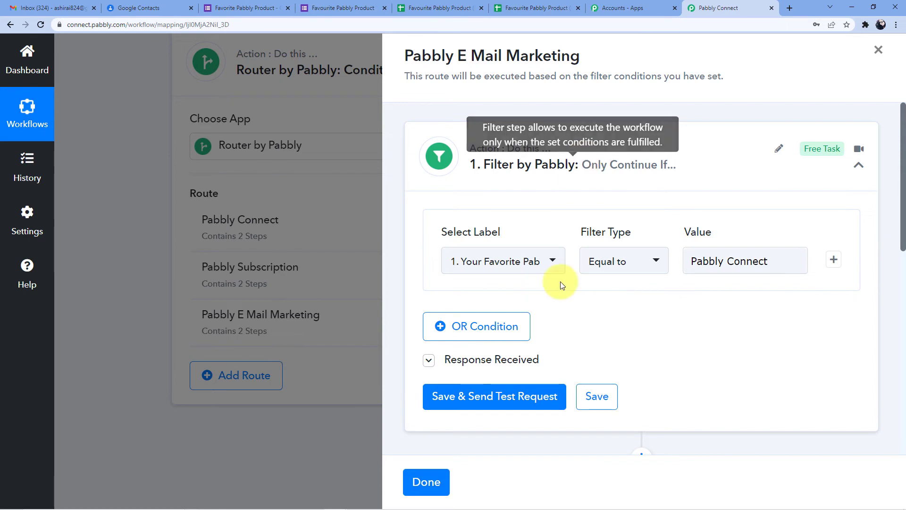
drag(778, 261, 661, 273)
key(BackSpace)
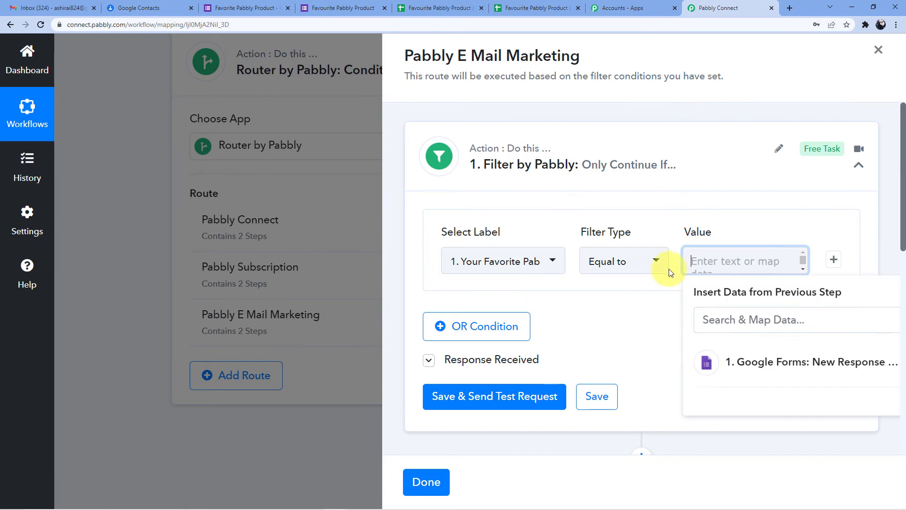
click(247, 7)
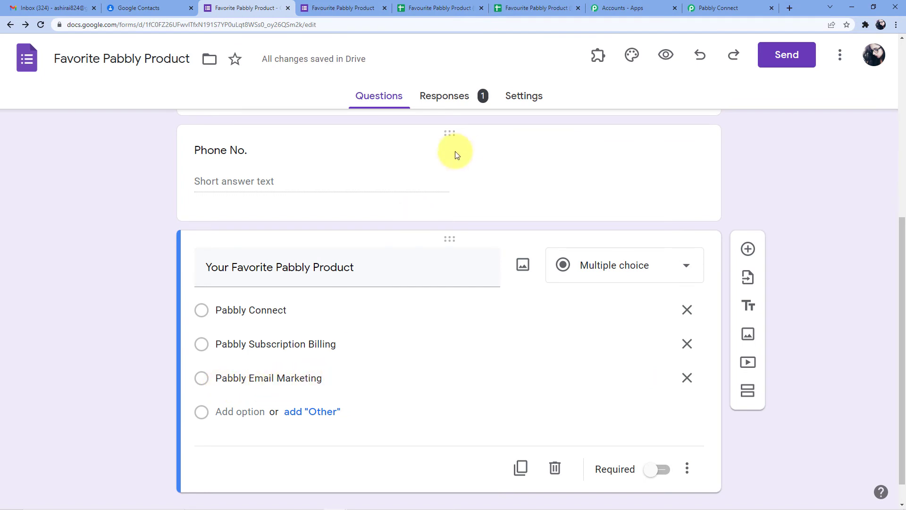
click(731, 5)
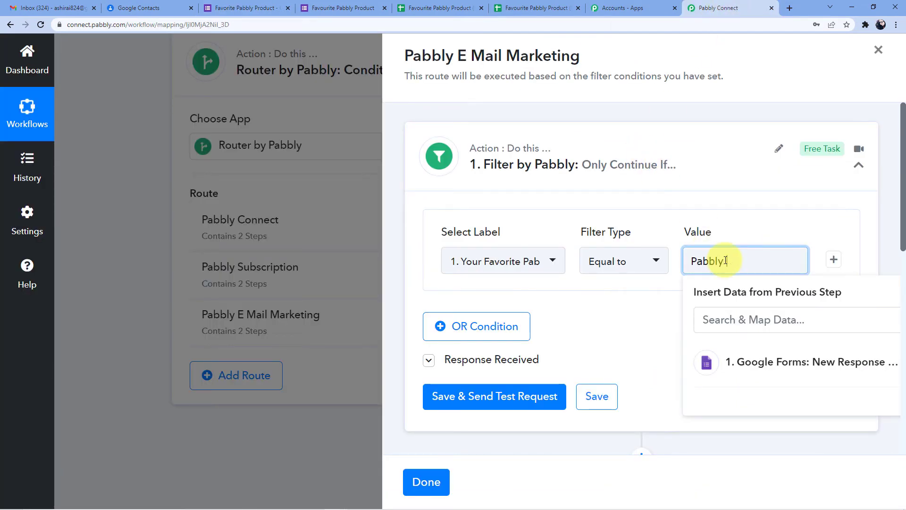
text(ketinbg)
key(BackSpace)
key(BackSpace)
text(n)
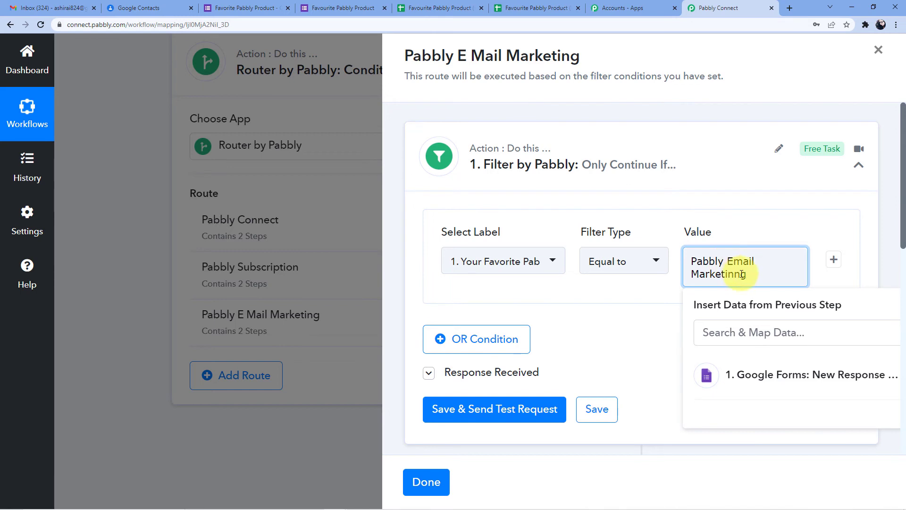
click(779, 235)
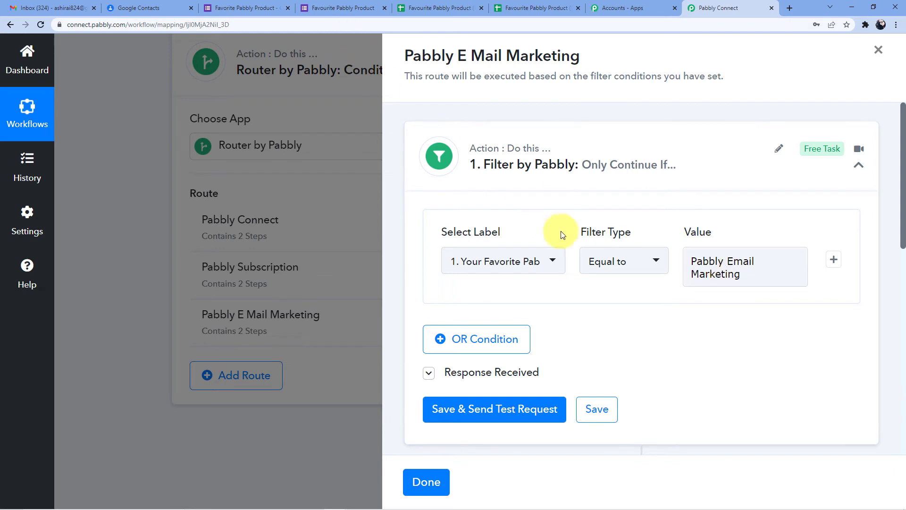
Compare the value with the form's option wording, then save the filter condition
click(329, 4)
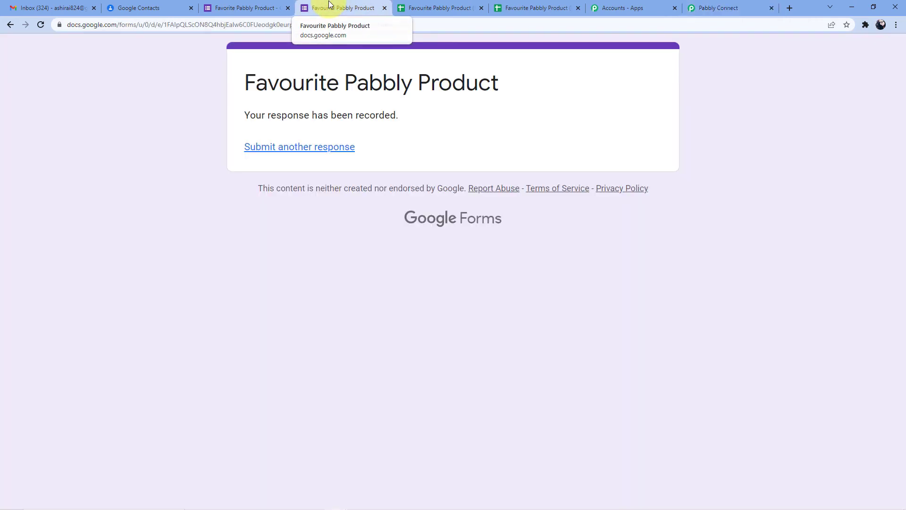
click(255, 6)
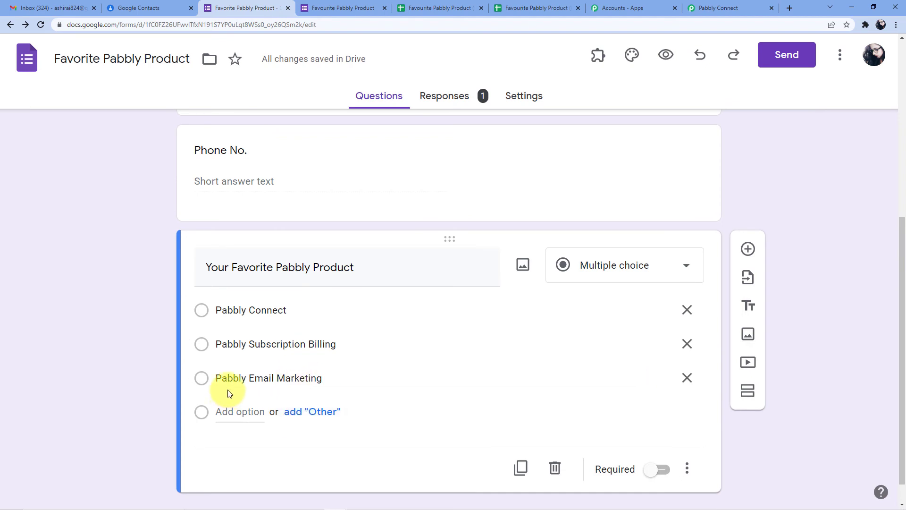
click(736, 8)
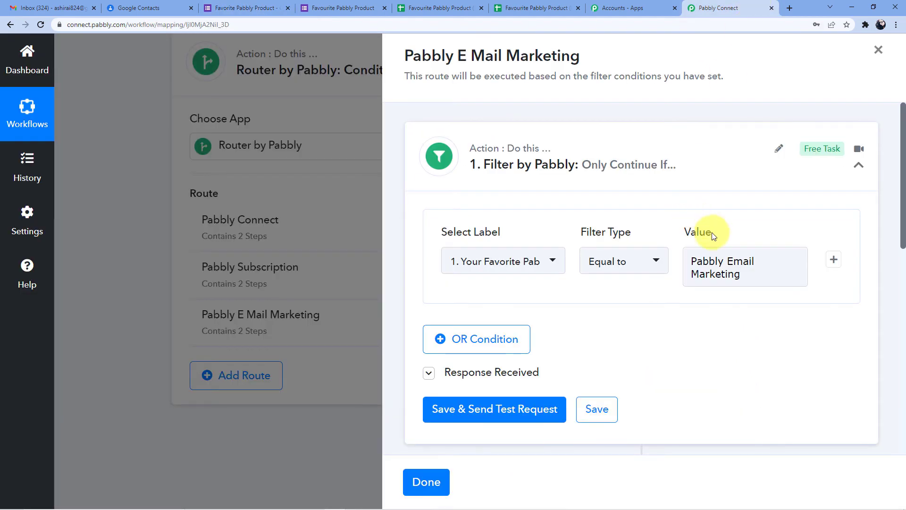
scroll(644, 256, down, 1)
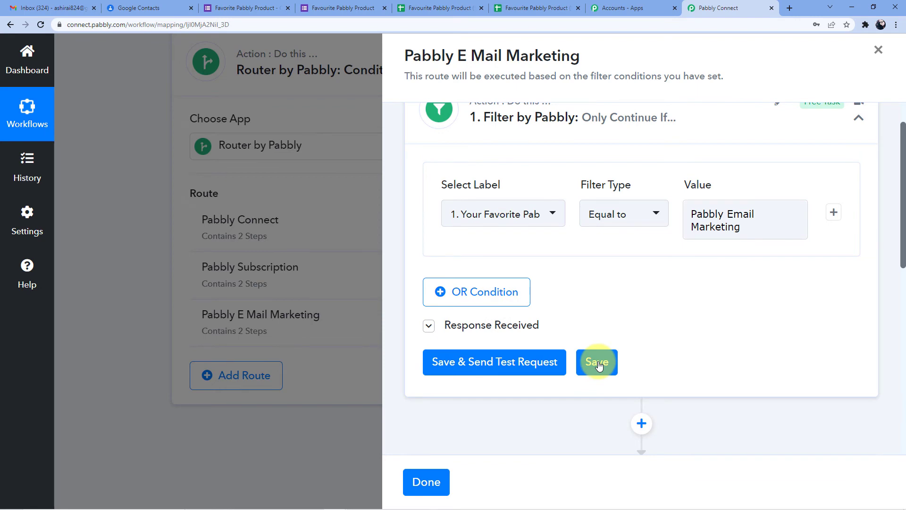
click(597, 362)
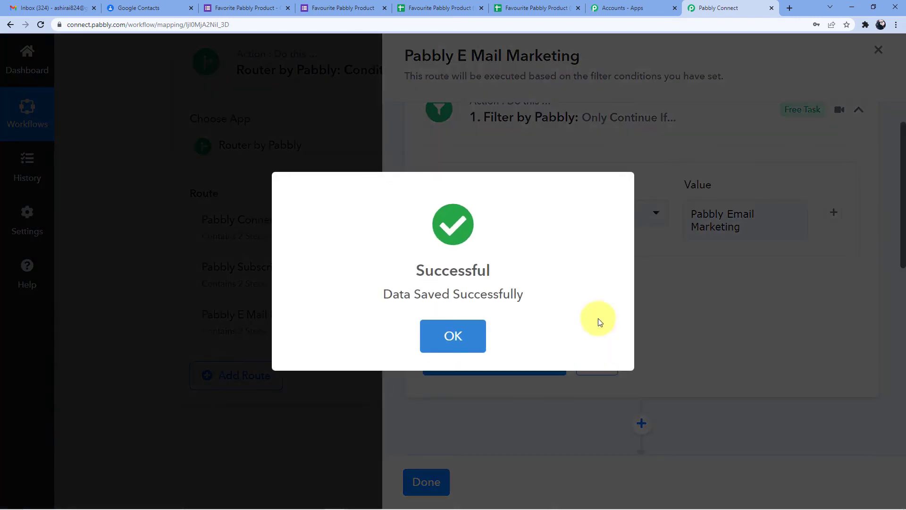
click(480, 334)
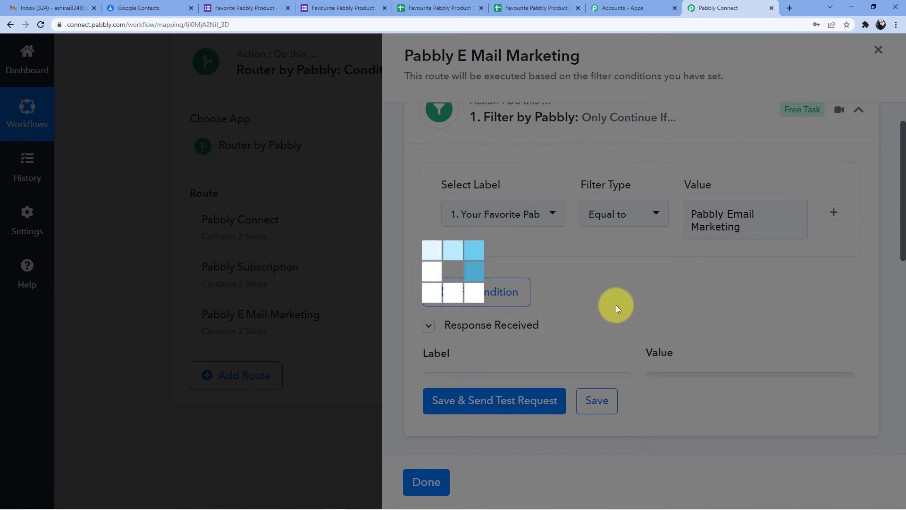
Save the route's Create Contact step without changes
scroll(616, 305, down, 4)
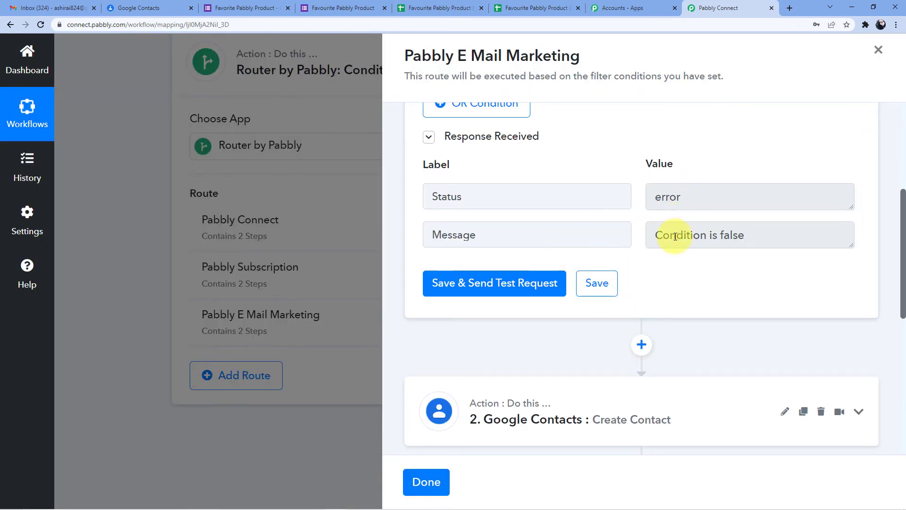
scroll(676, 236, down, 4)
click(539, 250)
scroll(581, 329, down, 2)
scroll(579, 328, up, 5)
scroll(578, 321, down, 4)
scroll(576, 315, down, 8)
scroll(562, 314, down, 20)
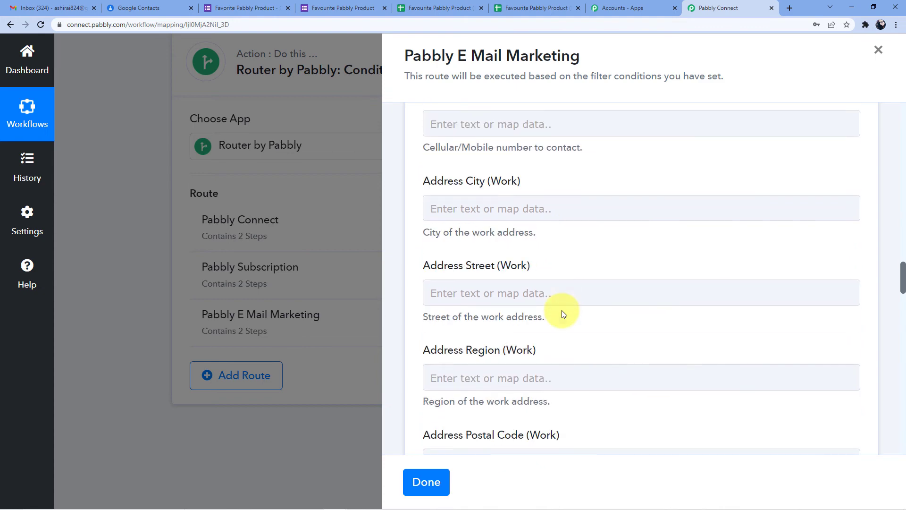
scroll(561, 310, down, 10)
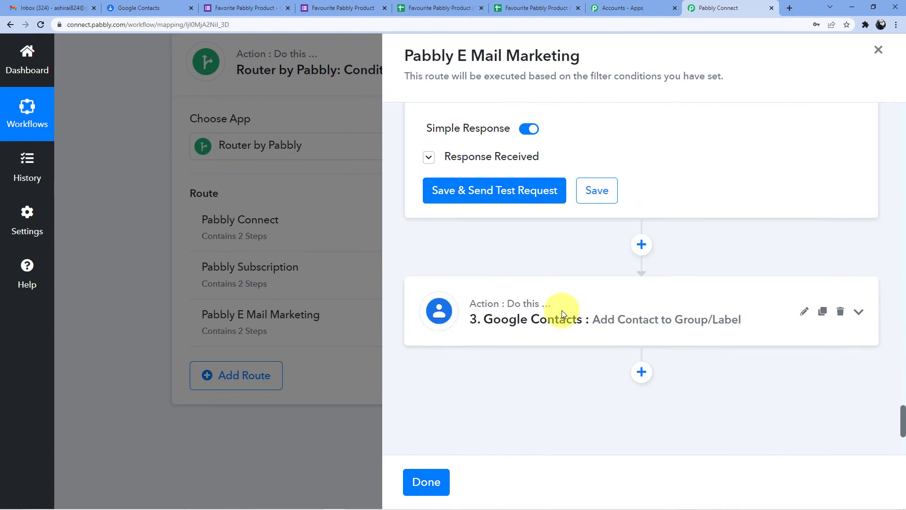
scroll(592, 249, up, 4)
click(597, 272)
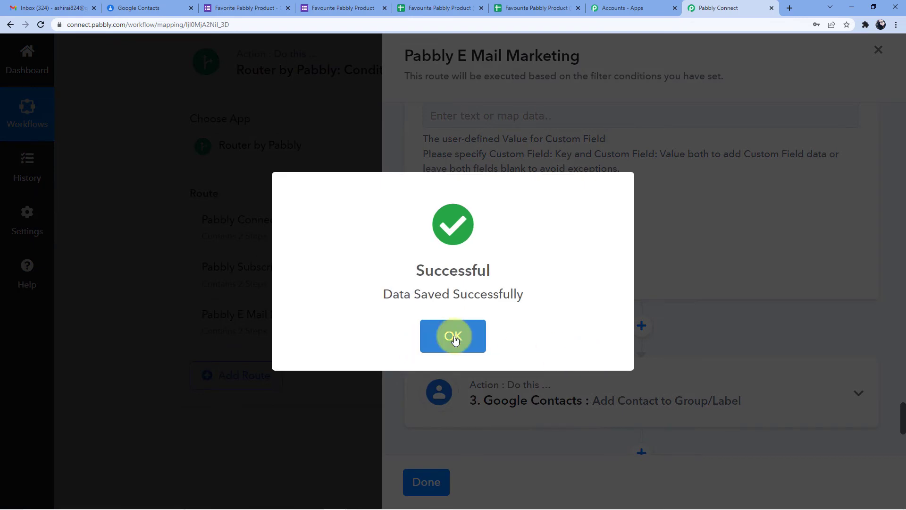
click(454, 339)
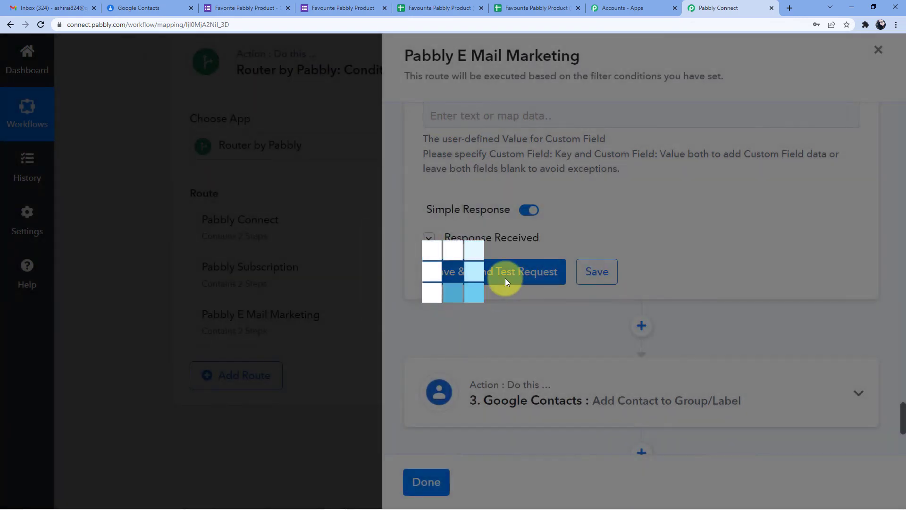
Save the Add Contact to Group/Label step and return to the three-route list
scroll(529, 287, down, 5)
click(555, 210)
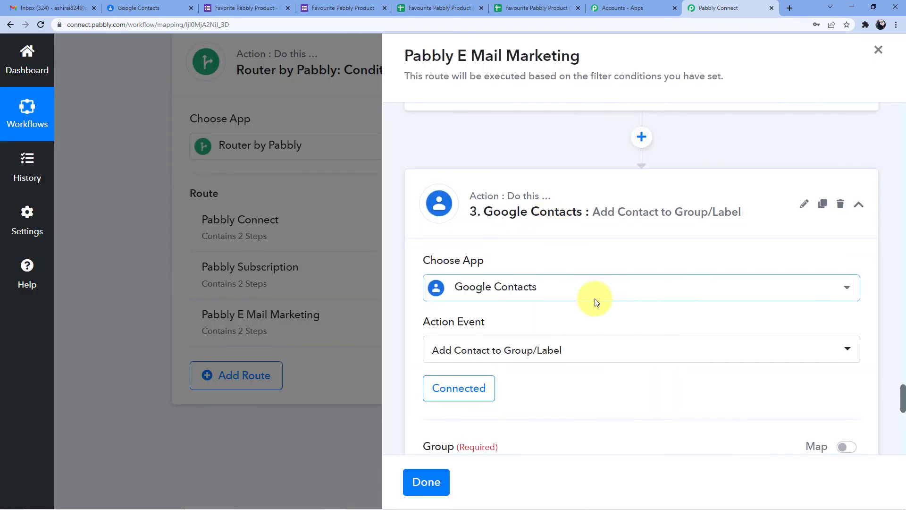
scroll(592, 299, down, 10)
scroll(592, 299, up, 4)
click(596, 366)
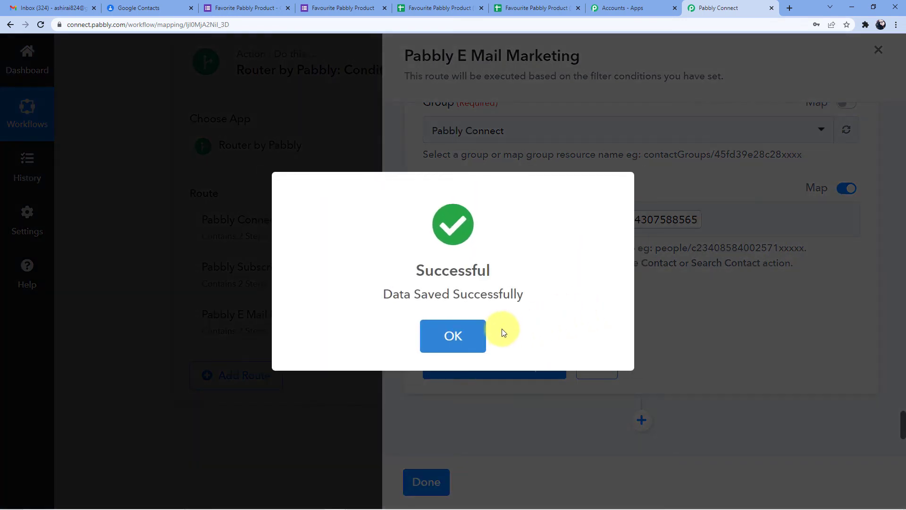
click(454, 330)
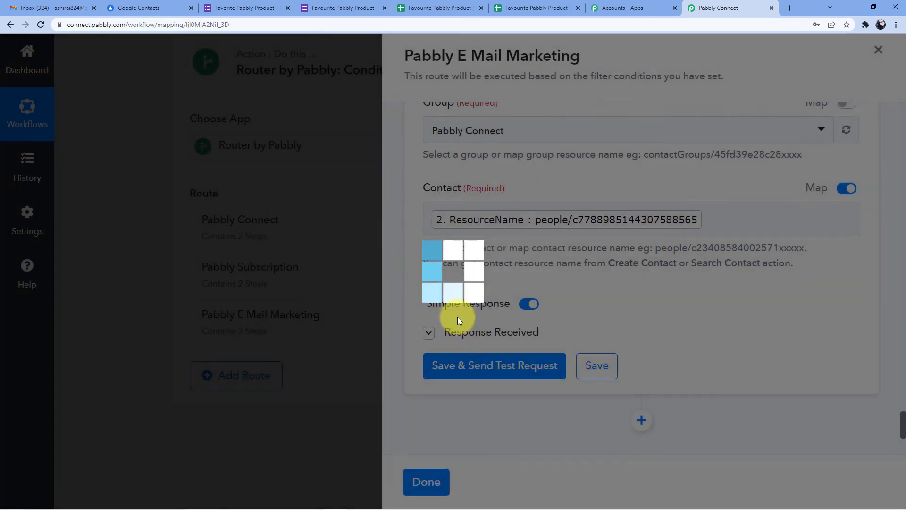
click(371, 257)
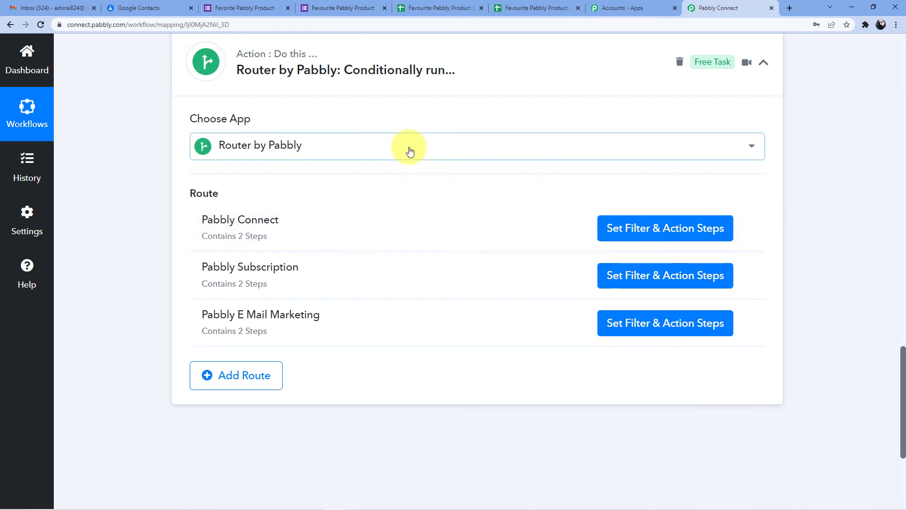
Check the Pabbly Connect label's contacts, then load a blank copy of the form
click(146, 8)
click(121, 278)
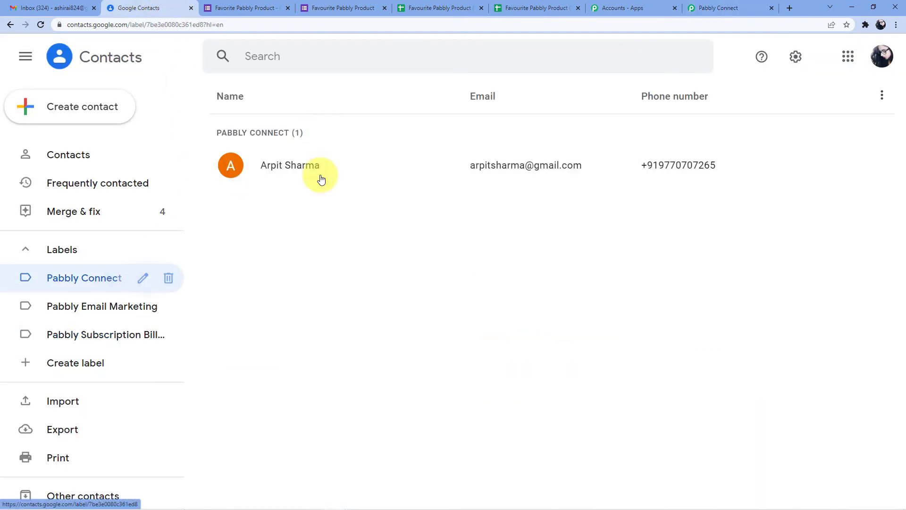
click(338, 7)
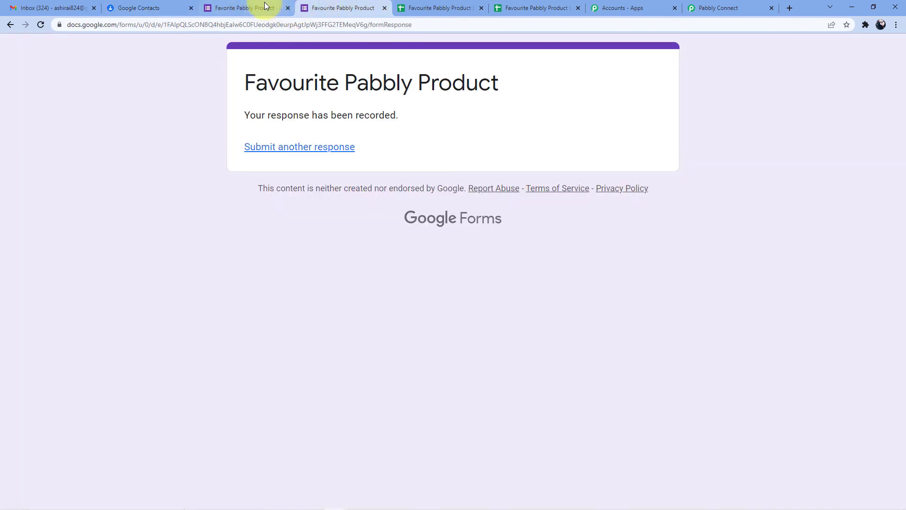
click(264, 5)
click(366, 6)
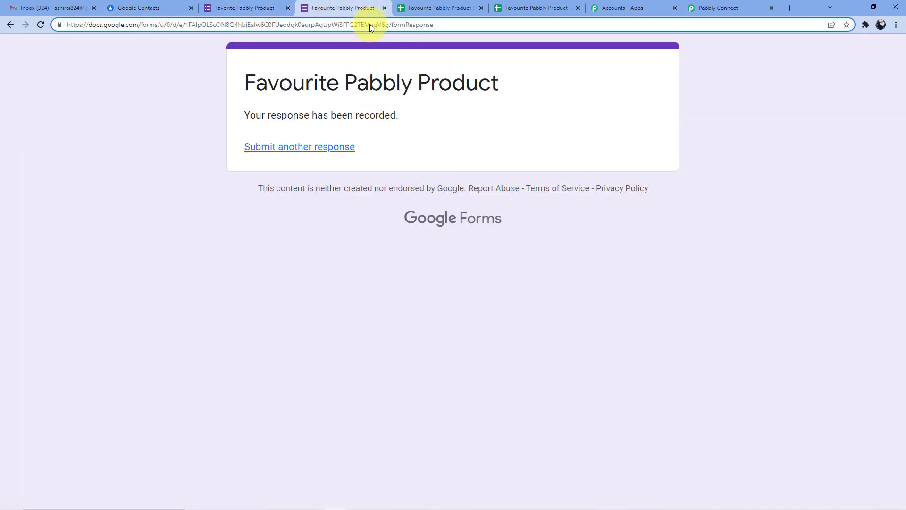
double_click(370, 24)
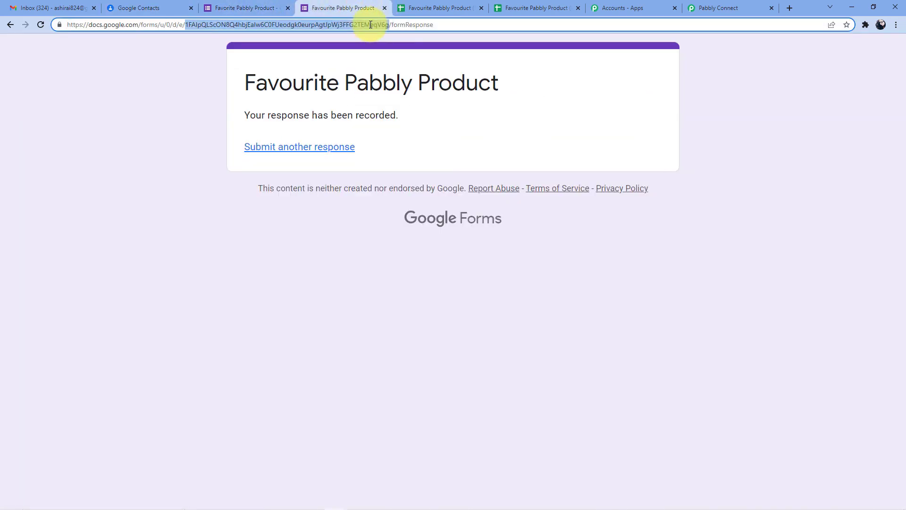
triple_click(460, 25)
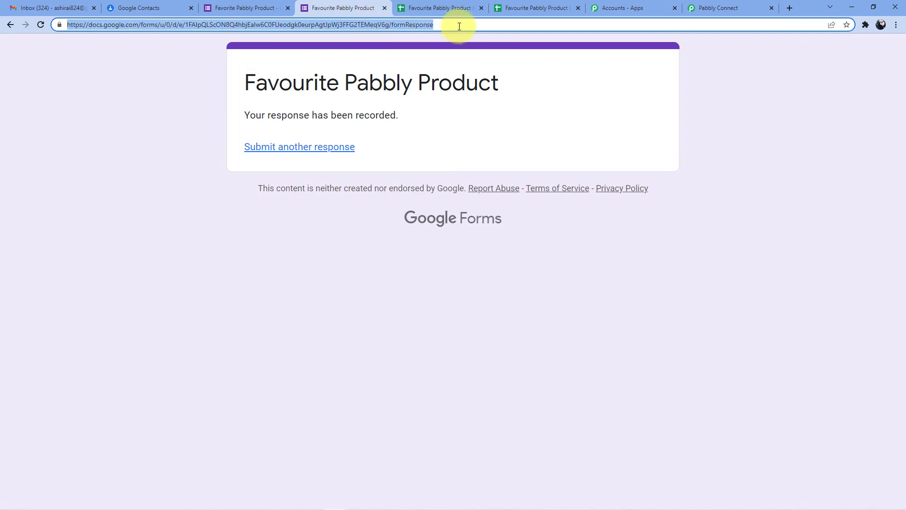
key(shift+Return)
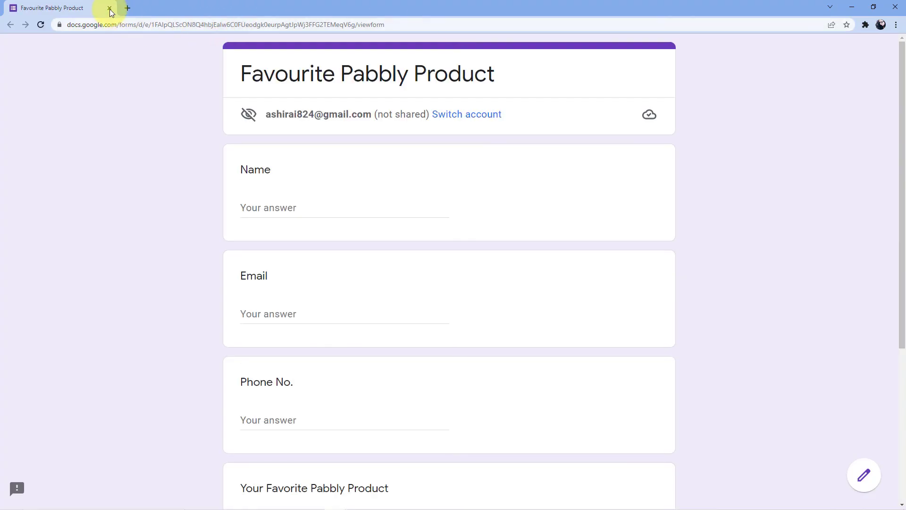
click(110, 9)
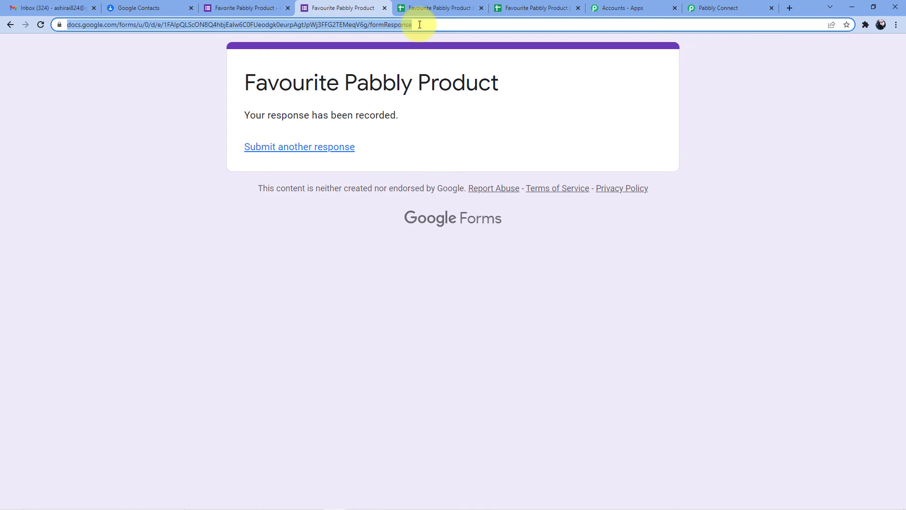
key(Return)
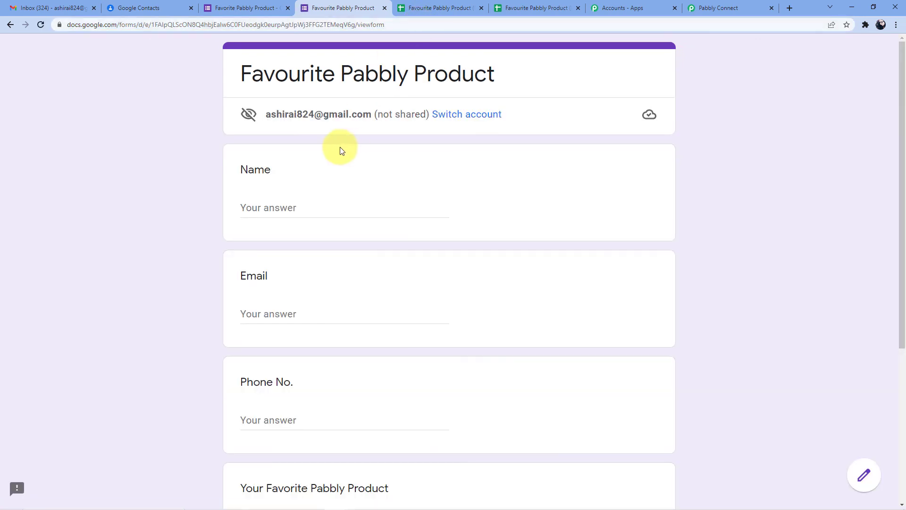
Fill in the respondent's name, e-mail and phone number from a saved suggestion
click(313, 207)
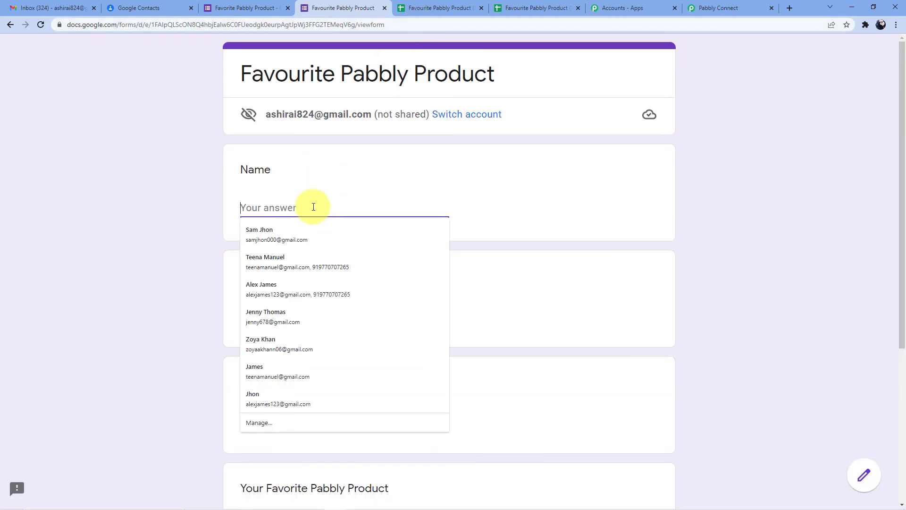
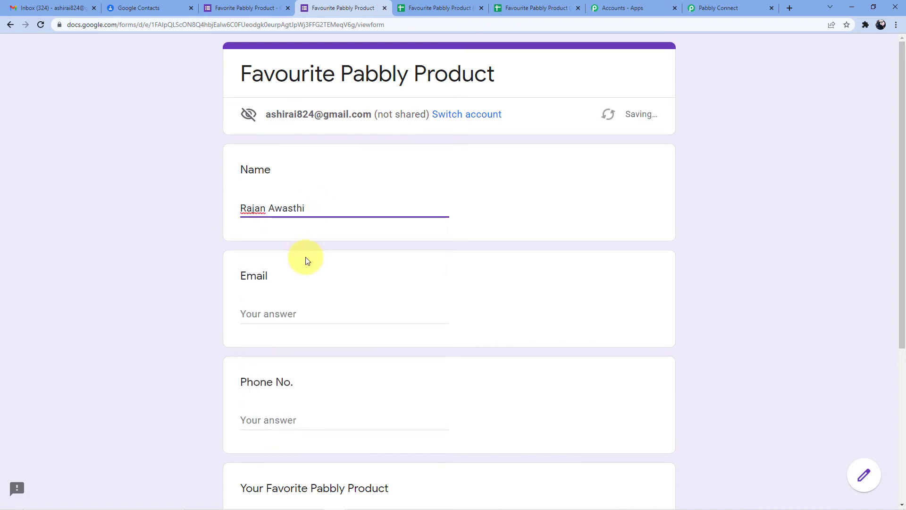
click(267, 315)
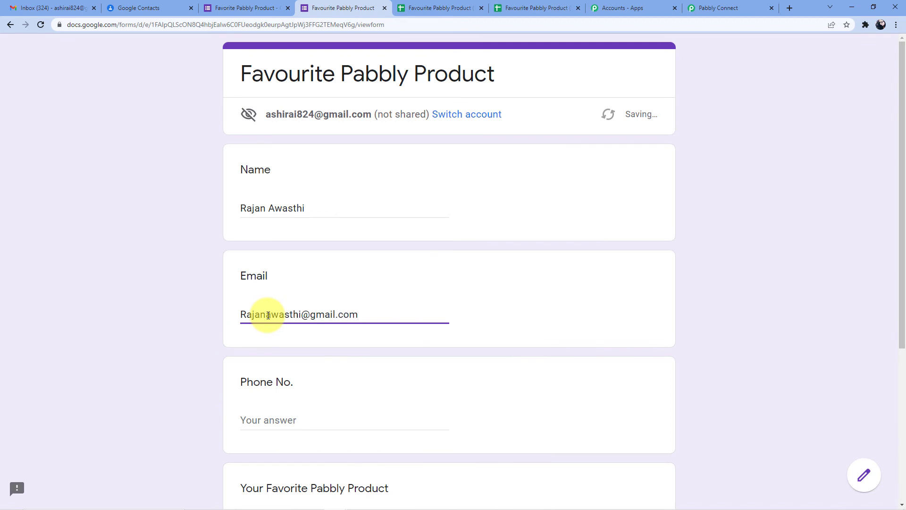
scroll(268, 314, down, 3)
click(269, 281)
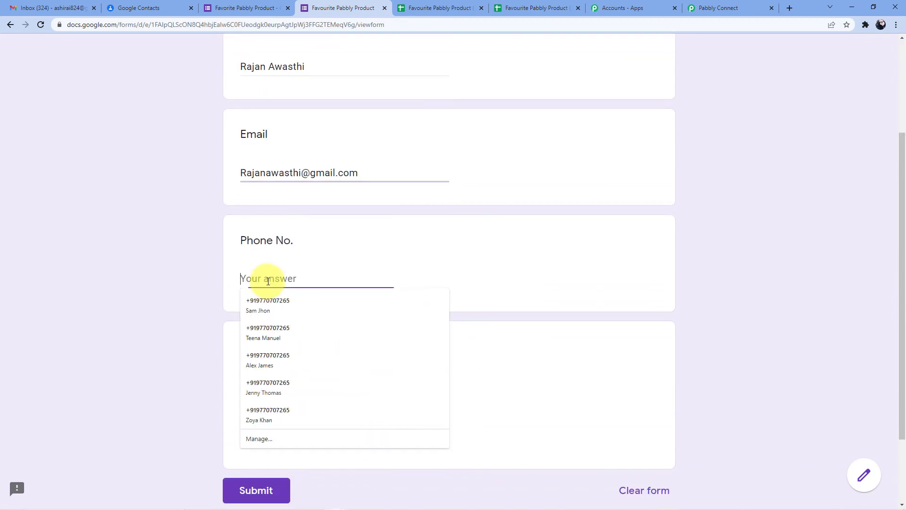
click(276, 336)
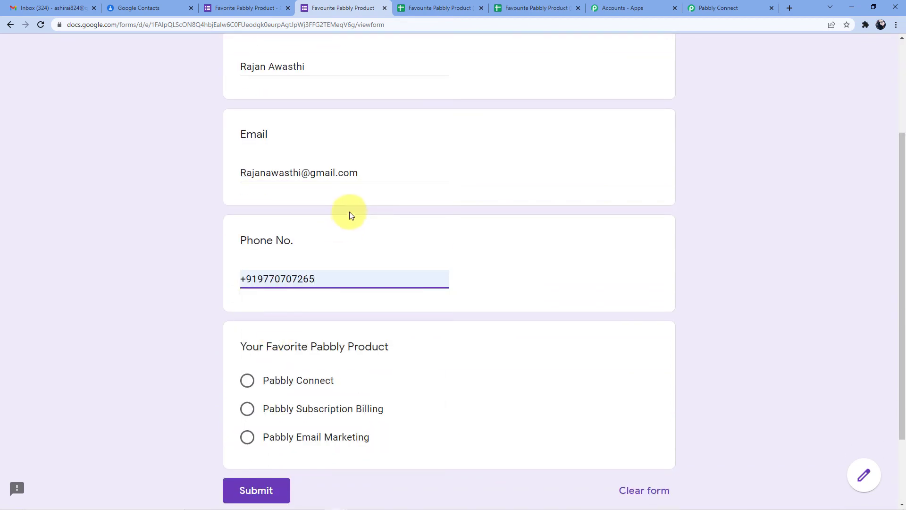
Choose Pabbly Subscription Billing as the favourite product and submit the response
scroll(355, 210, down, 1)
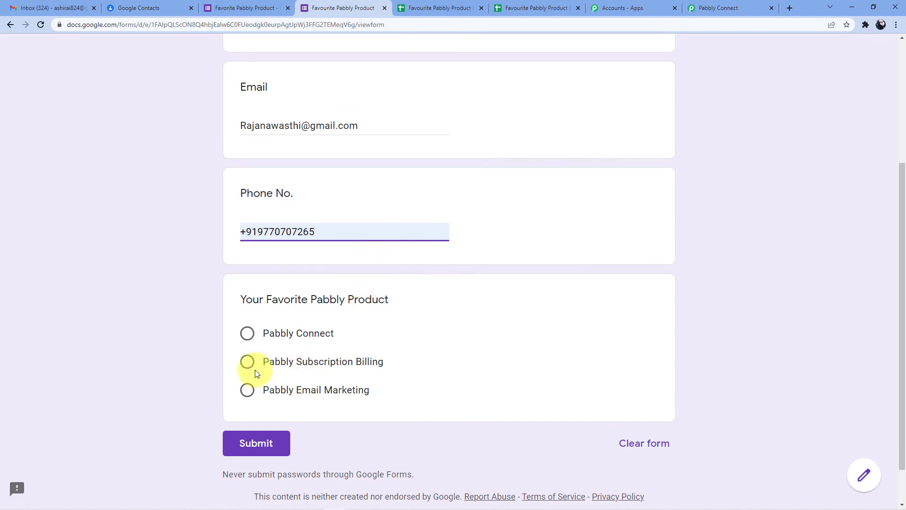
click(255, 372)
scroll(309, 378, down, 1)
scroll(309, 377, down, 1)
click(263, 398)
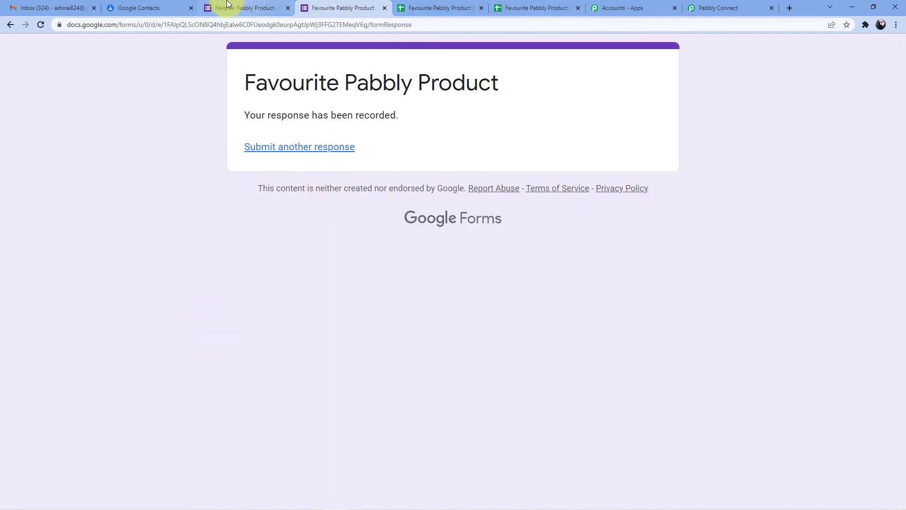
click(172, 8)
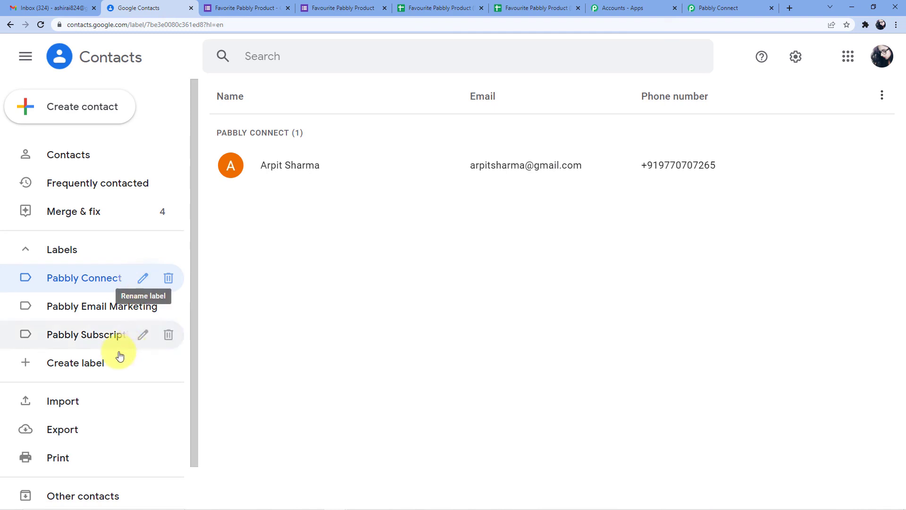
click(99, 336)
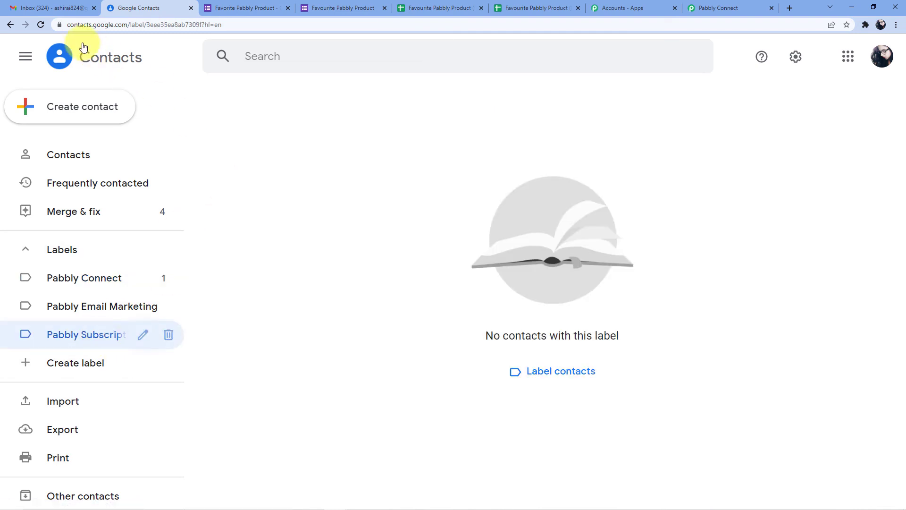
click(40, 25)
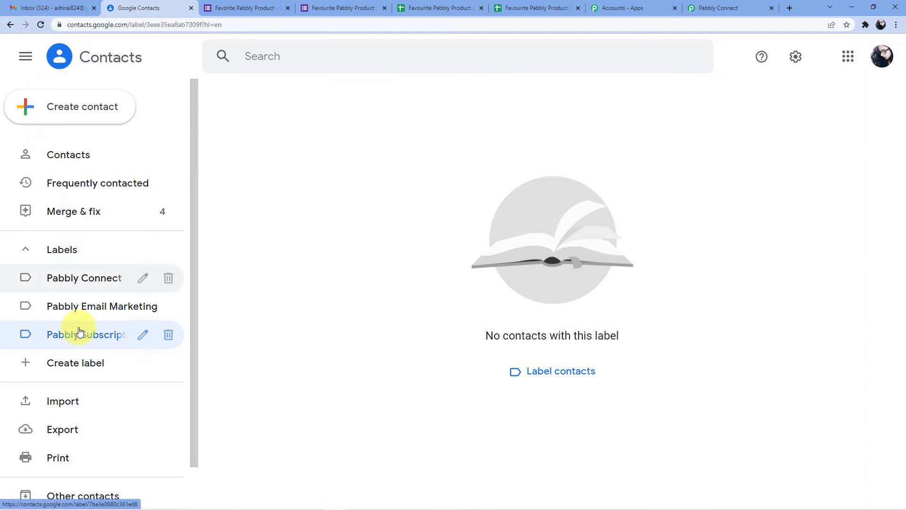
click(94, 339)
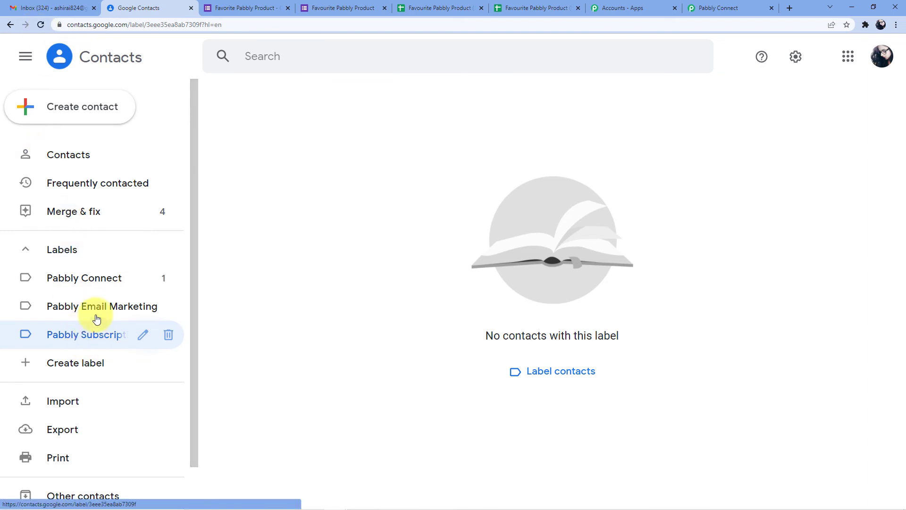
click(104, 288)
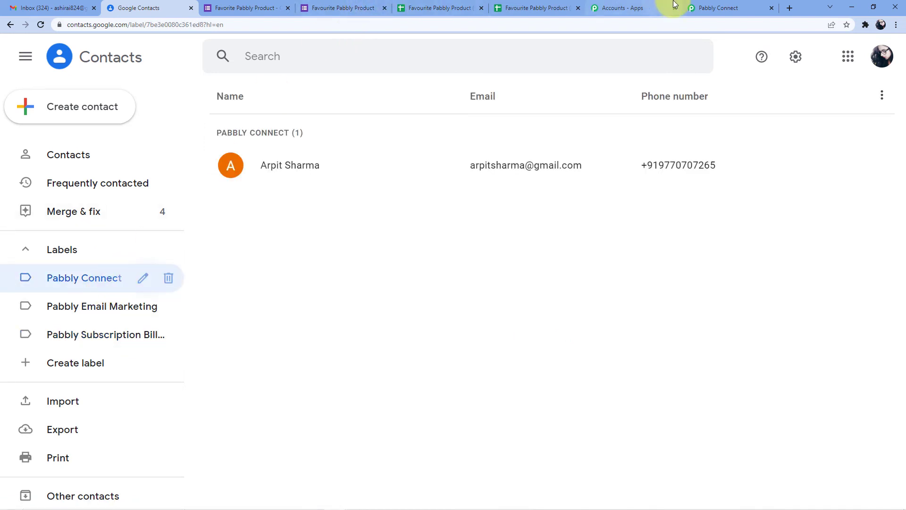
click(705, 7)
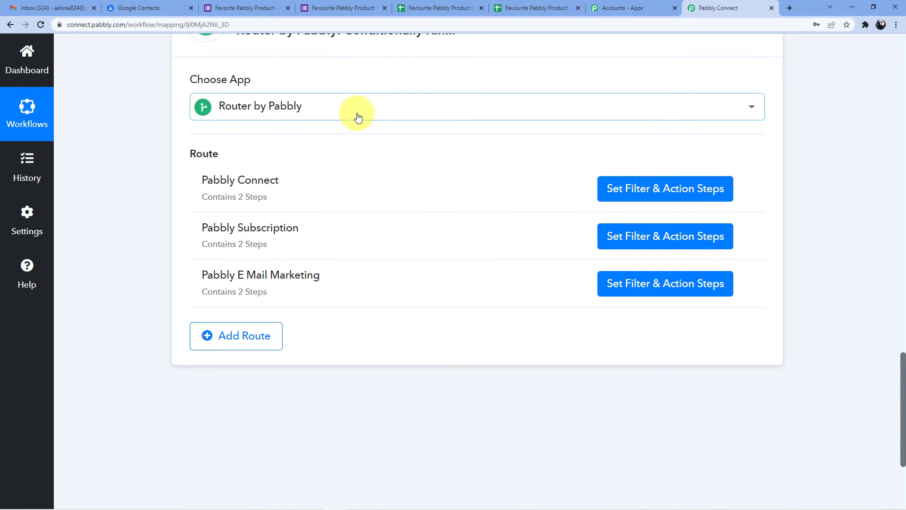
Open the Pabbly Subscription route's steps and expand its add-contact-to-label step
scroll(349, 142, down, 1)
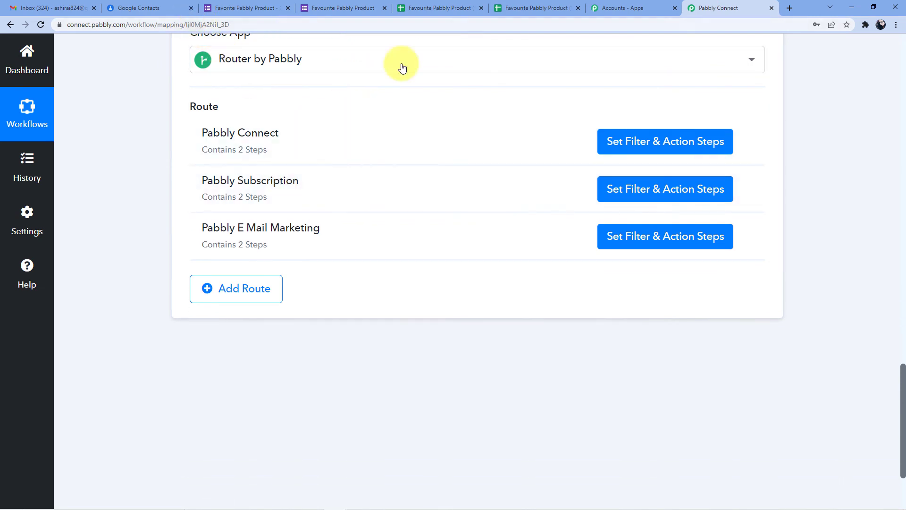
click(639, 188)
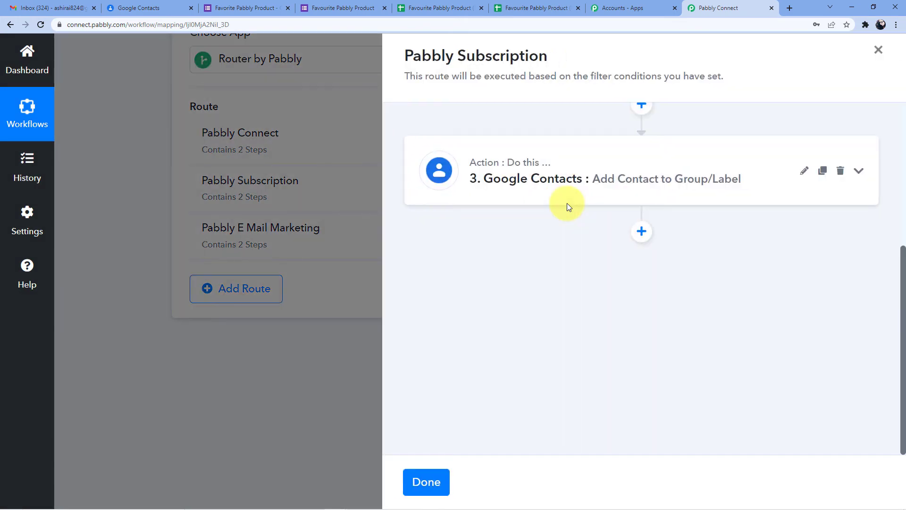
mouse_move(528, 166)
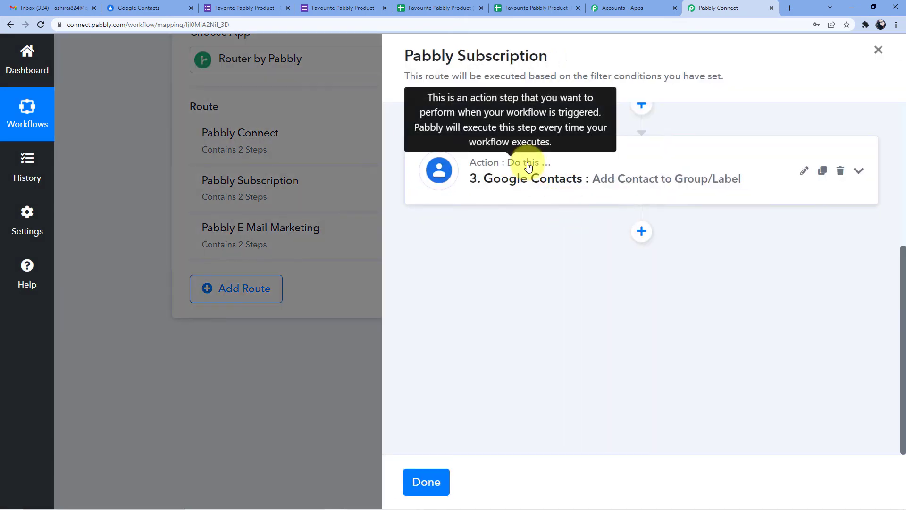
scroll(522, 250, up, 5)
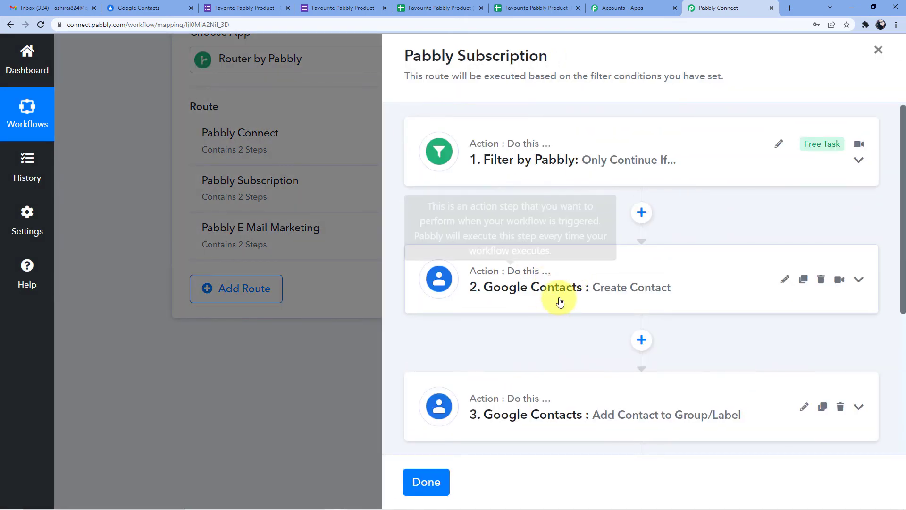
scroll(559, 303, down, 3)
click(542, 281)
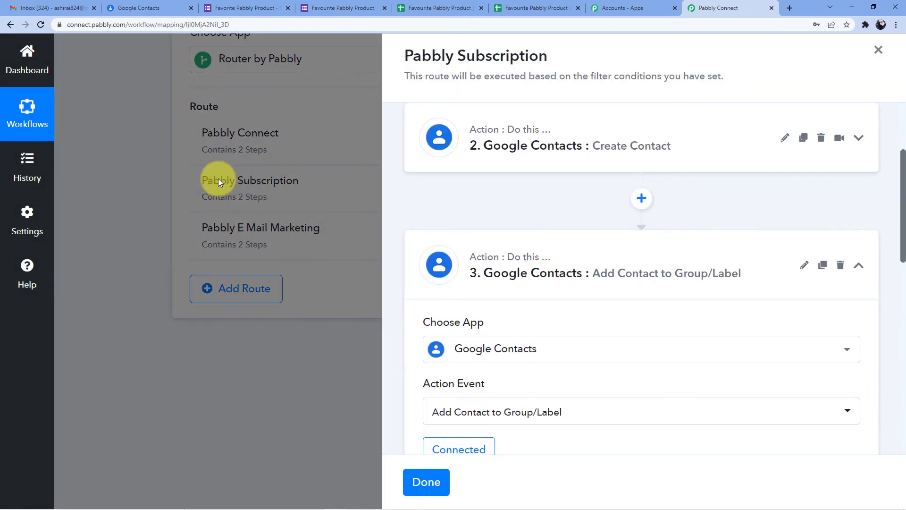
Clear the Group field's mapped group id and switch it back to list selection
scroll(543, 227, down, 7)
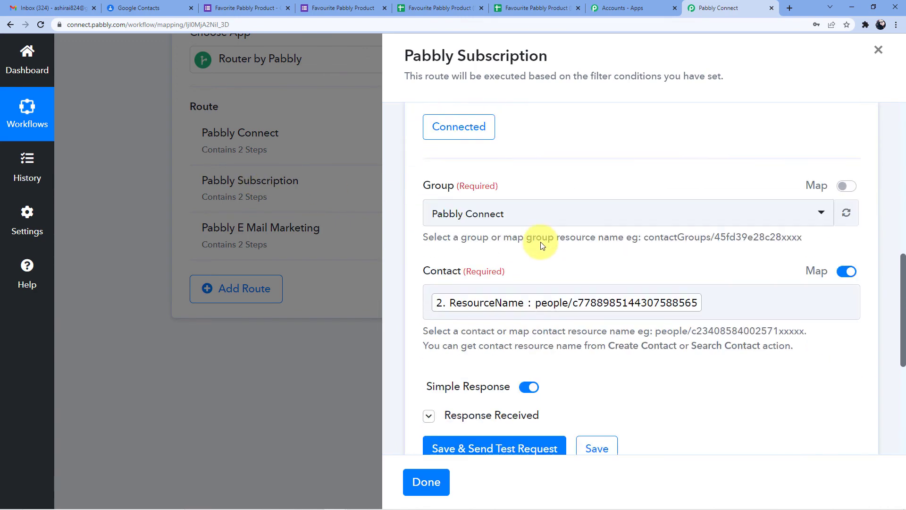
click(499, 213)
click(744, 215)
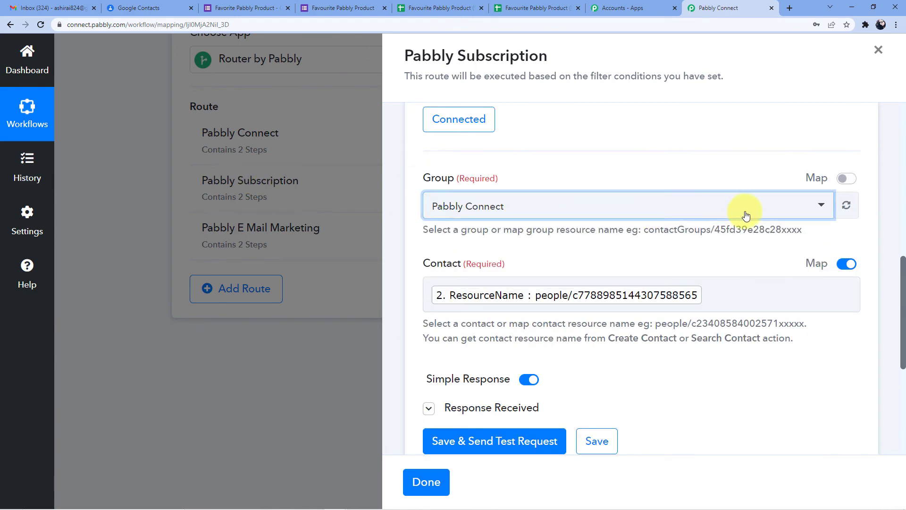
click(847, 178)
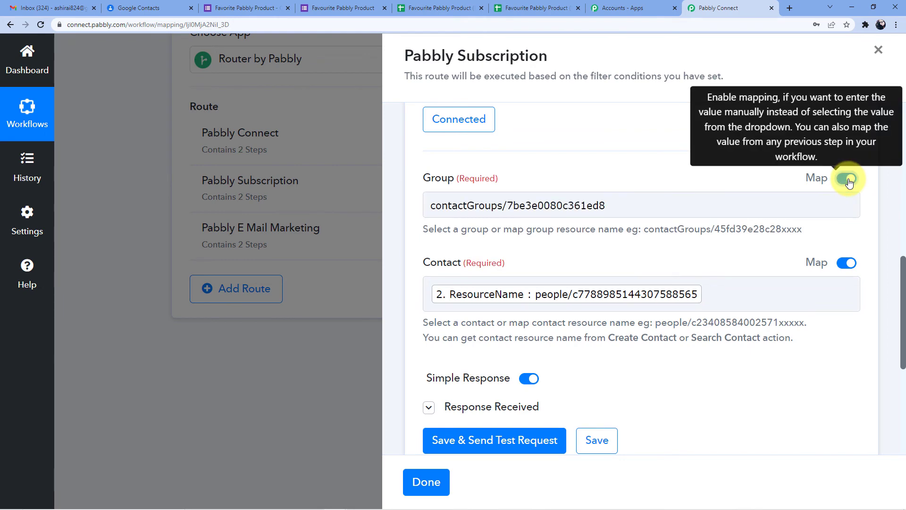
drag(795, 209, 410, 208)
key(BackSpace)
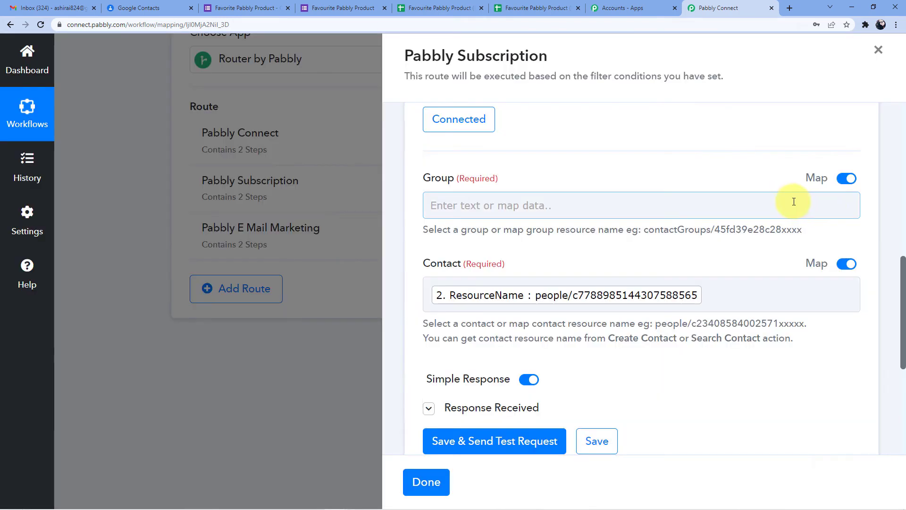
click(847, 178)
scroll(851, 156, down, 1)
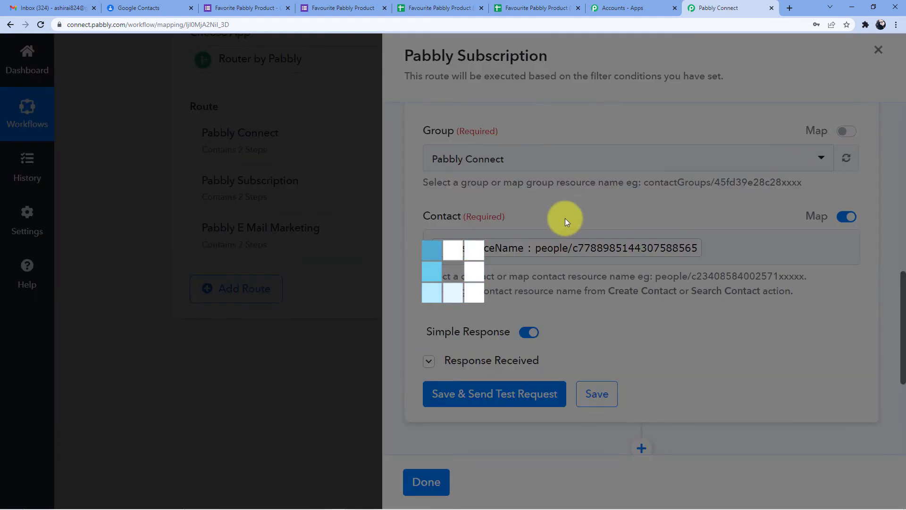
scroll(550, 238, up, 3)
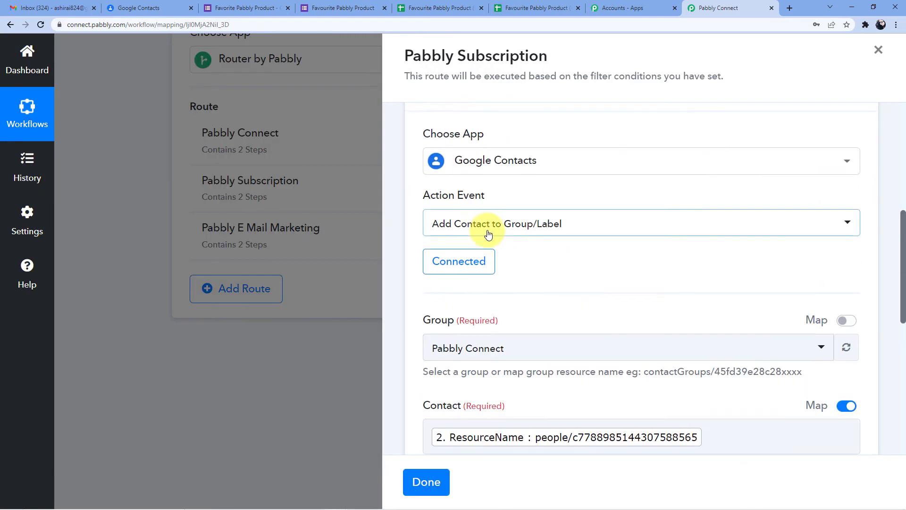
Keep the existing Google Contacts connection and pick Pabbly Subscription Billing as the group
click(486, 218)
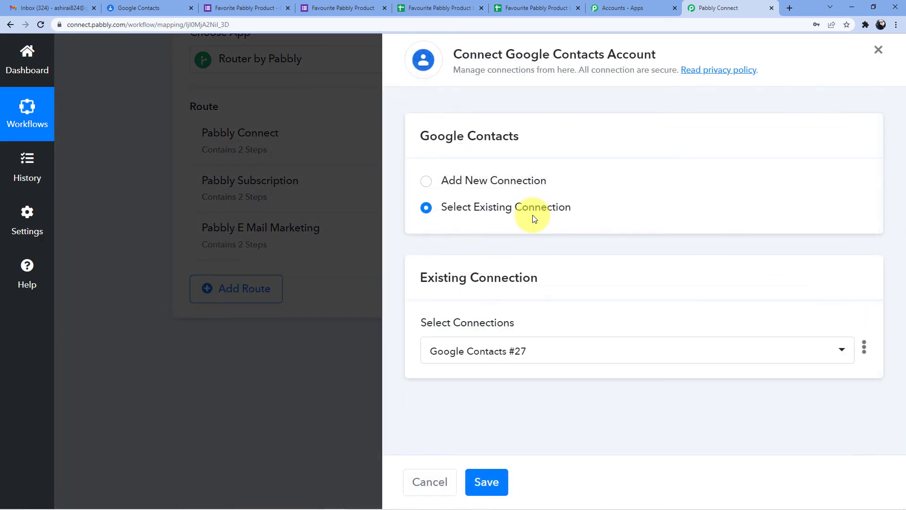
click(471, 483)
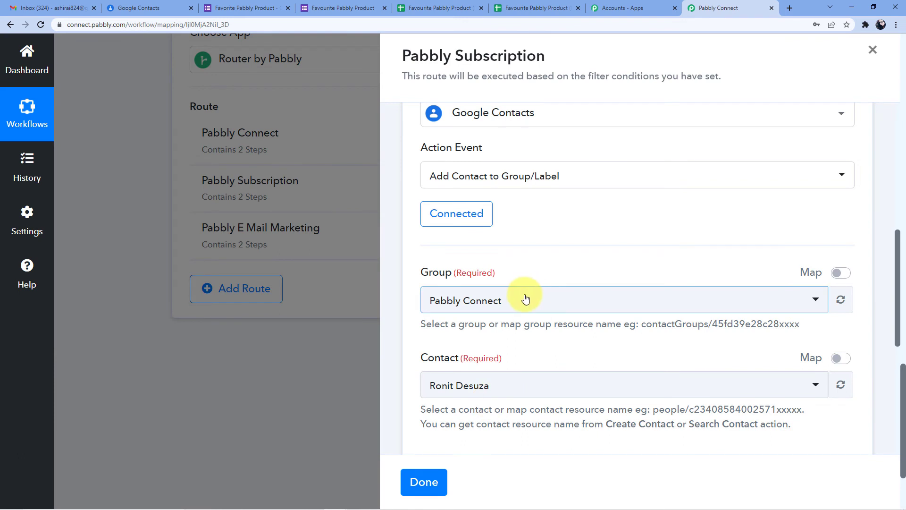
click(523, 298)
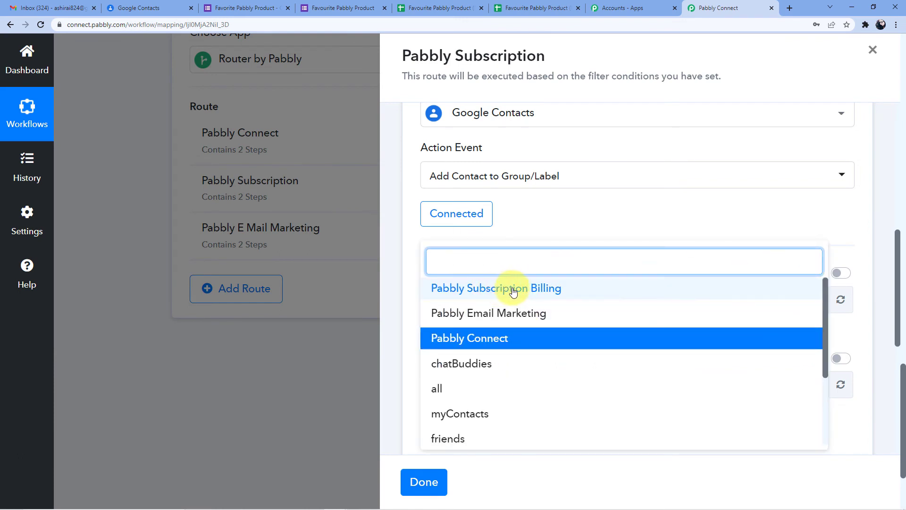
click(522, 292)
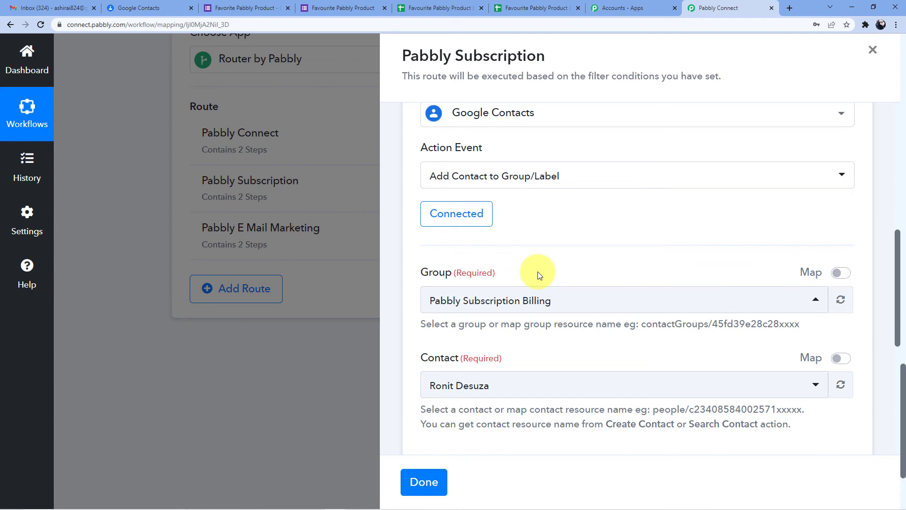
Map Contact to the Create Contact step's ResourceName and save the step
scroll(540, 275, down, 2)
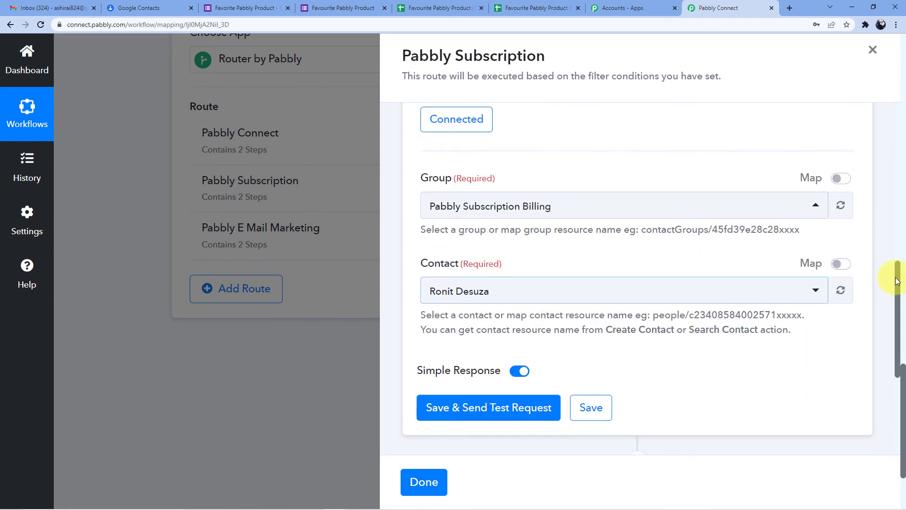
click(840, 263)
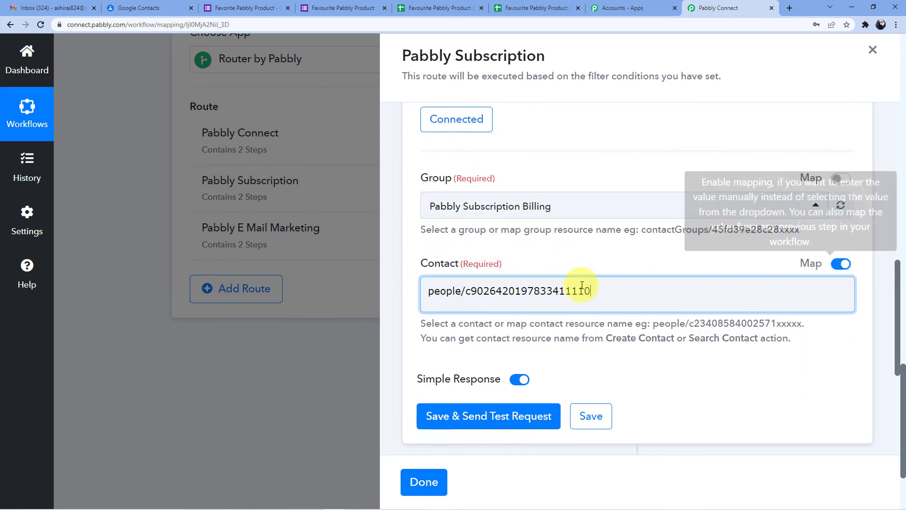
drag(653, 289, 417, 309)
key(BackSpace)
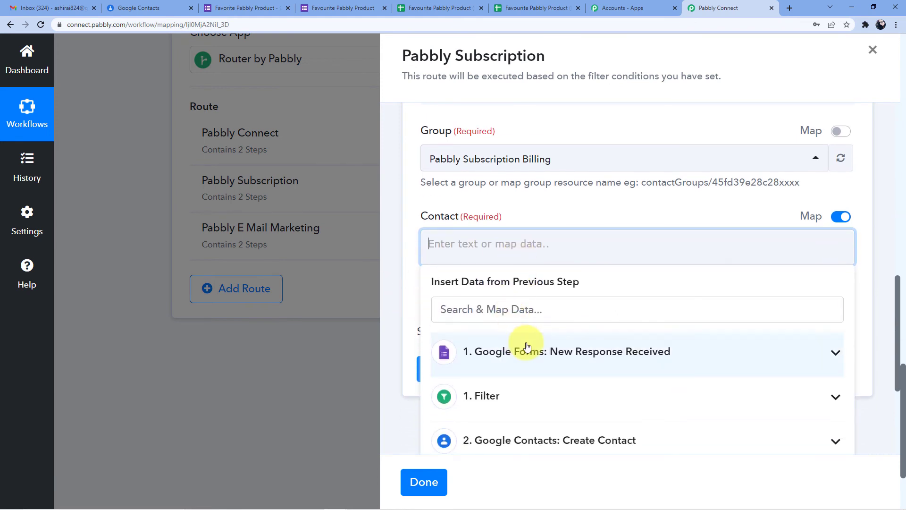
scroll(522, 349, down, 3)
click(537, 338)
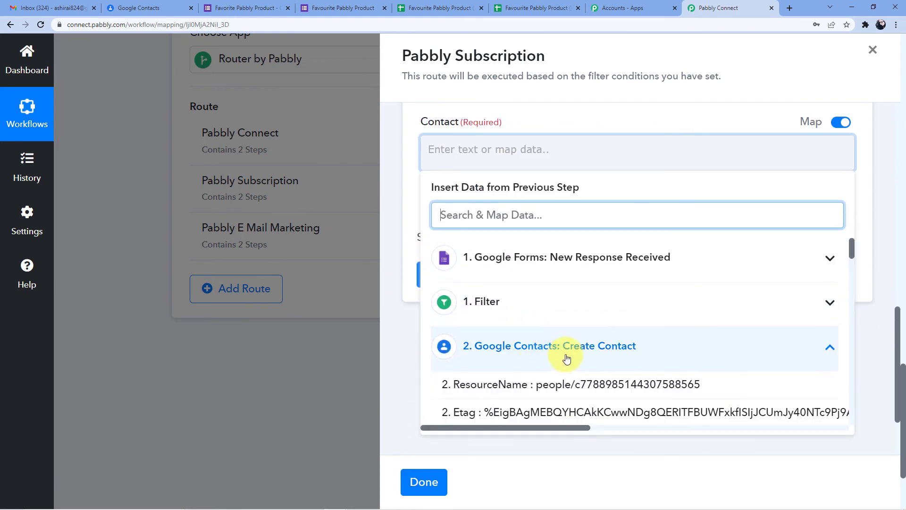
click(573, 382)
click(661, 138)
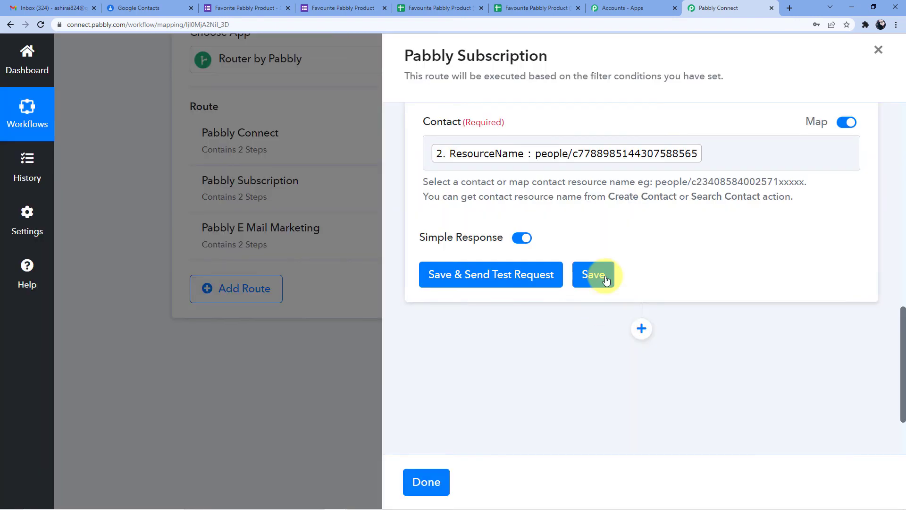
click(604, 279)
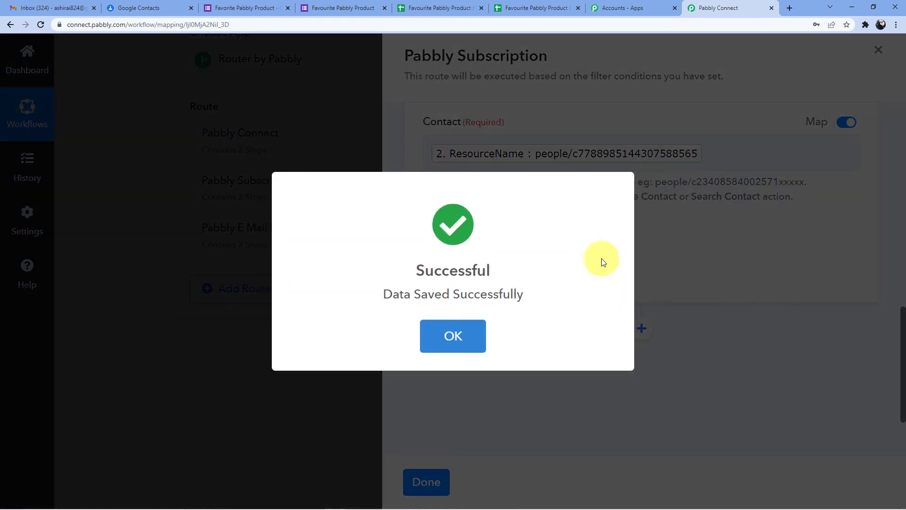
click(467, 336)
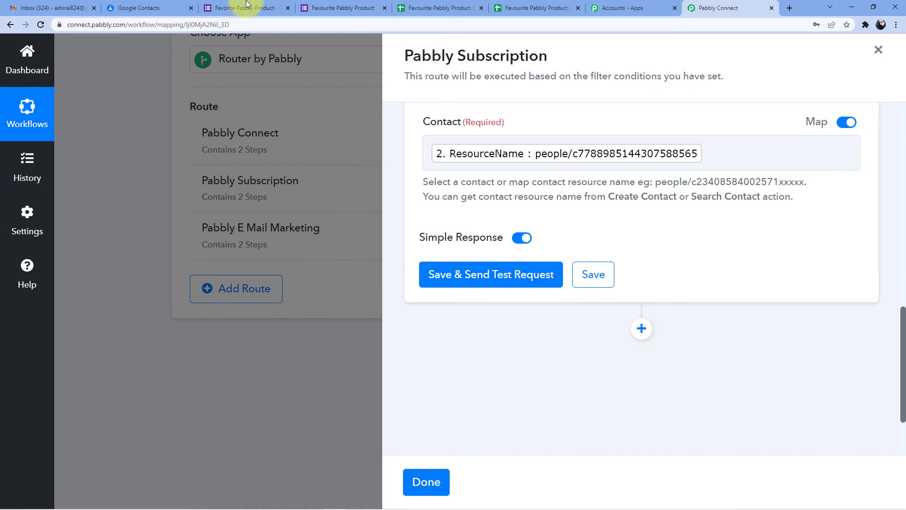
Review the product labels' contacts in Google Contacts
click(147, 7)
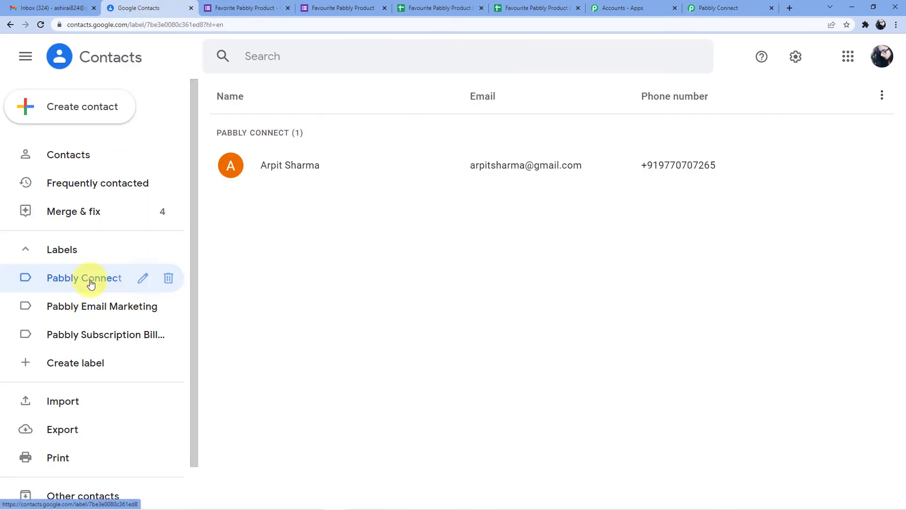
click(135, 306)
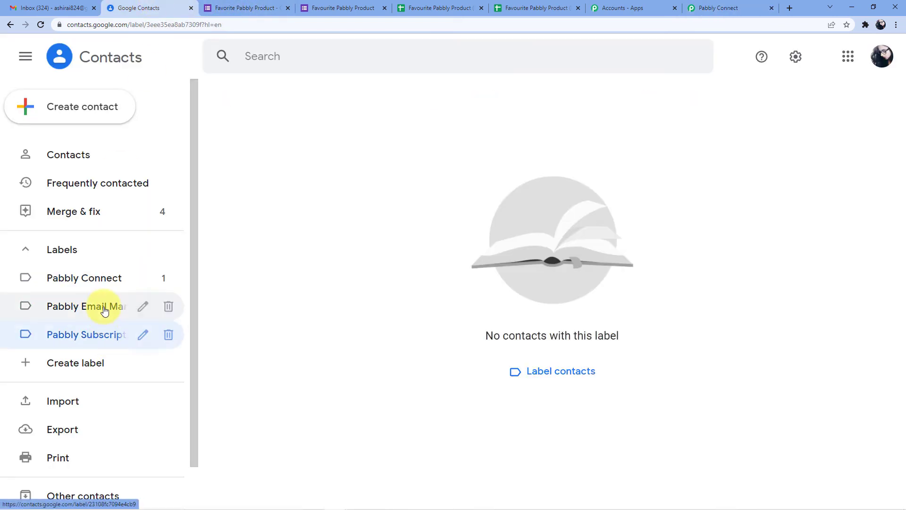
click(98, 282)
Load a blank copy of the form and enter the respondent's name and e-mail
click(346, 5)
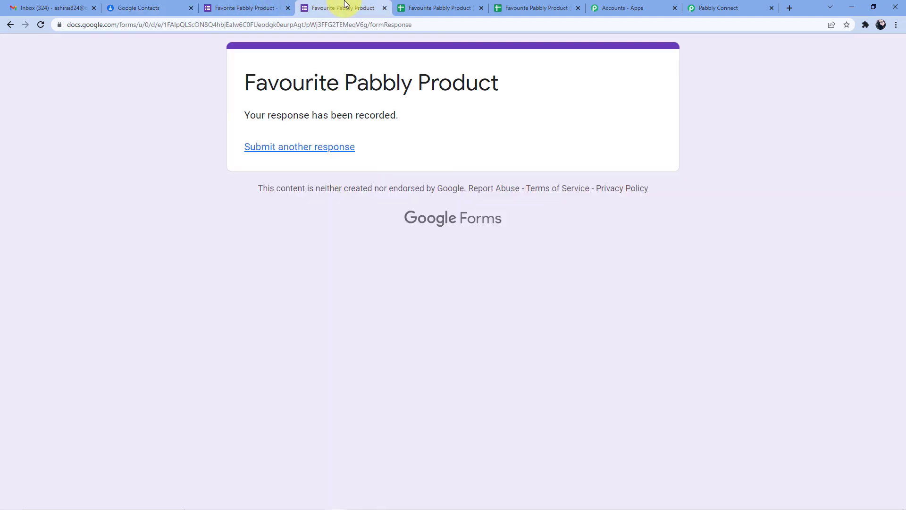
click(444, 28)
key(Return)
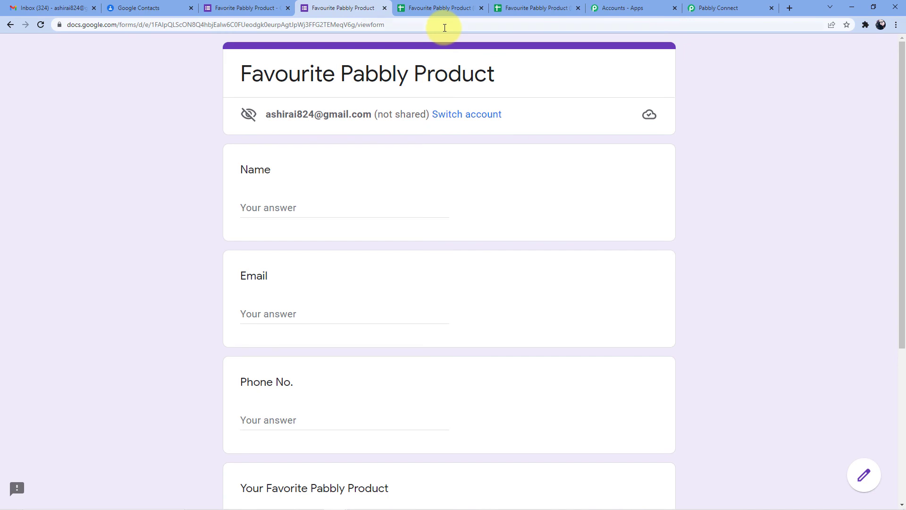
click(318, 204)
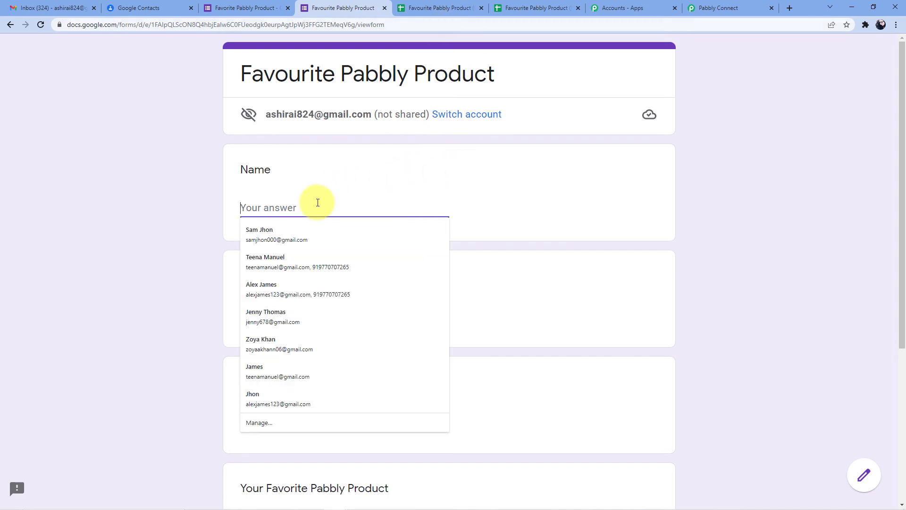
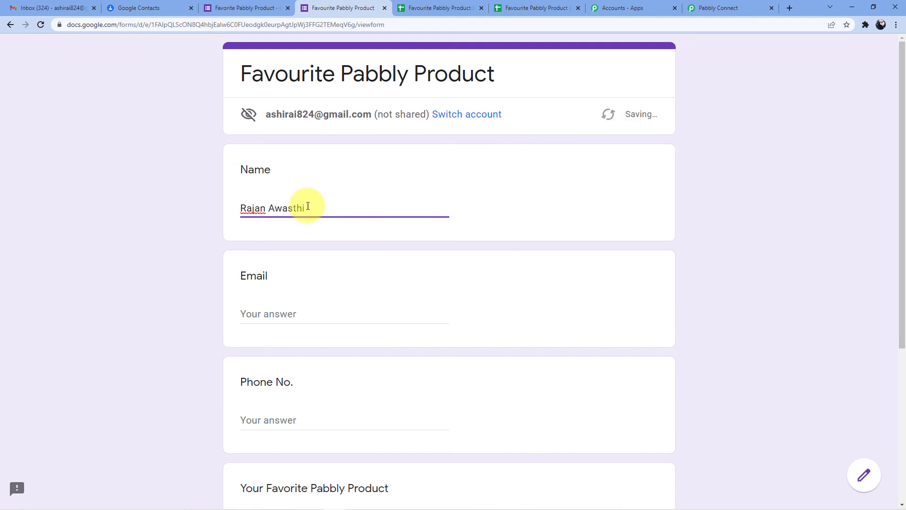
scroll(271, 257, down, 1)
click(271, 266)
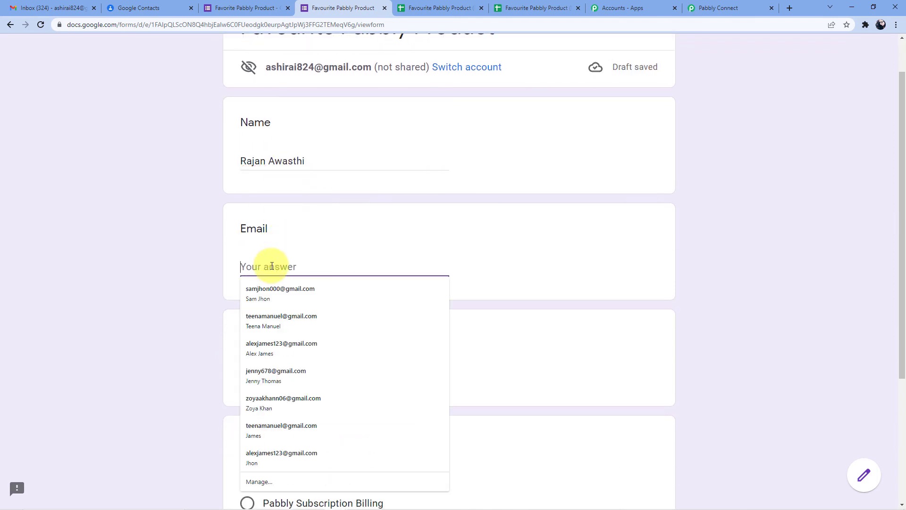
text(Raja)
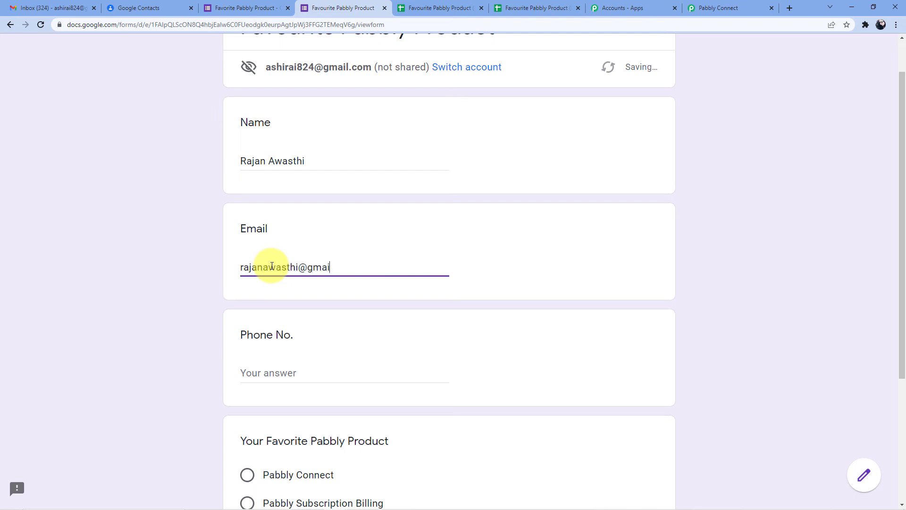
Autofill the phone number, choose Pabbly Subscription Billing, and submit the response
scroll(279, 279, down, 4)
click(280, 189)
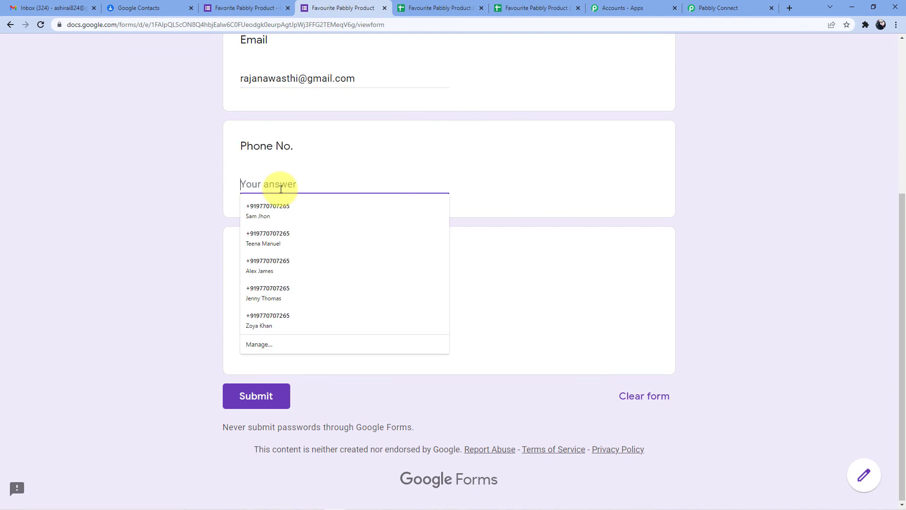
click(270, 240)
click(304, 312)
scroll(331, 339, down, 1)
click(269, 394)
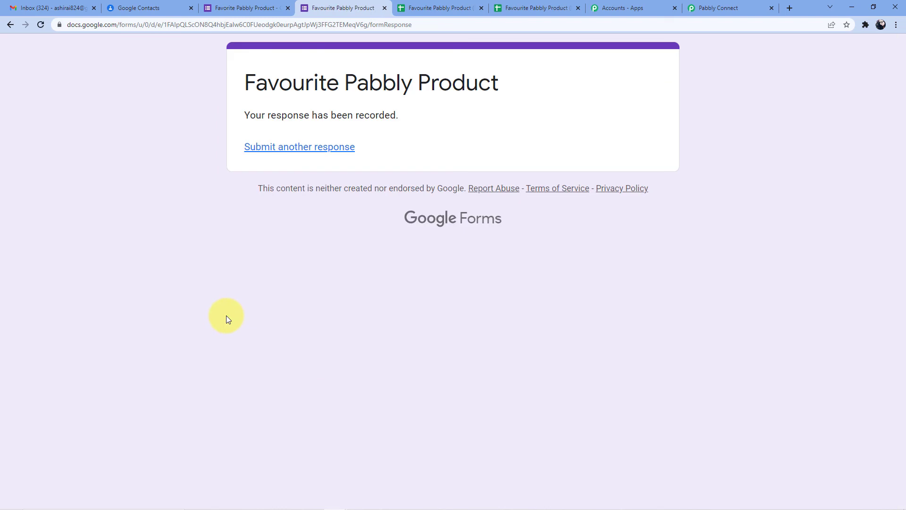
click(122, 4)
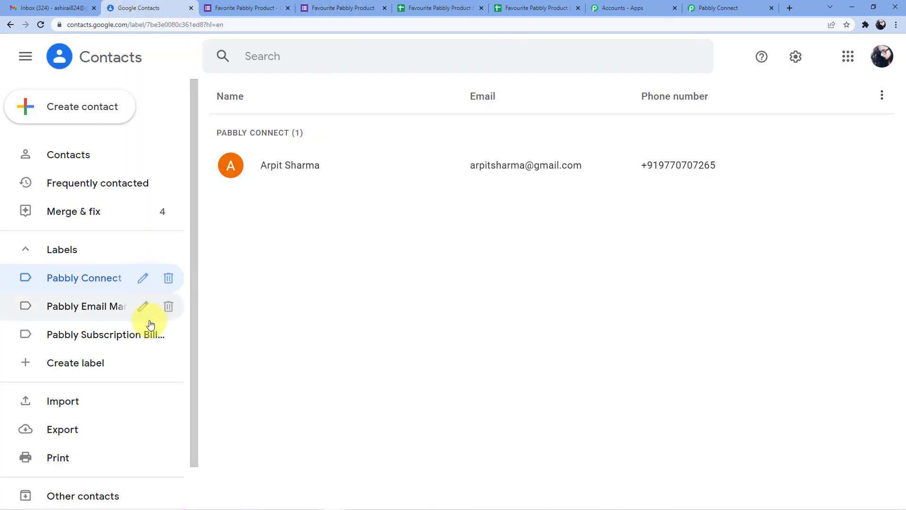
Refresh the Pabbly Subscription Billing label to see the new contact, then open the E Mail Marketing route's steps
click(97, 334)
click(40, 24)
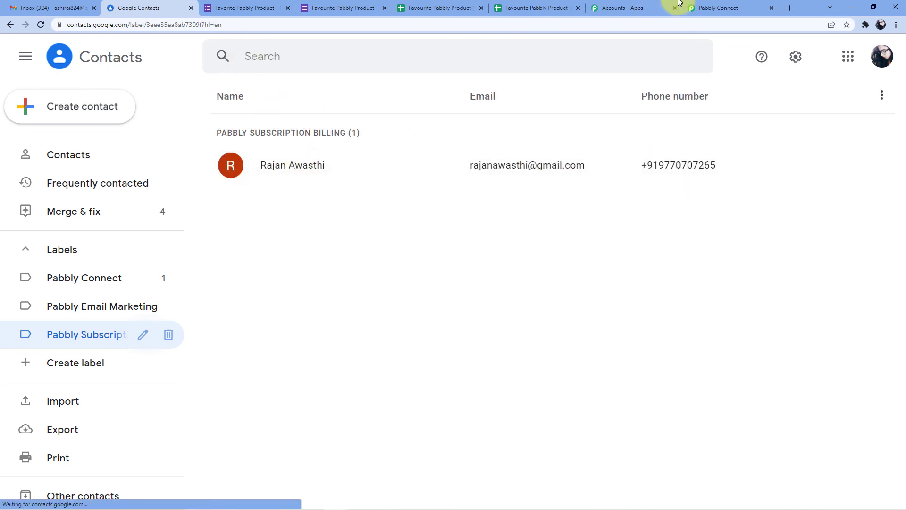
click(716, 6)
click(426, 481)
click(616, 235)
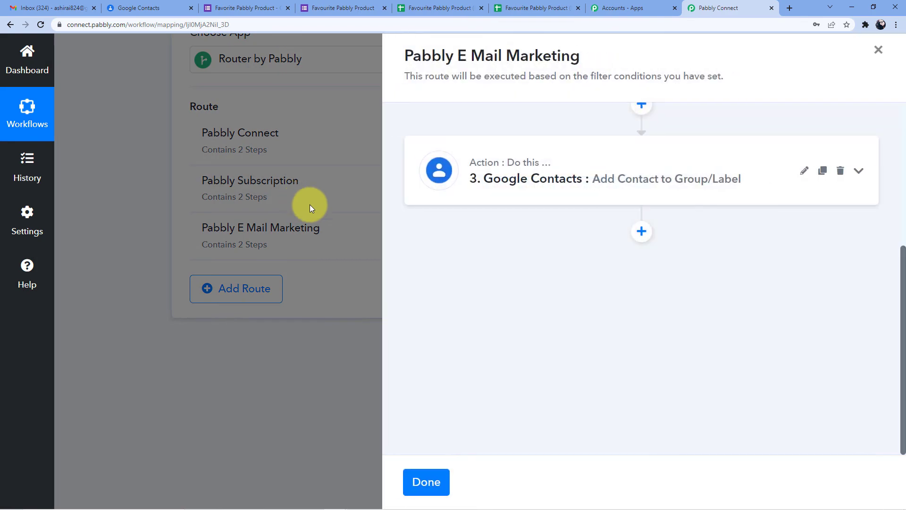
In the add-to-label step, keep the existing connection and choose the Pabbly Email Marketing group
scroll(576, 214, up, 4)
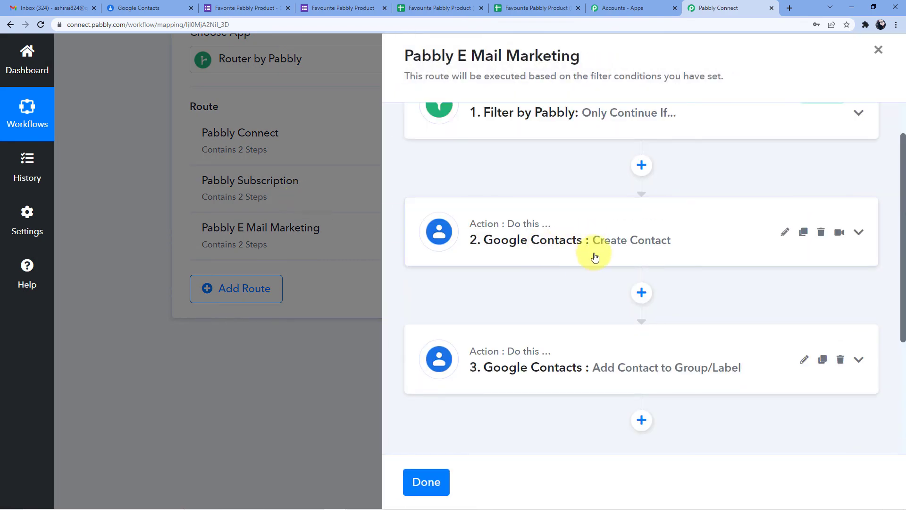
scroll(557, 254, down, 3)
click(545, 223)
scroll(519, 283, down, 3)
click(469, 257)
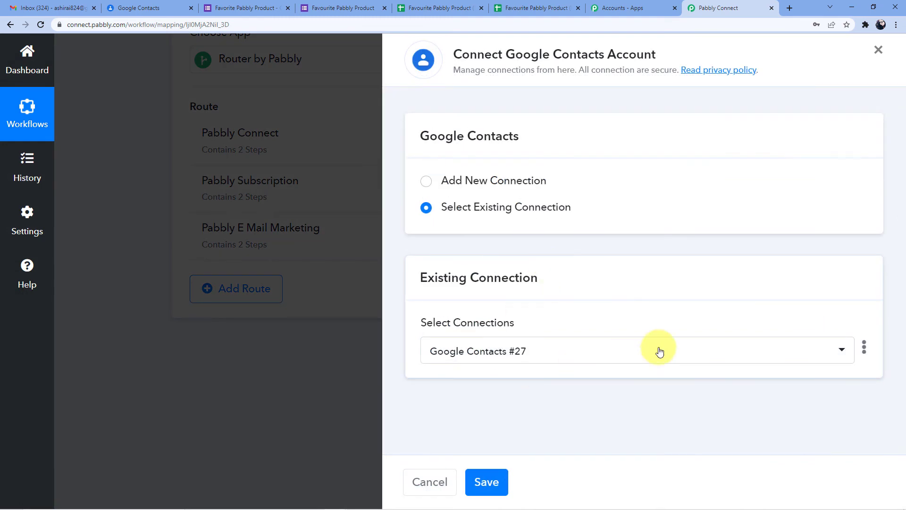
click(491, 484)
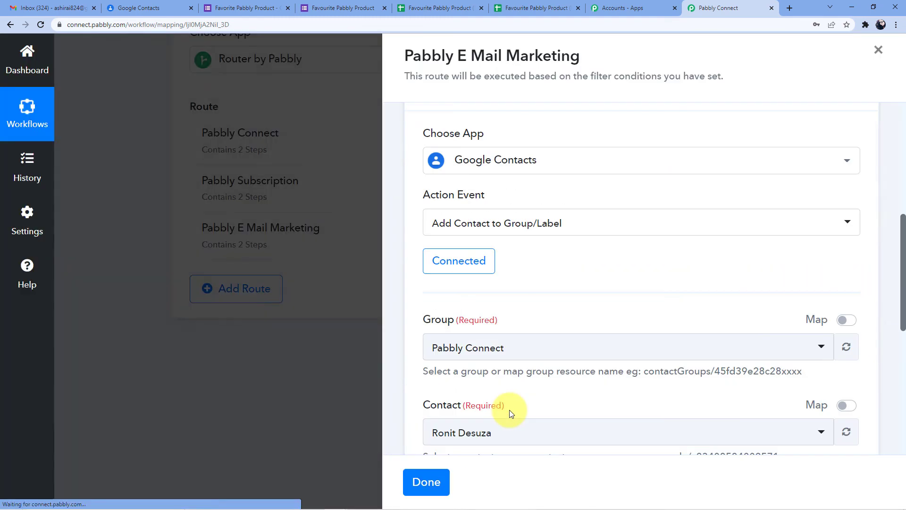
scroll(570, 310, down, 3)
click(480, 206)
click(481, 207)
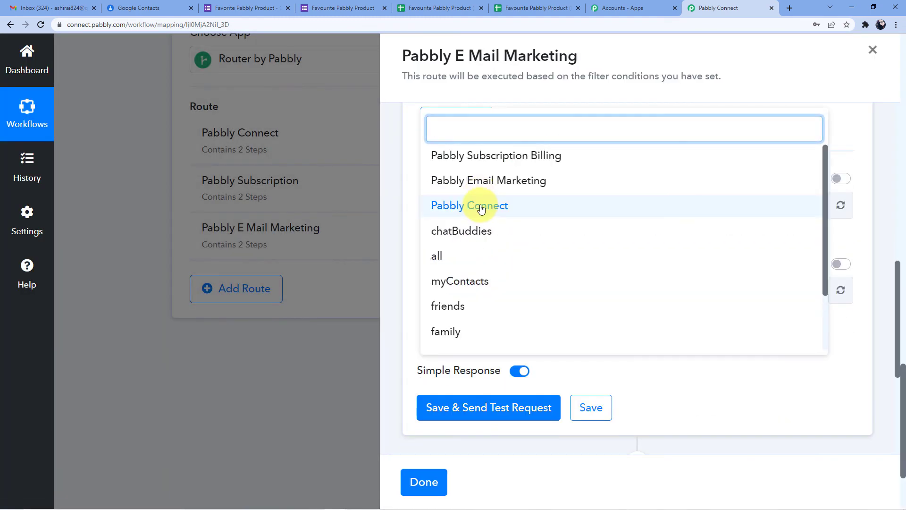
click(482, 182)
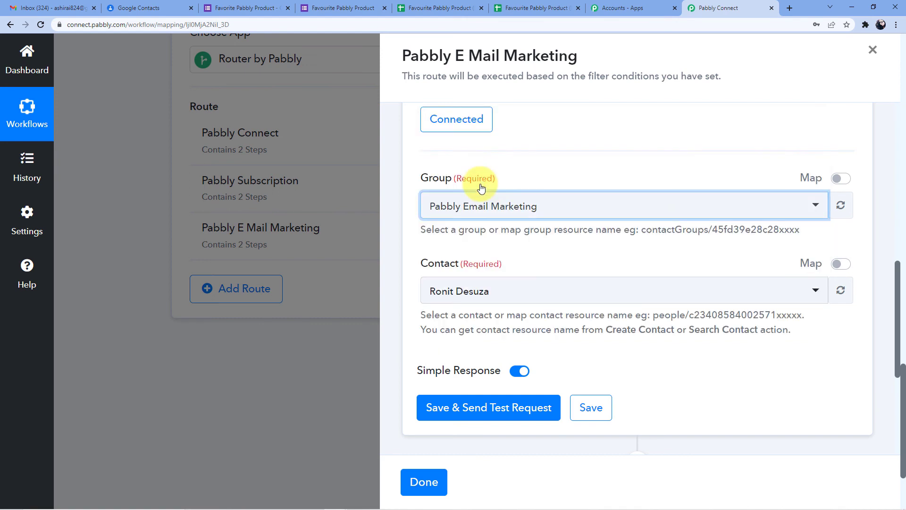
Map Contact to step 2's ResourceName, save the step, and close the route settings
scroll(531, 160, down, 2)
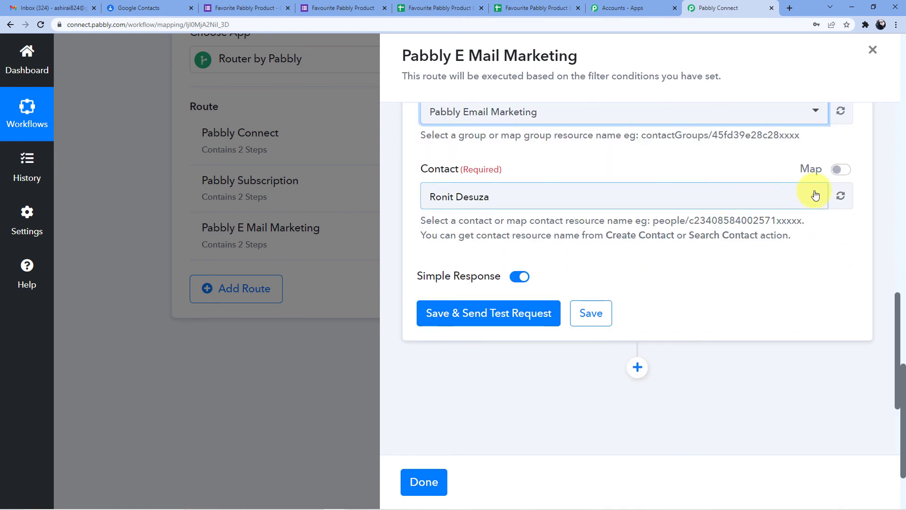
click(773, 198)
click(552, 155)
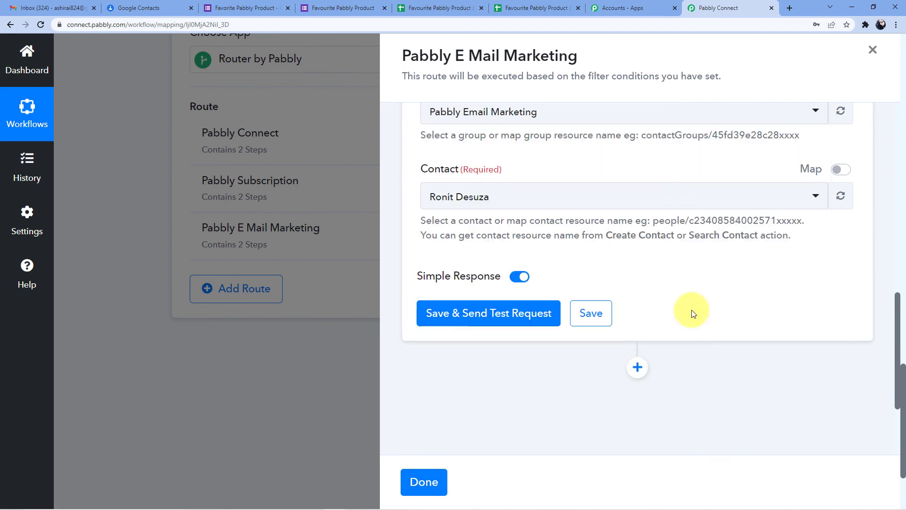
click(841, 169)
drag(755, 201, 365, 201)
key(BackSpace)
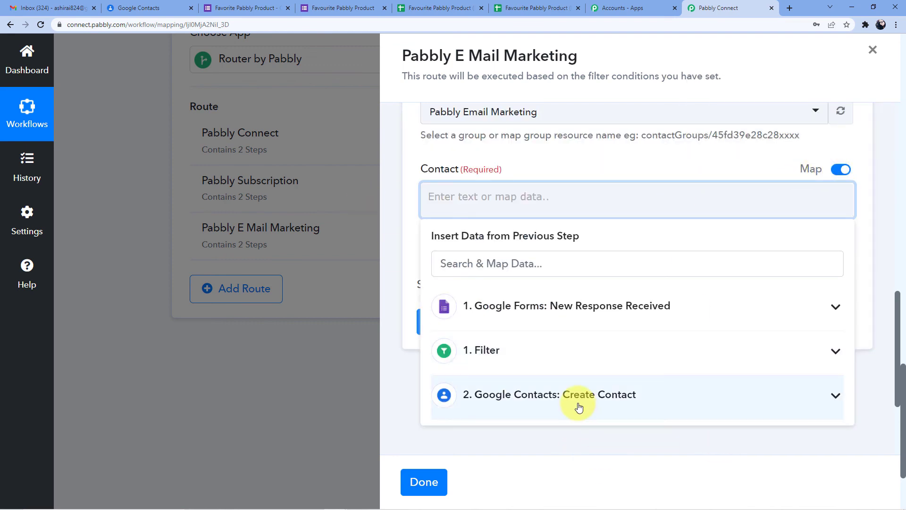
click(577, 406)
click(573, 389)
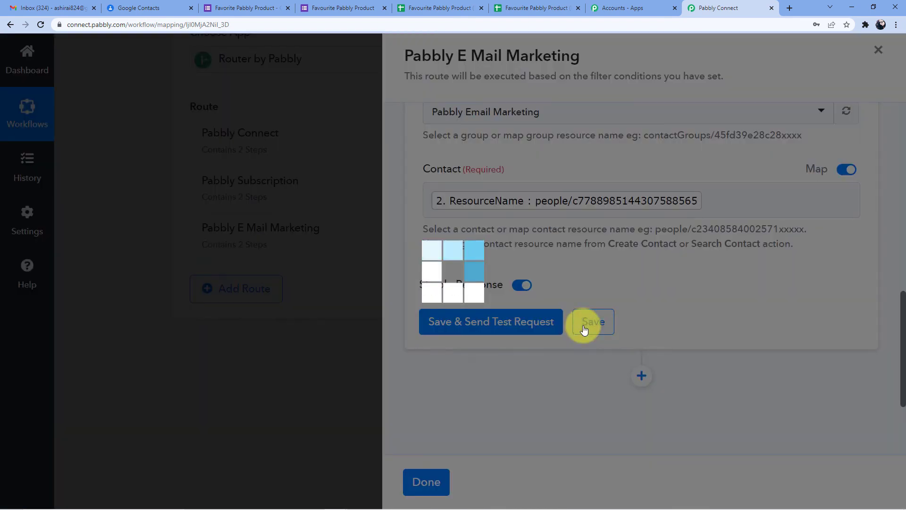
click(584, 330)
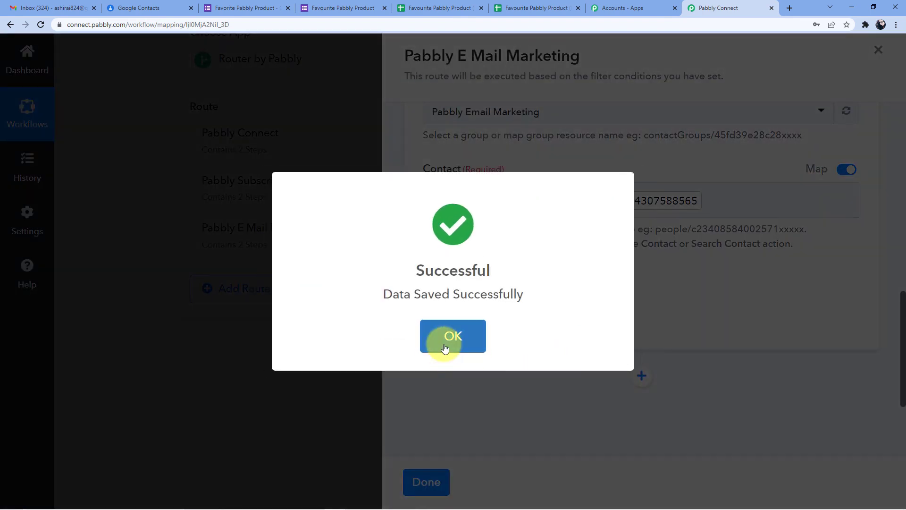
click(451, 335)
click(433, 483)
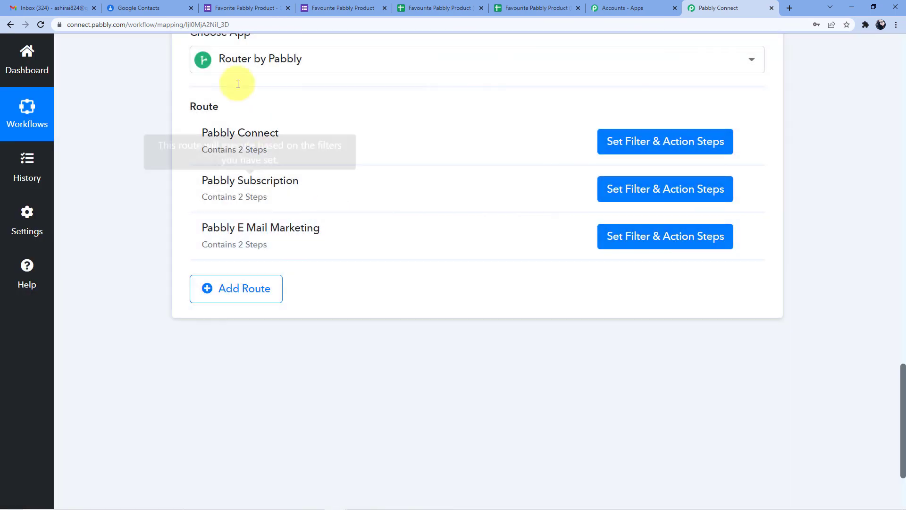
click(239, 5)
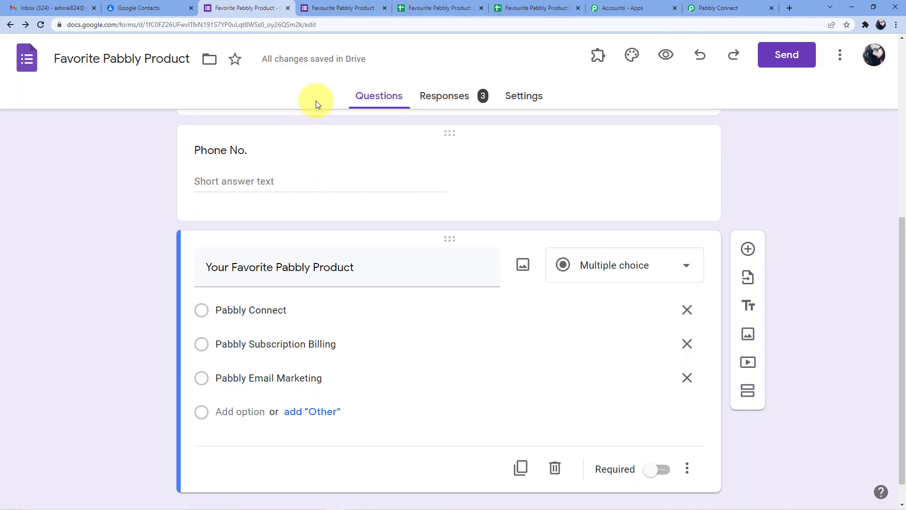
Load a blank copy of the form from the pasted viewform link
click(355, 5)
click(276, 7)
click(340, 8)
click(428, 24)
text(docs.google.com/forms/d/e/1FAIpQLScON8Q4hbjEalw6C0FUeodgk0eurpAgtJpWj3FFG2TEMeqV6g/viewform)
key(Return)
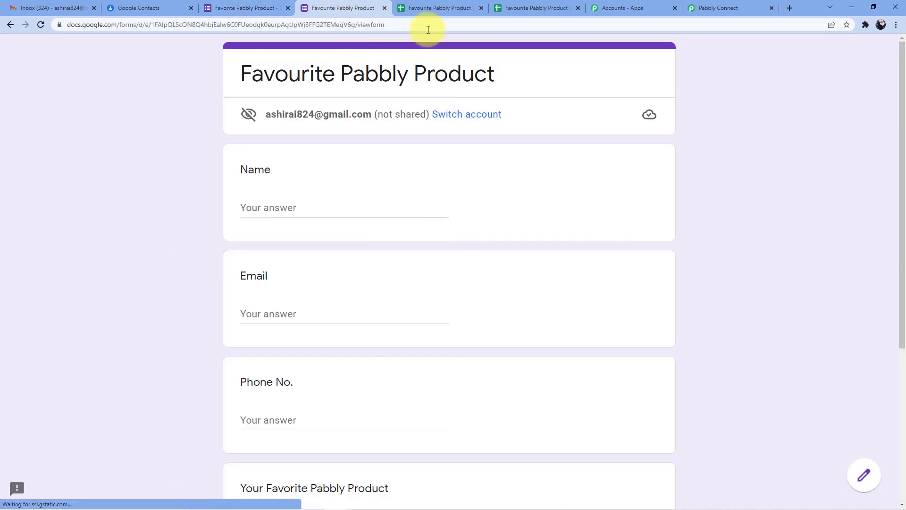
Fill in the respondent's name, e-mail address and saved phone number
click(302, 205)
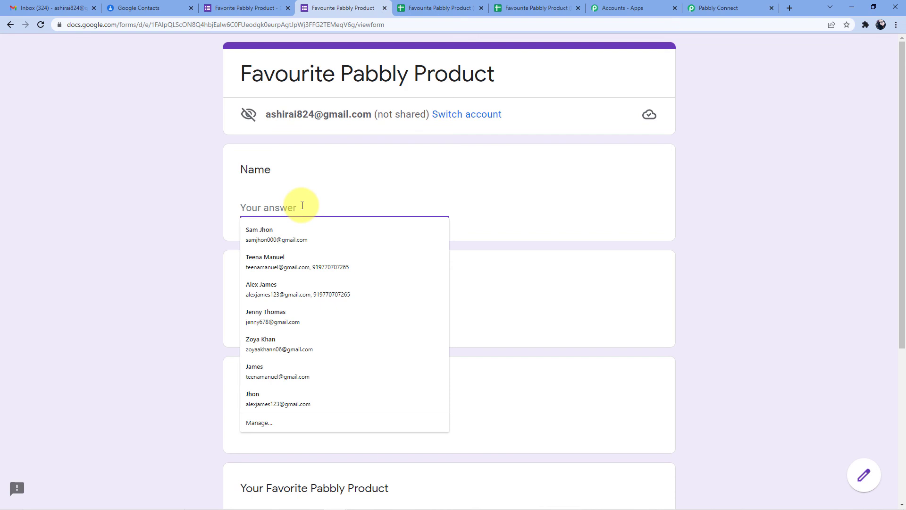
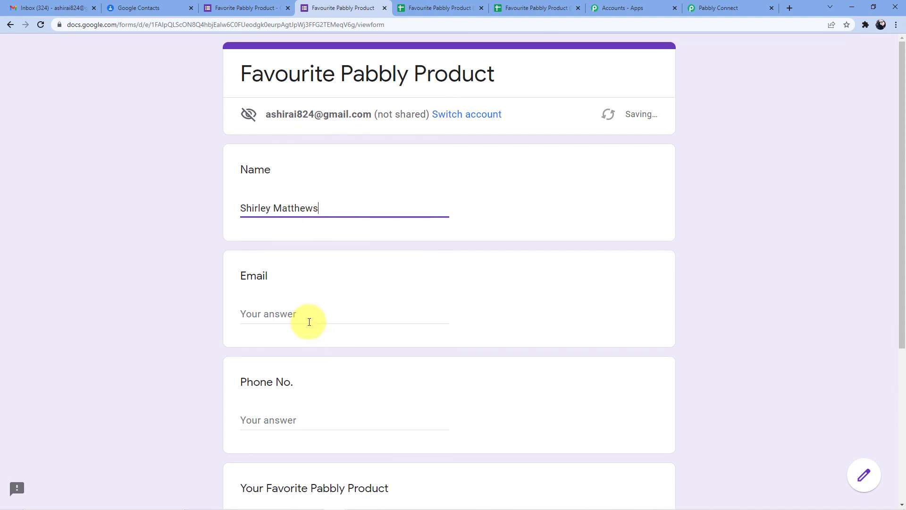
click(309, 321)
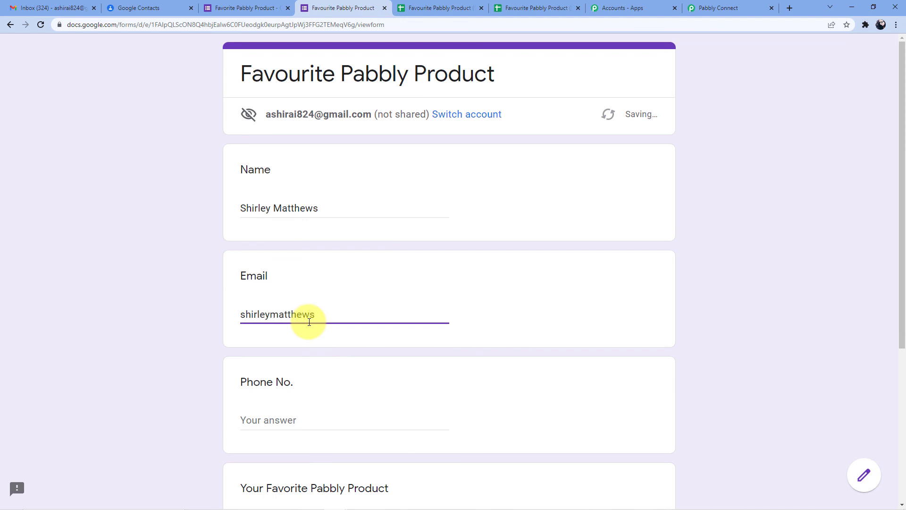
scroll(308, 321, down, 3)
click(275, 284)
click(297, 339)
Choose Pabbly Email Marketing as the favourite product and submit the response
scroll(328, 258, down, 2)
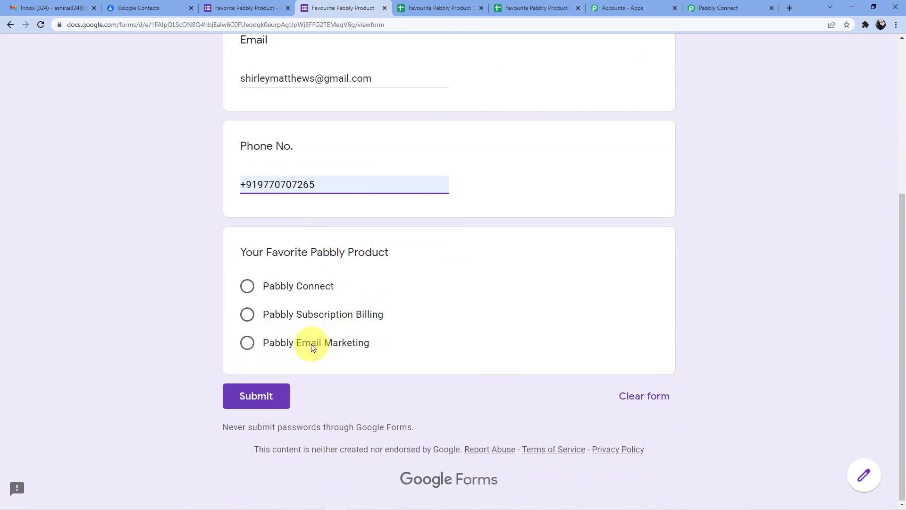
click(271, 346)
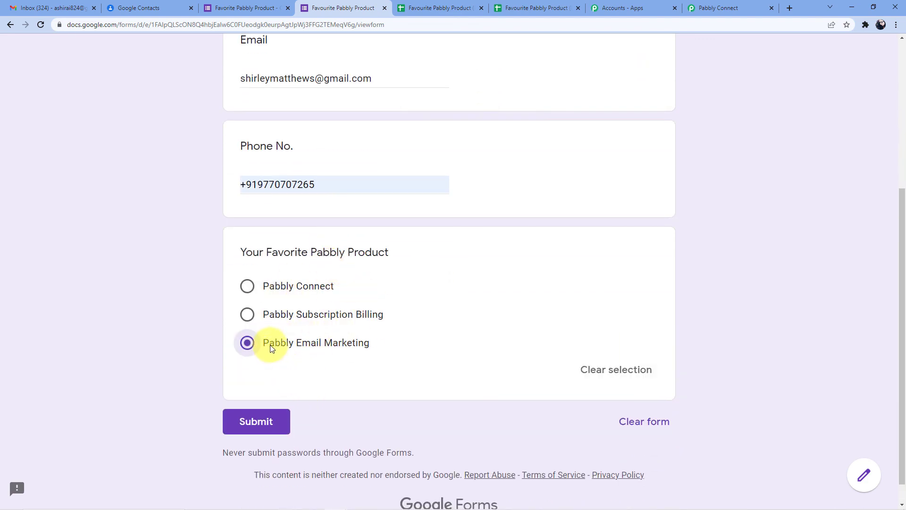
scroll(269, 401, down, 1)
click(255, 398)
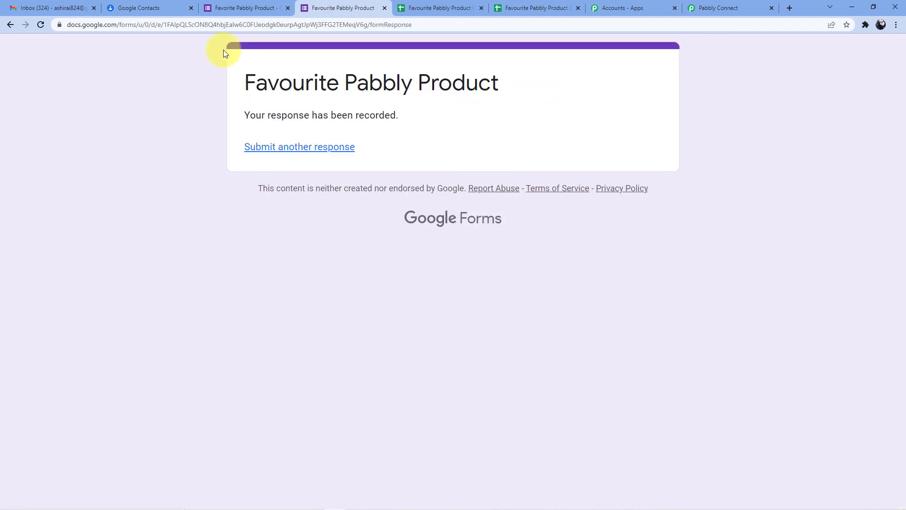
click(147, 8)
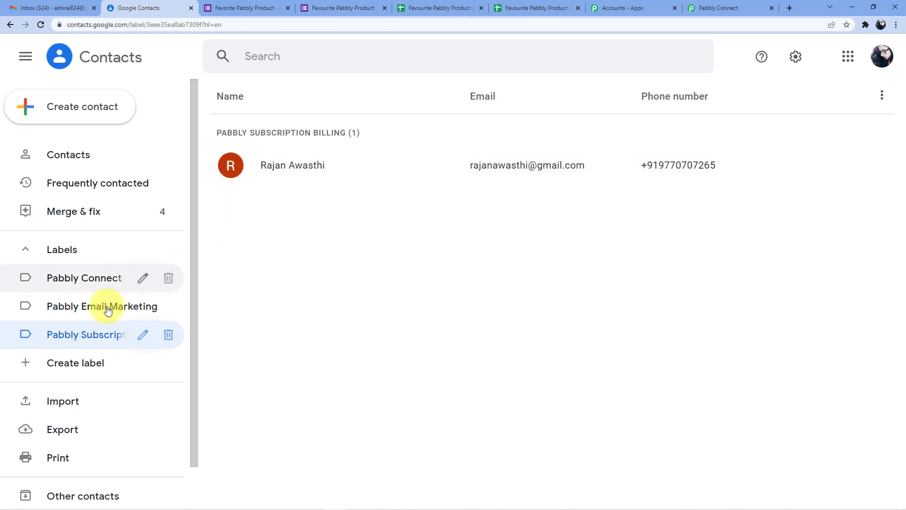
Reload the Pabbly Email Marketing label and confirm the new contact's e-mail and phone appear
click(140, 302)
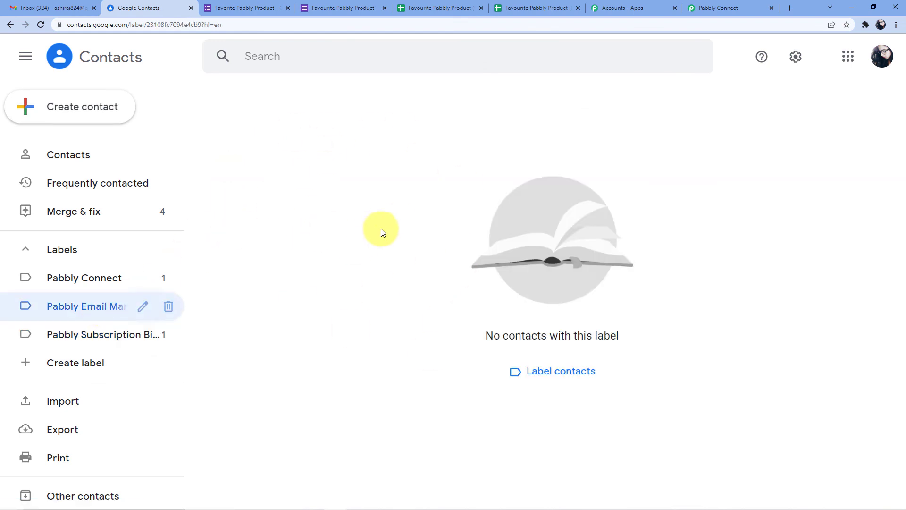
click(40, 26)
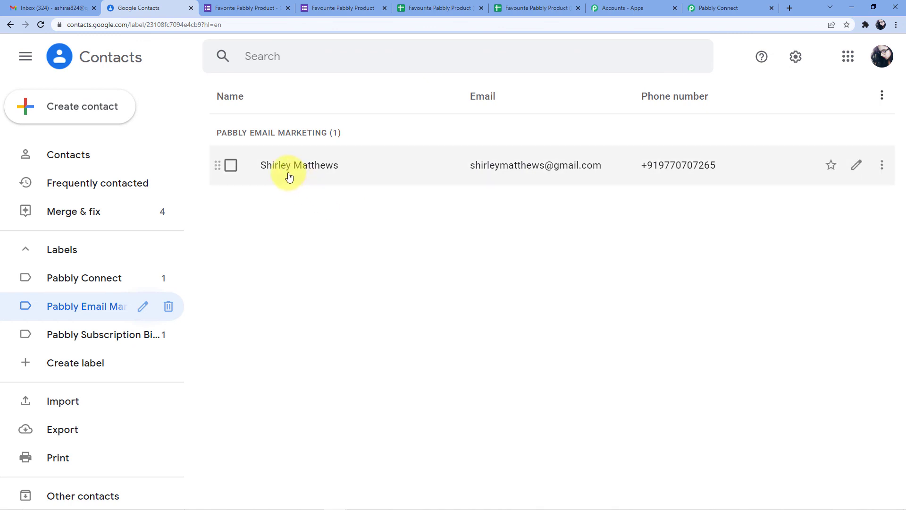
click(528, 170)
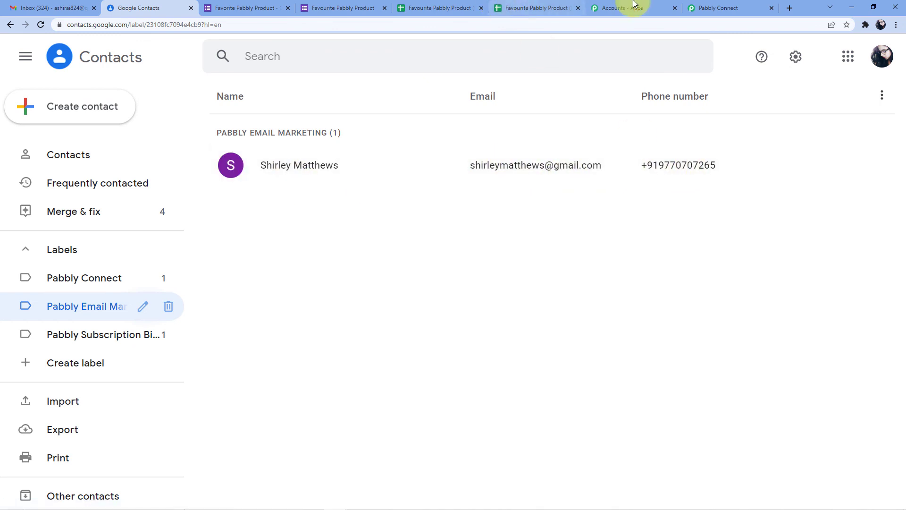
click(718, 8)
scroll(481, 174, up, 6)
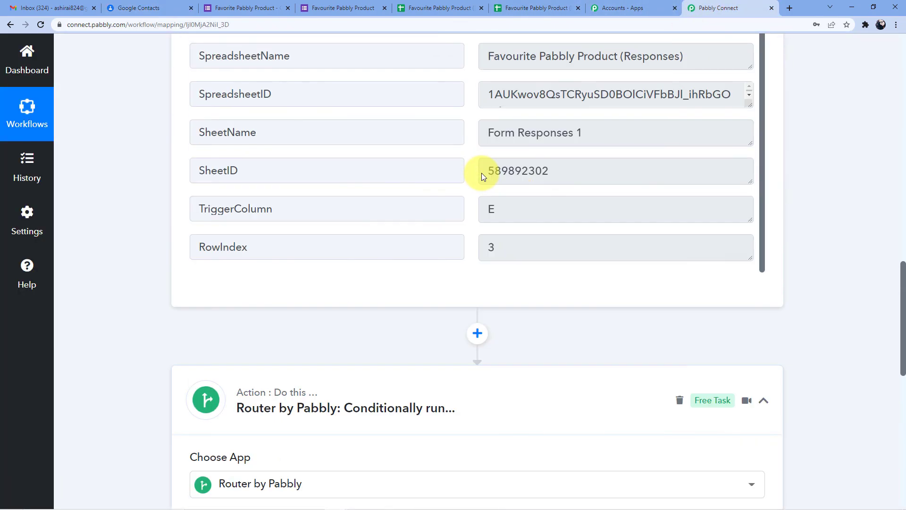
Collapse the Google Forms trigger step, leaving the trigger and router visible
scroll(368, 253, up, 20)
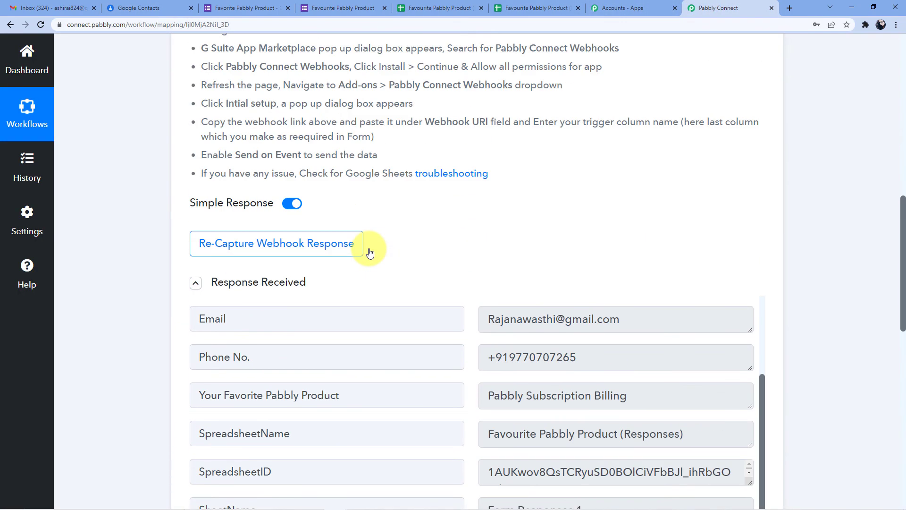
click(438, 236)
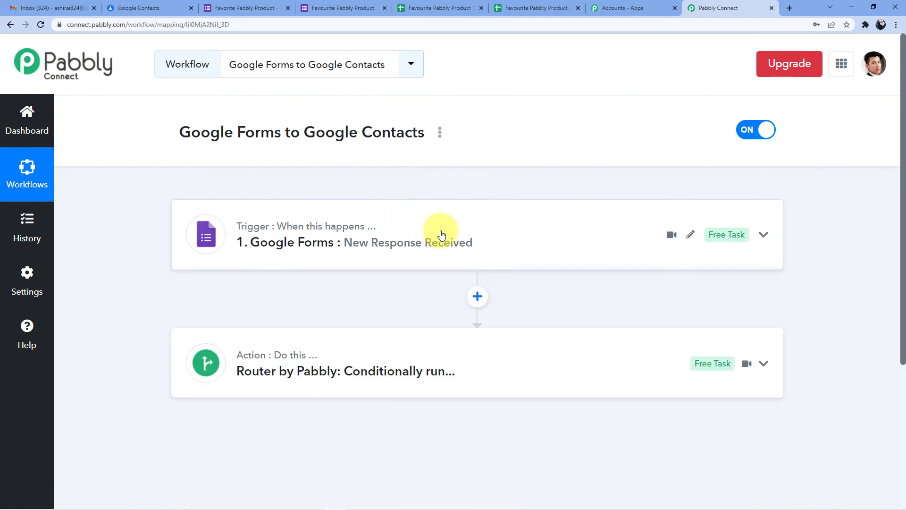
scroll(439, 235, down, 4)
scroll(363, 211, up, 3)
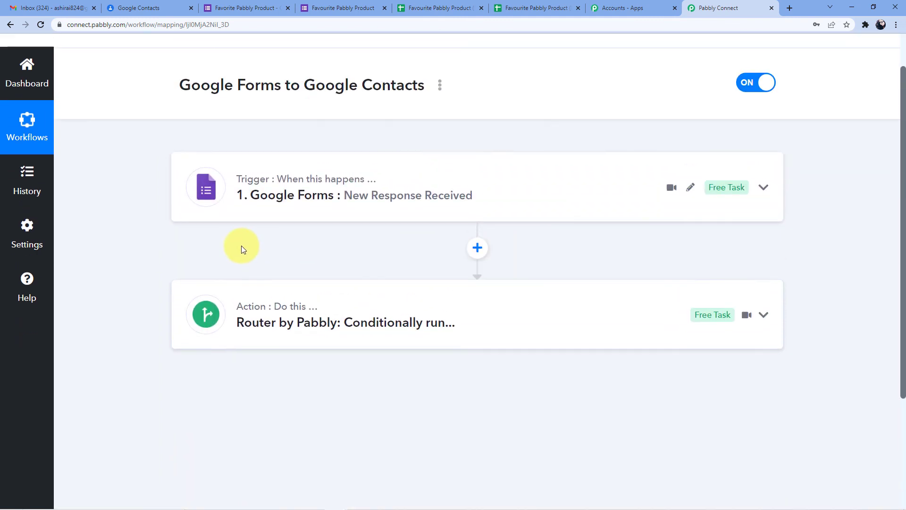